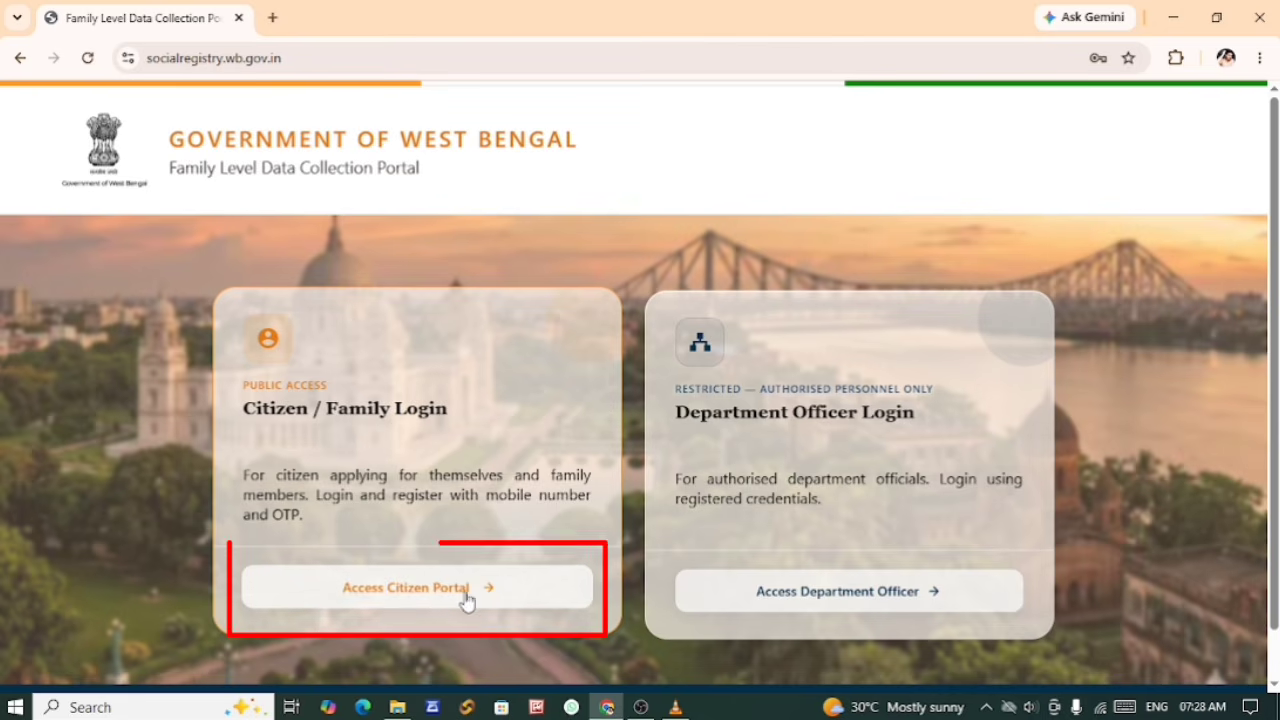
# Step: Open the Citizen / Family Login and choose MEDINIPUR WEST as the applicant's district
pyautogui.click(391, 591)
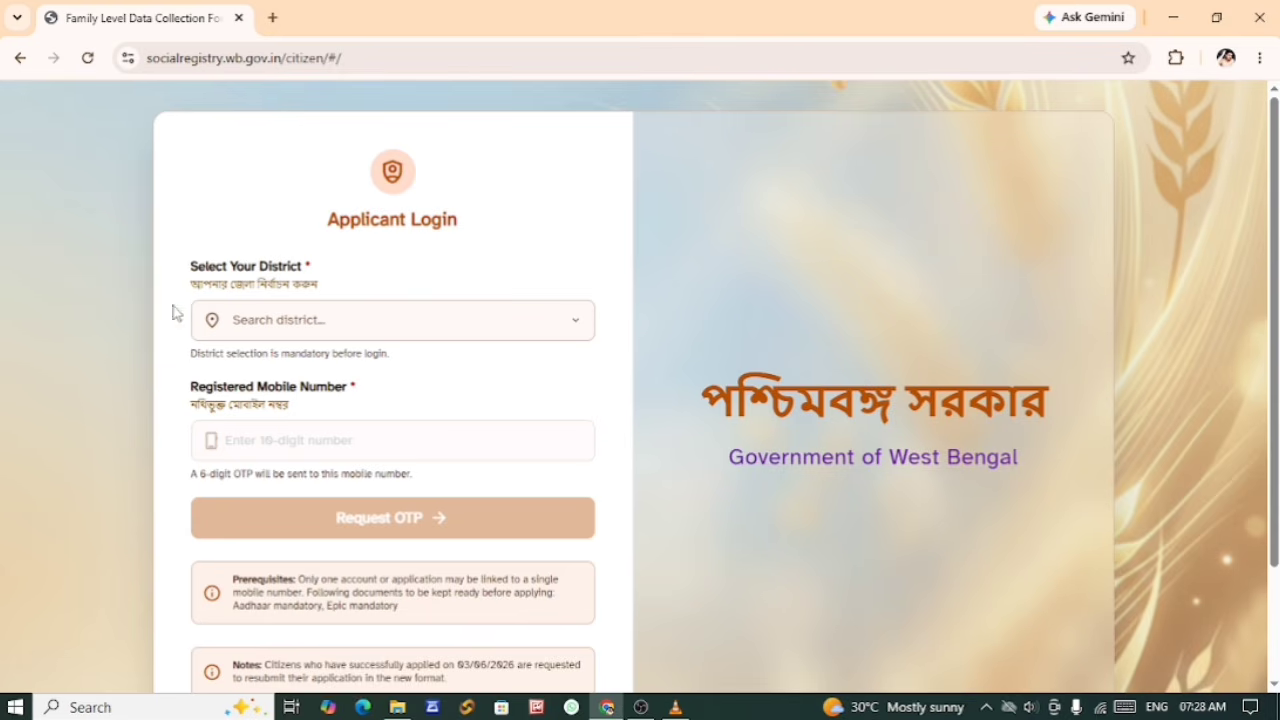
pyautogui.click(284, 323)
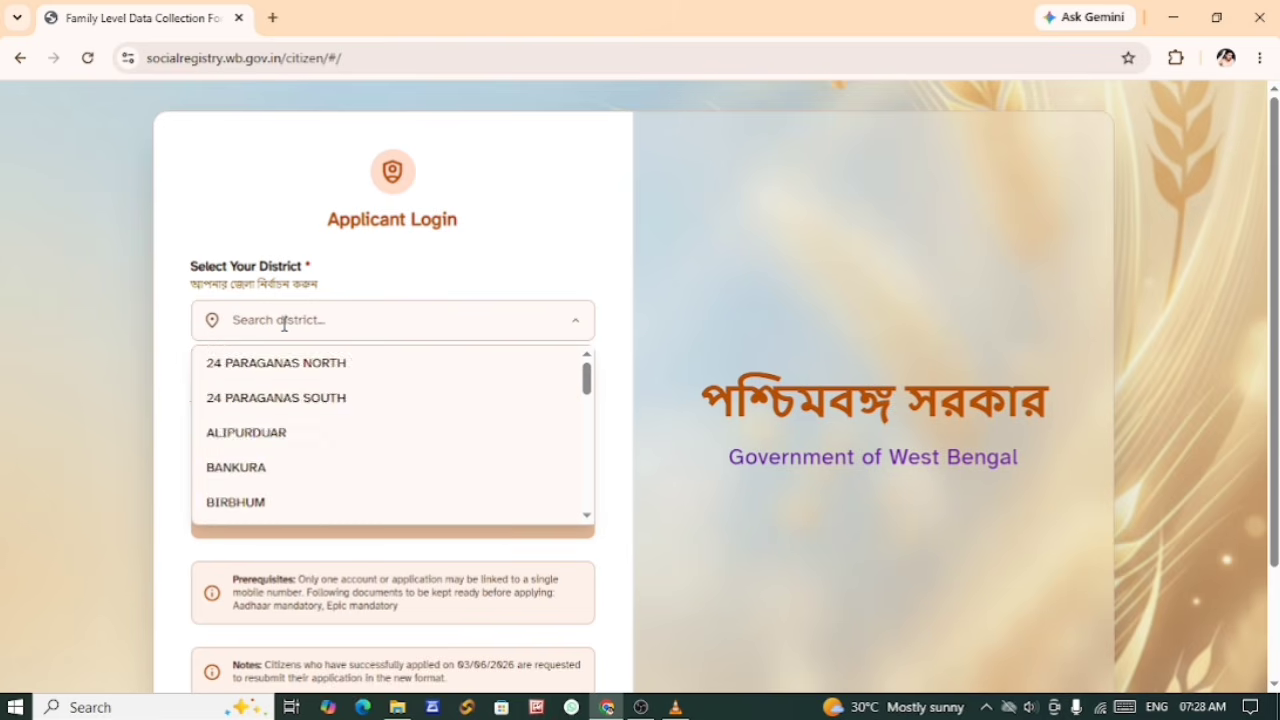
pyautogui.scroll(-5, 320, 444)
pyautogui.scroll(-4, 322, 444)
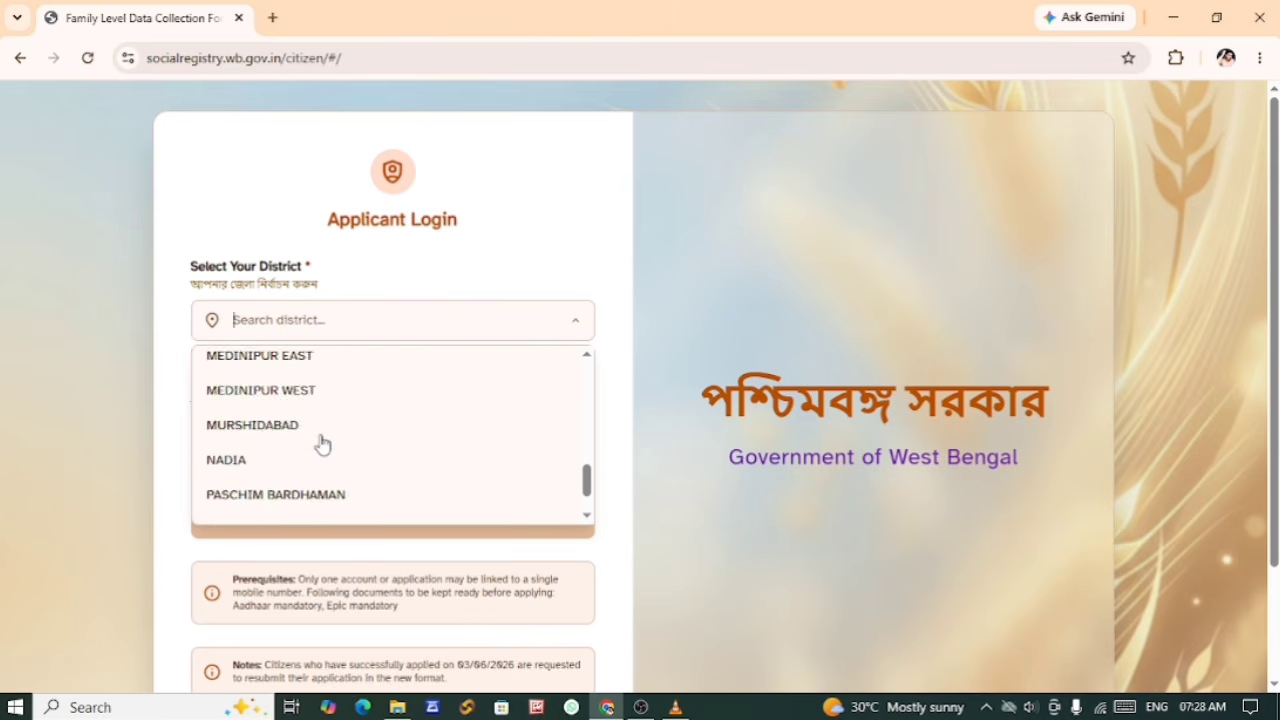
pyautogui.scroll(2, 300, 447)
pyautogui.click(282, 442)
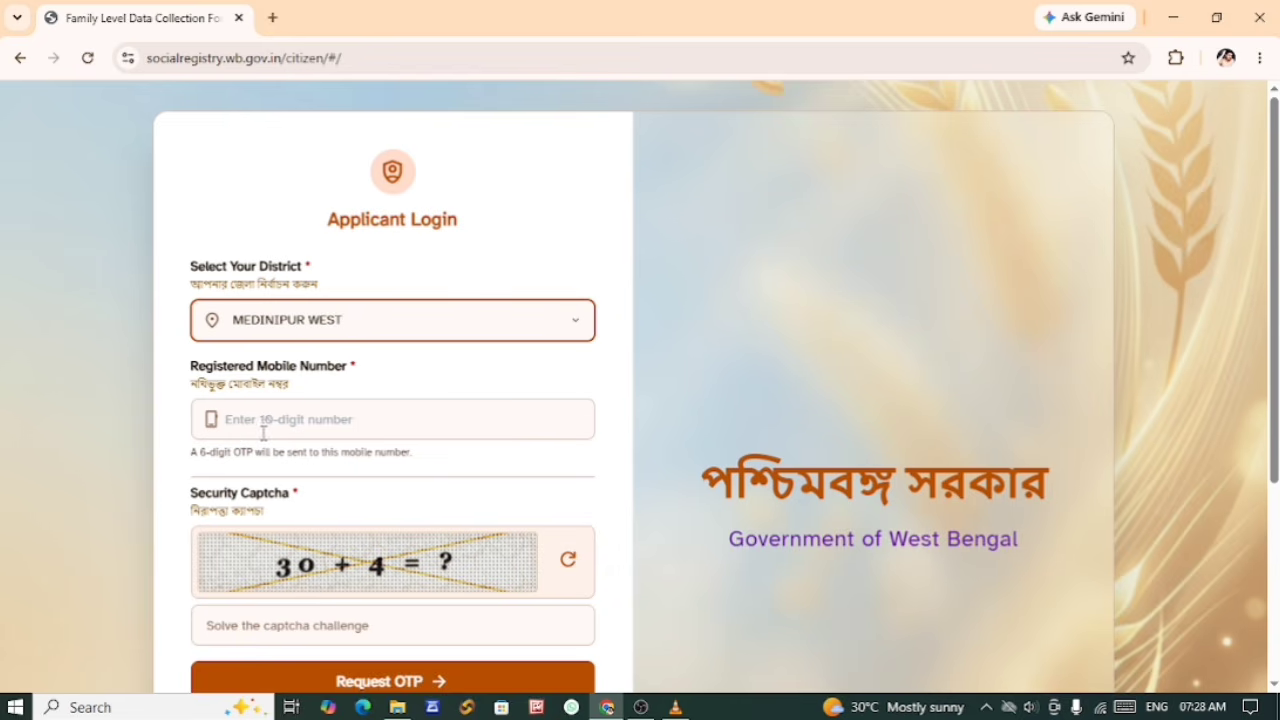
# Step: Enter the registered mobile number, answer the security captcha with 34, and request the OTP
pyautogui.click(286, 425)
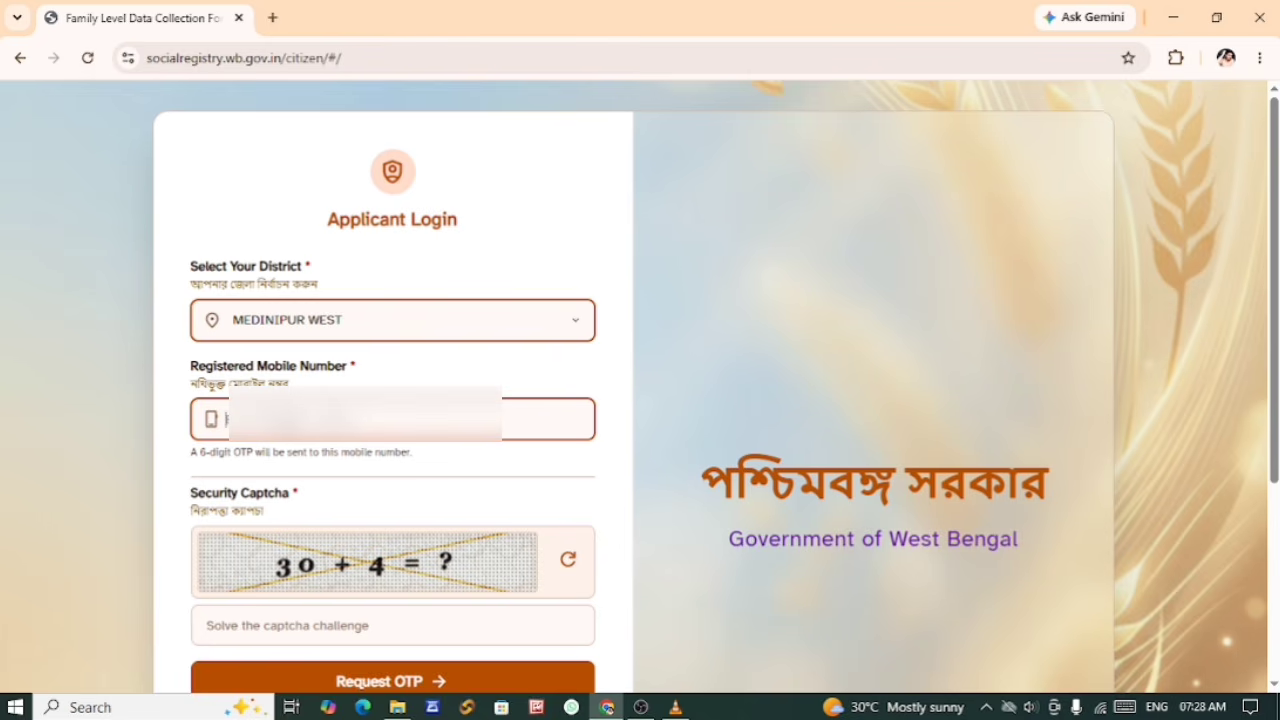
pyautogui.hotkey('ctrl', 'v')
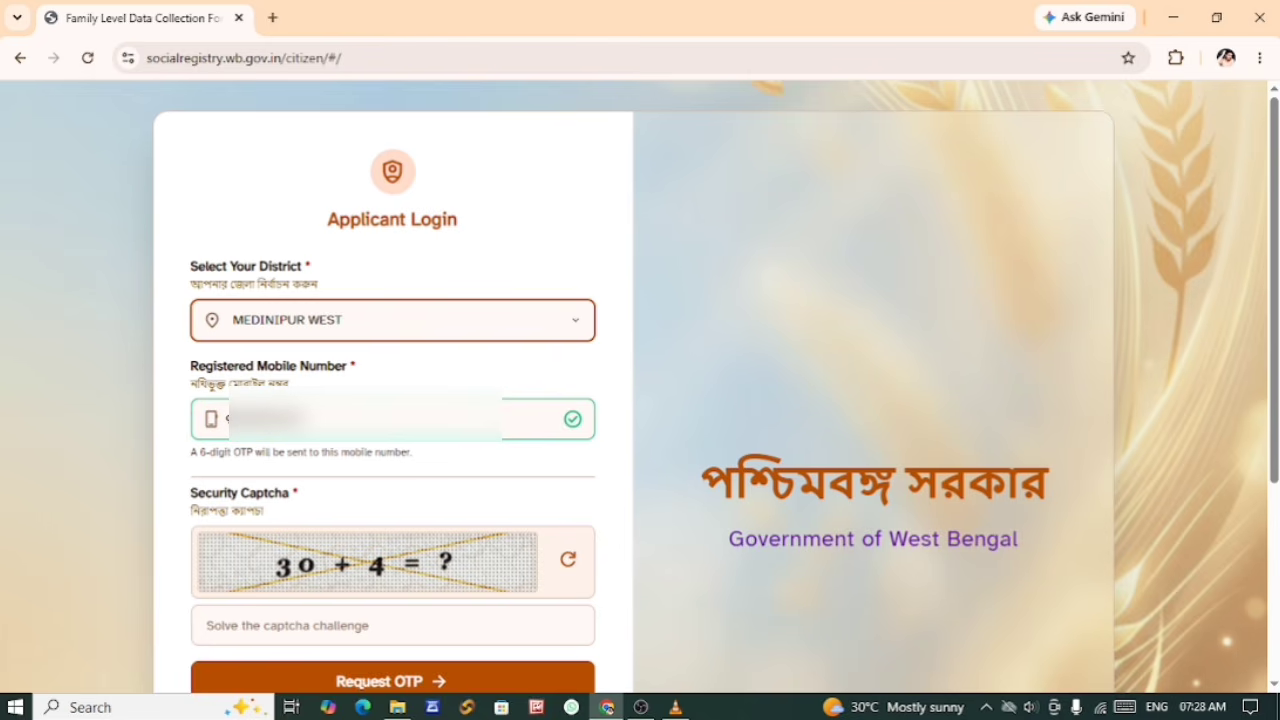
pyautogui.moveTo(231, 499); pyautogui.dragTo(241, 502)
pyautogui.click(279, 633)
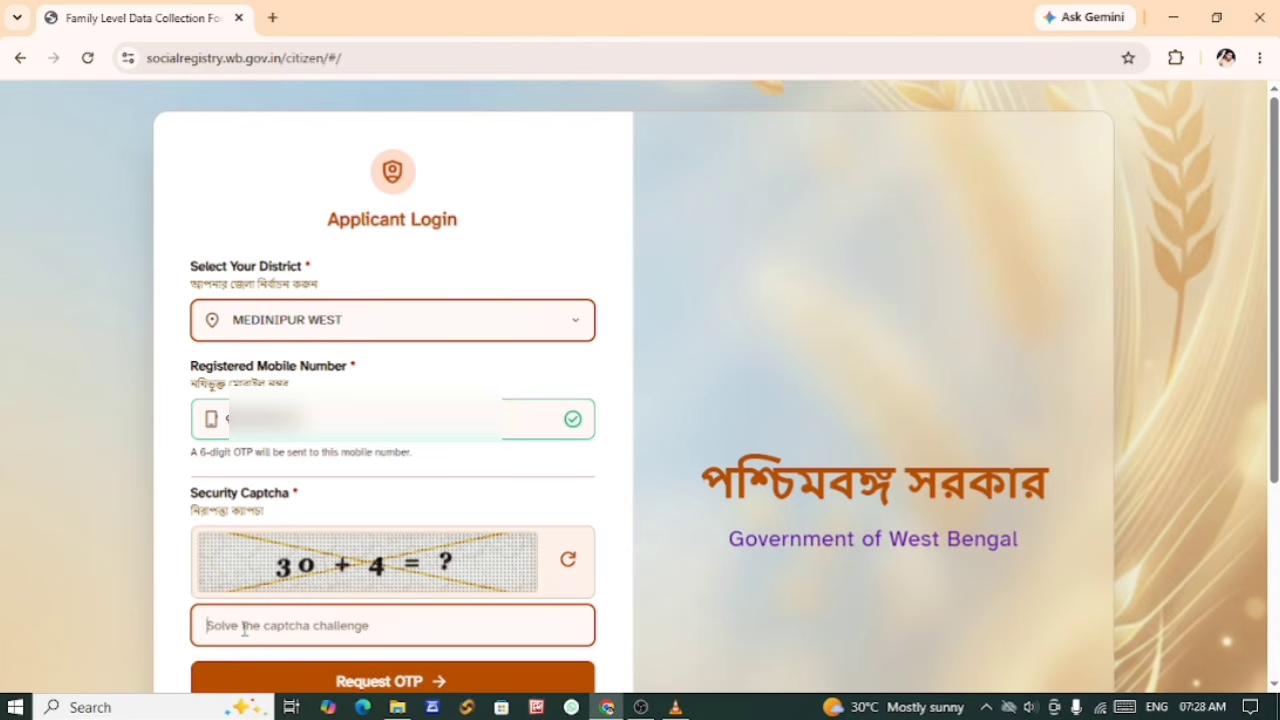
pyautogui.write('34')
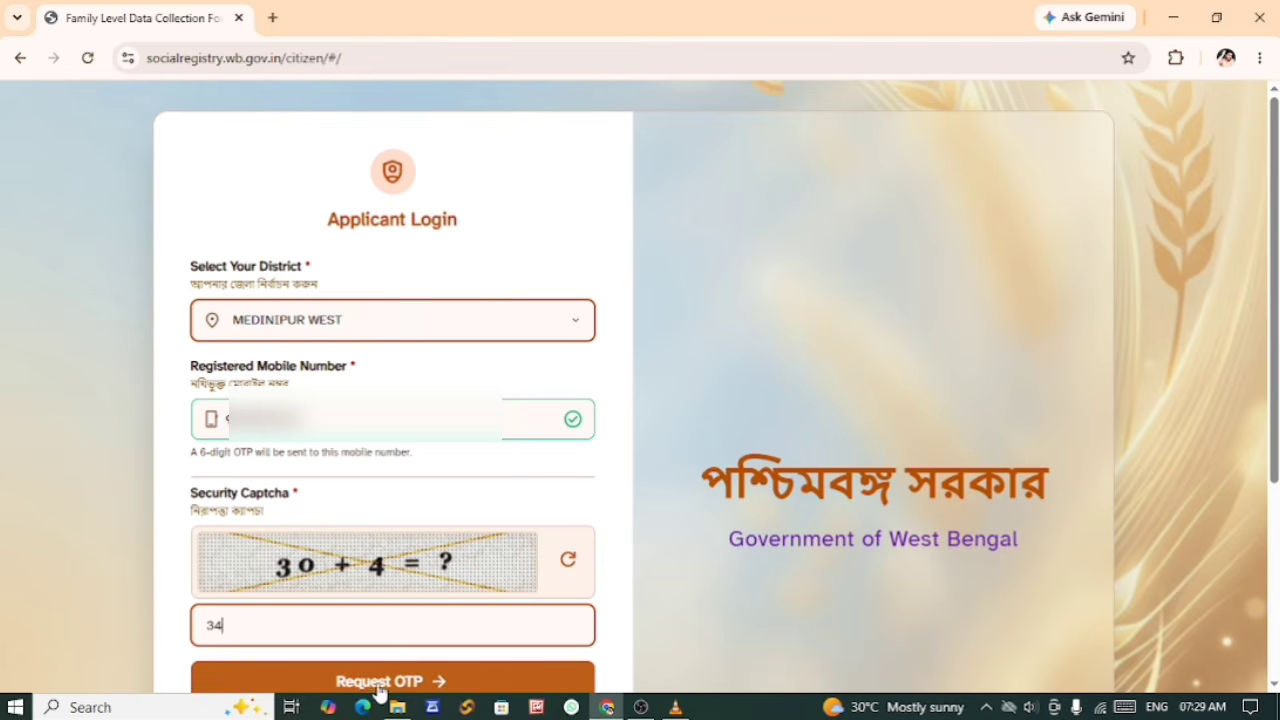
pyautogui.click(390, 681)
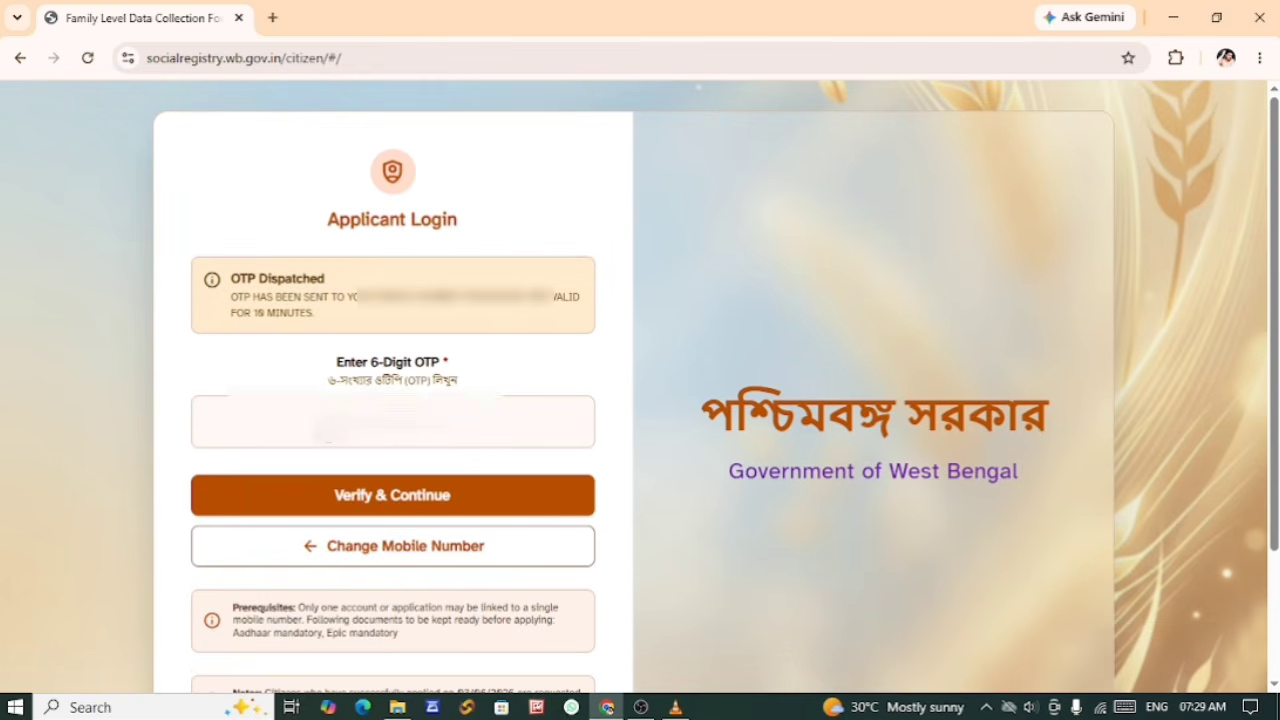
# Step: Enter the 6-digit OTP and verify it to continue to the family data form
pyautogui.click(340, 424)
pyautogui.hotkey('ctrl', 'v')
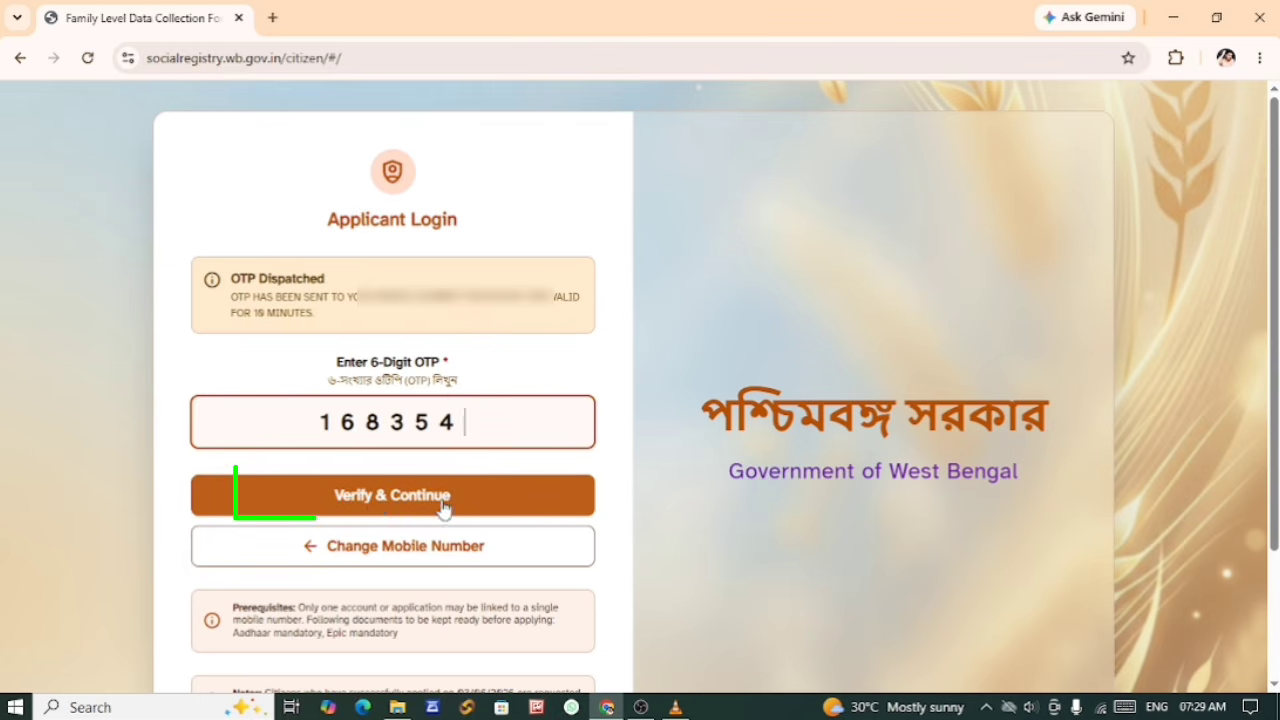
pyautogui.click(406, 496)
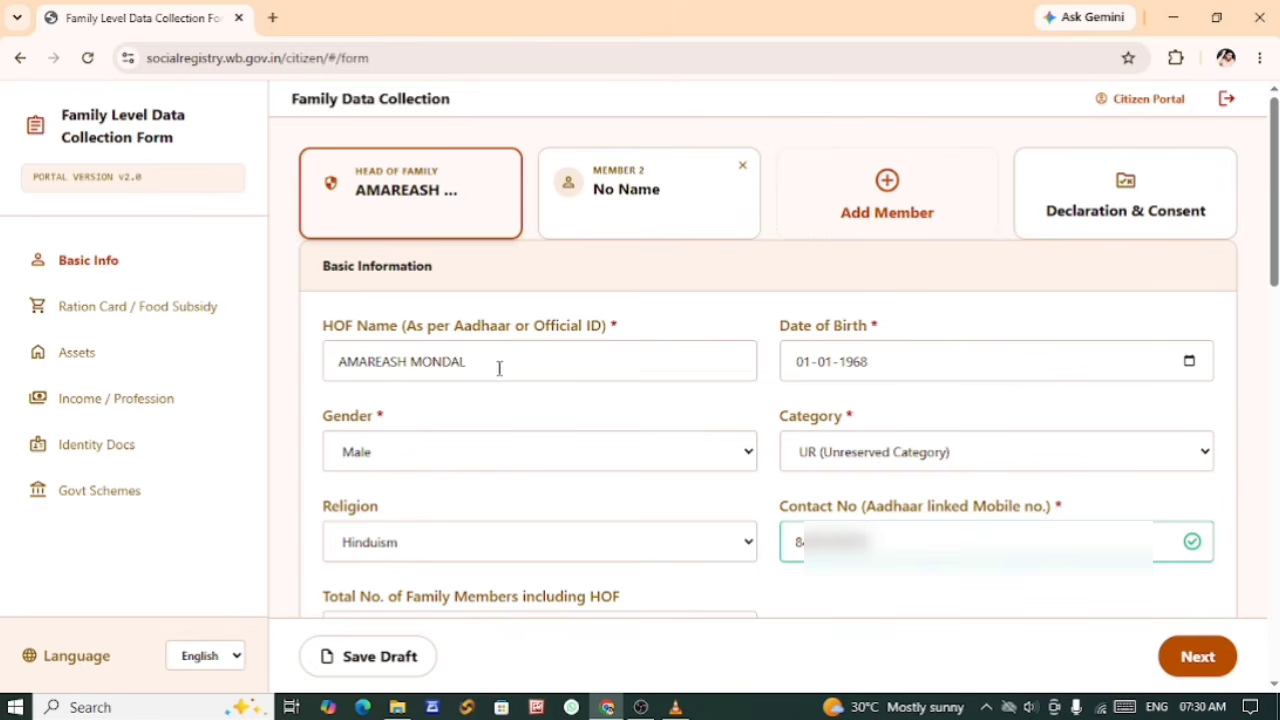
# Step: Review the head of family's name and date of birth in the Basic Information section
pyautogui.moveTo(500, 368); pyautogui.dragTo(335, 372)
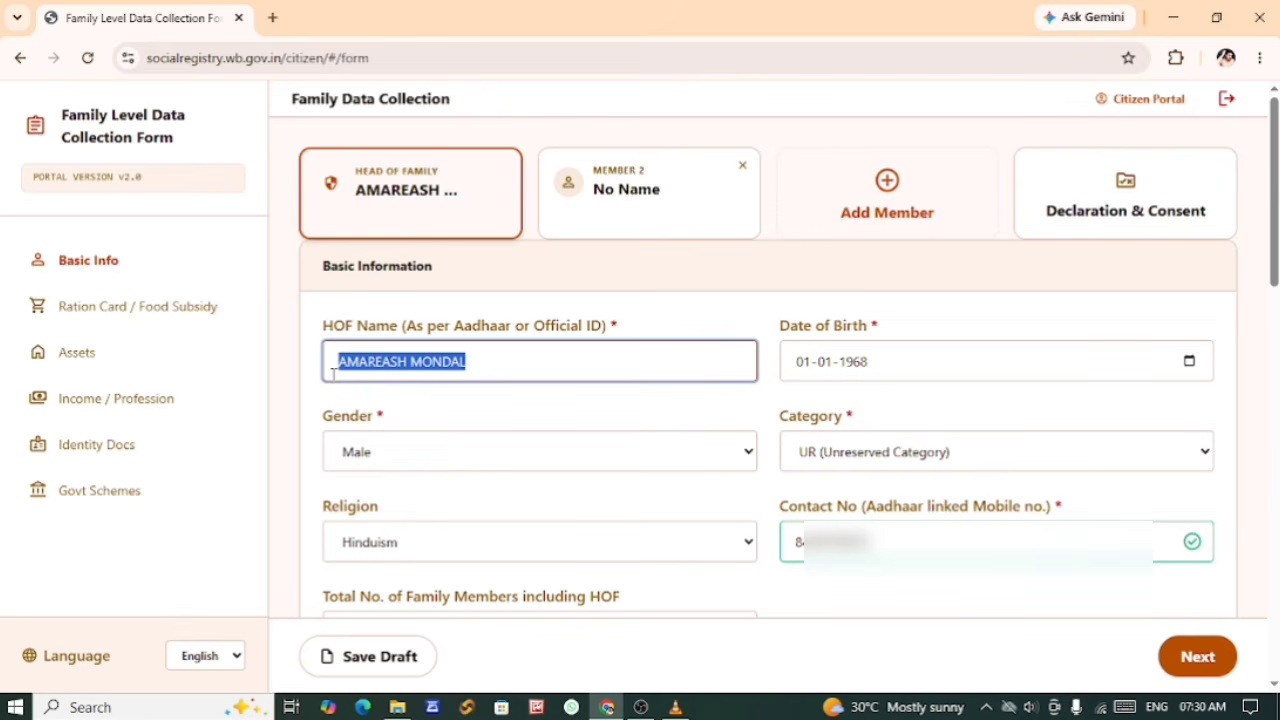
pyautogui.click(473, 363)
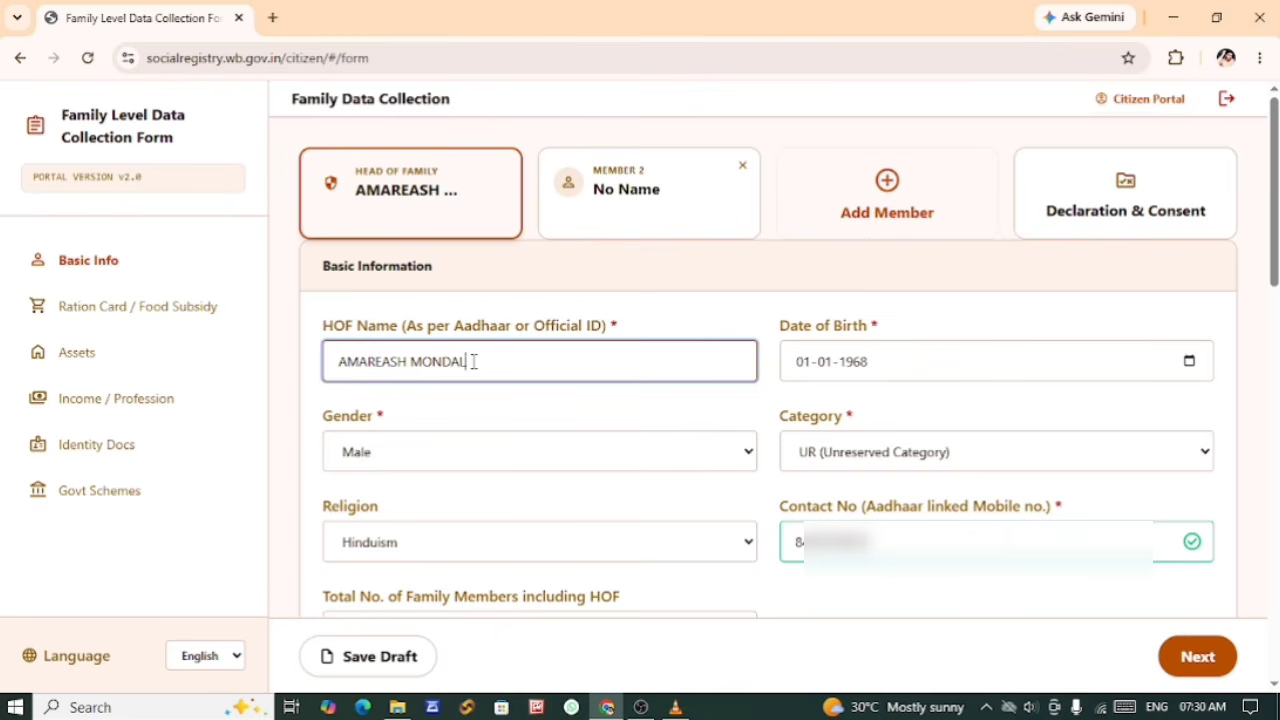
pyautogui.moveTo(473, 363)
pyautogui.mouseDown()
pyautogui.moveTo(330, 373)
pyautogui.moveTo(467, 365)
pyautogui.mouseUp()
pyautogui.click(435, 400)
pyautogui.click(457, 400)
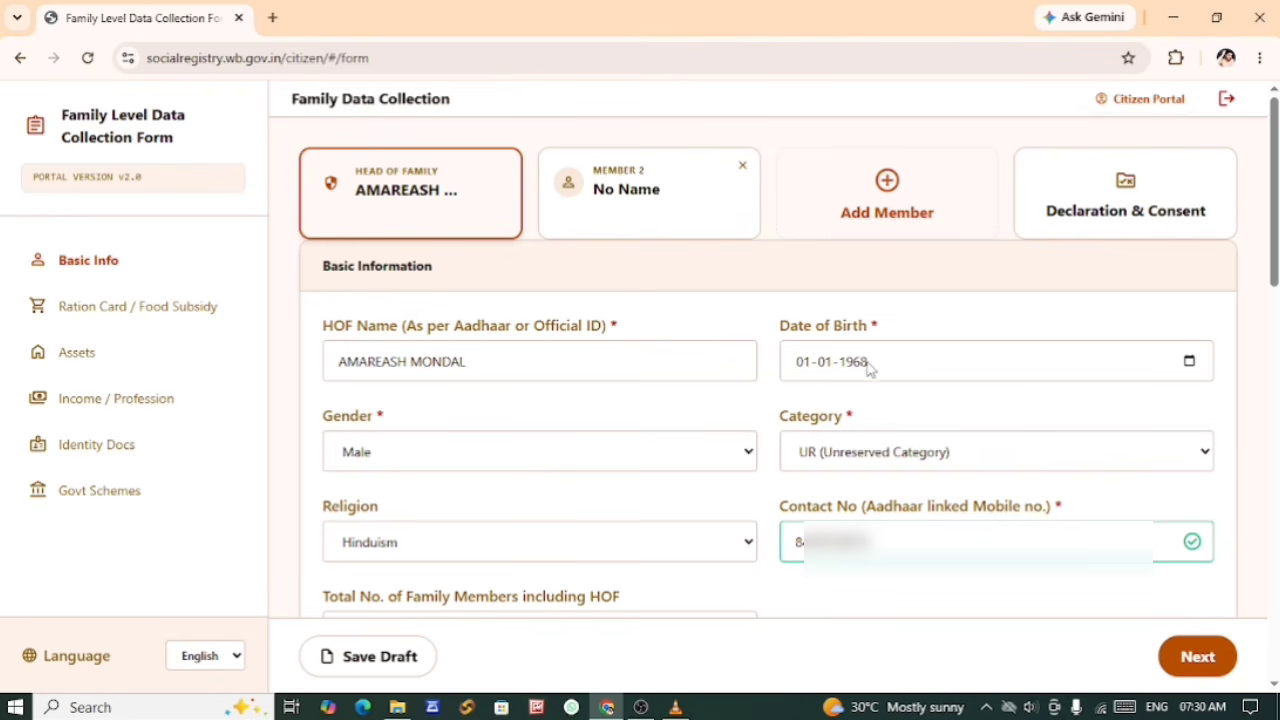
pyautogui.click(790, 362)
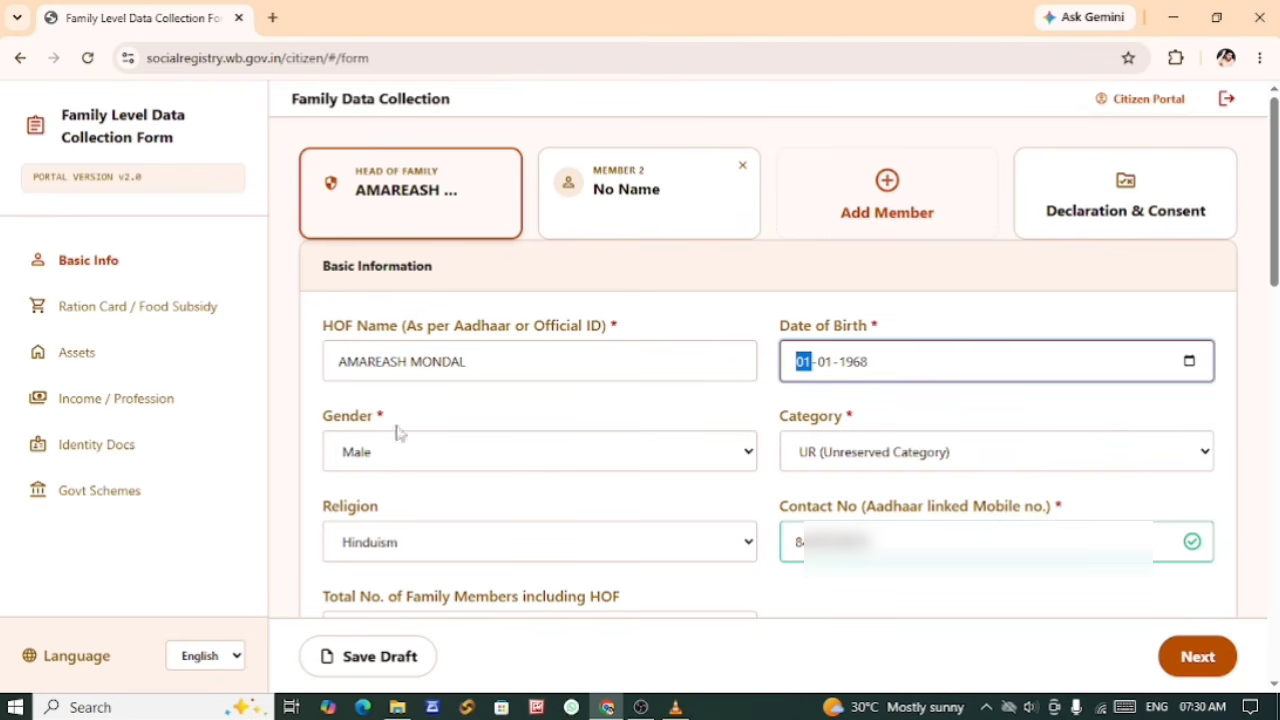
# Step: Examine the available Gender and Category options for the head of family without changing the current selections
pyautogui.click(380, 452)
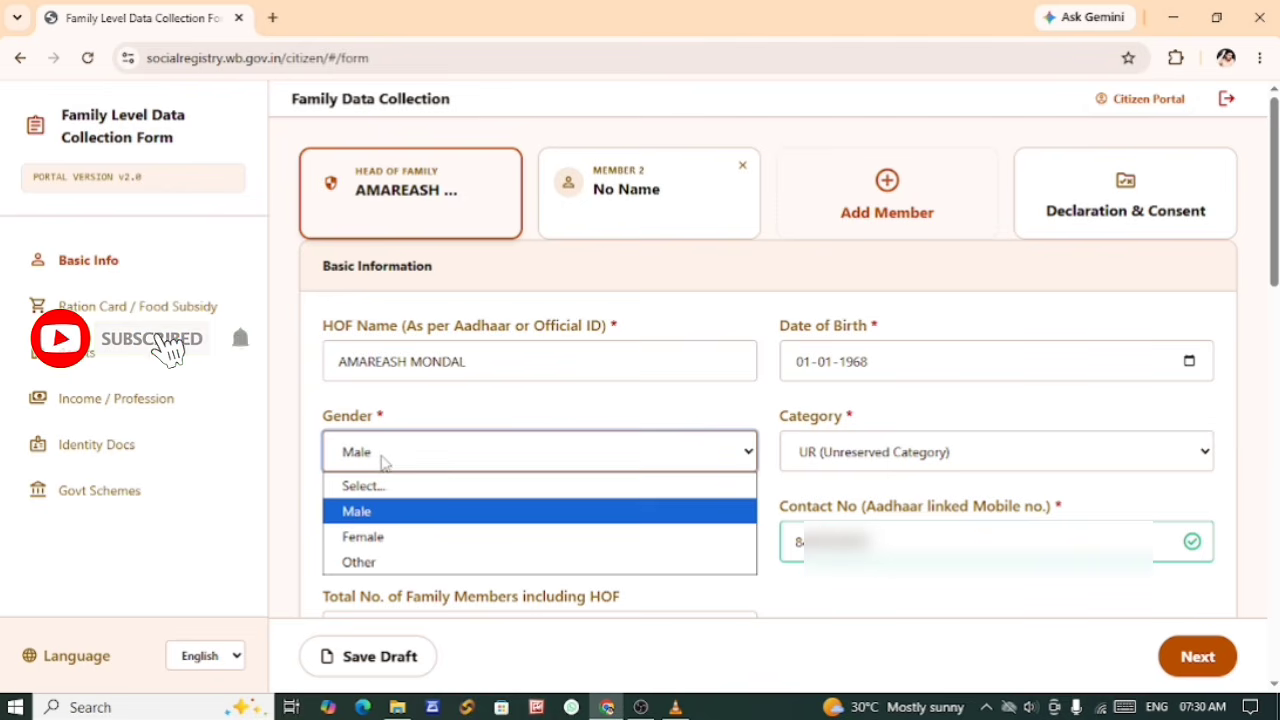
pyautogui.click(383, 457)
pyautogui.moveTo(338, 362); pyautogui.dragTo(474, 362)
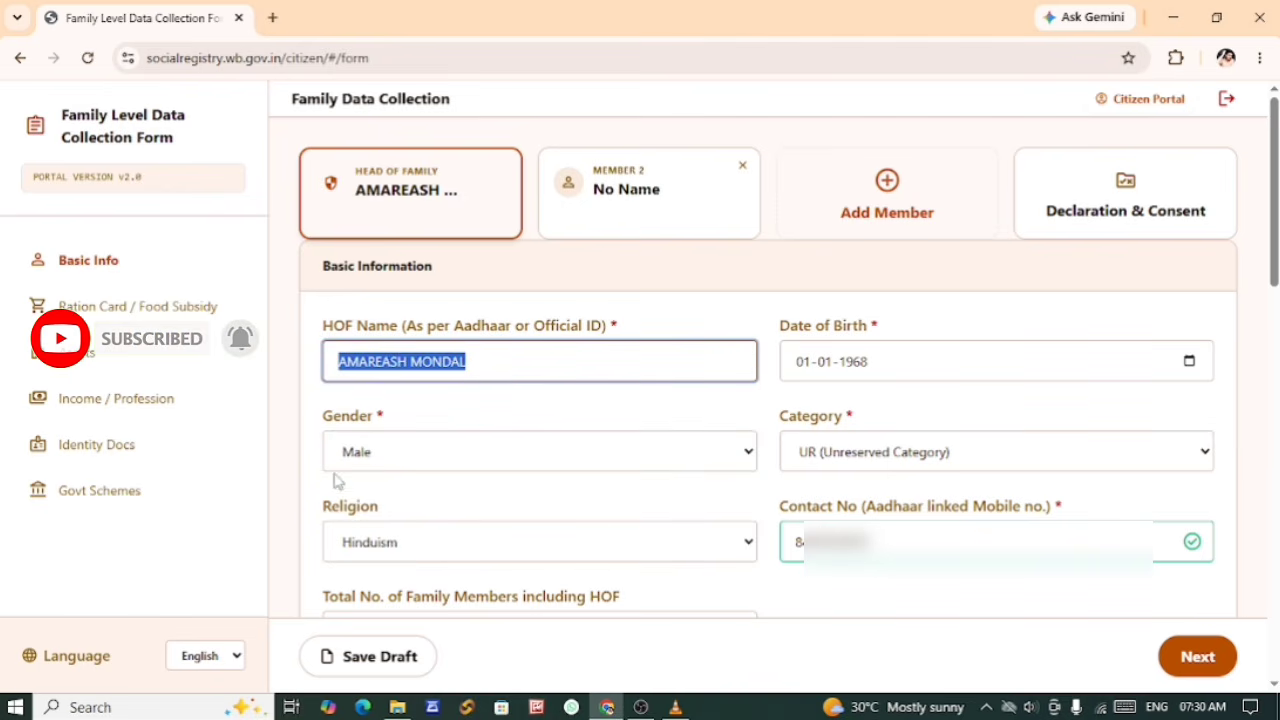
pyautogui.click(382, 459)
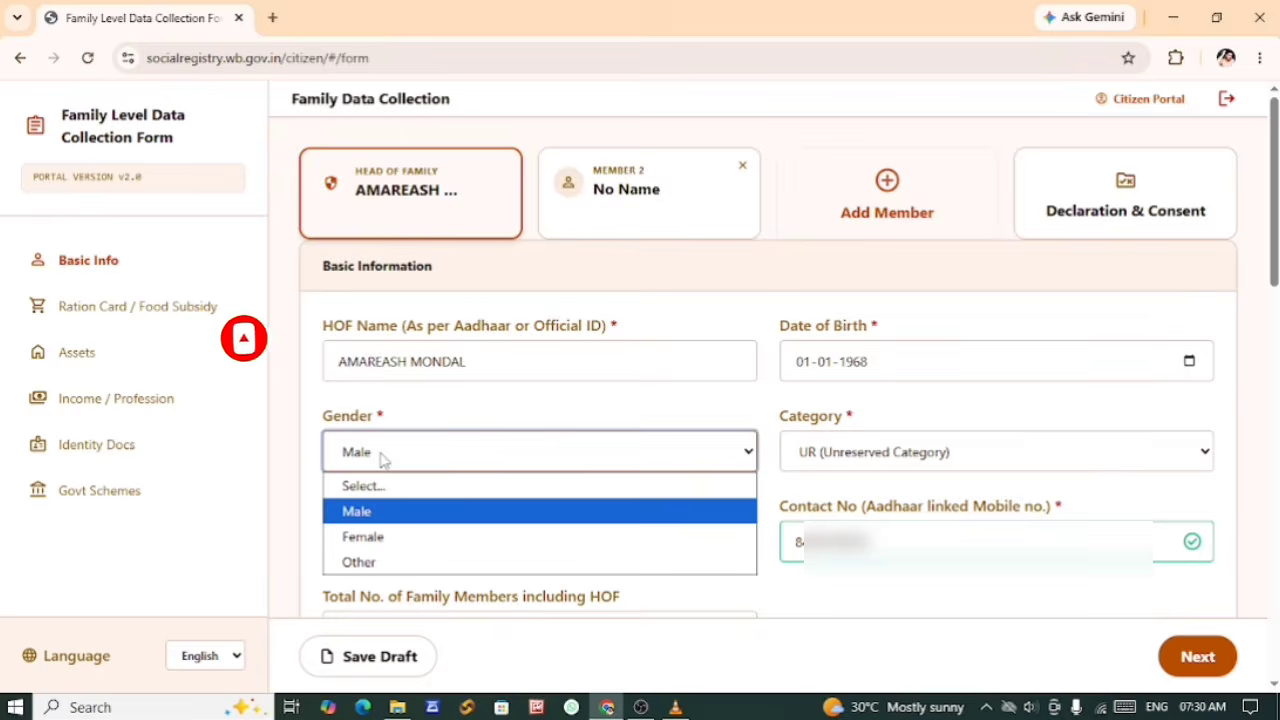
pyautogui.click(375, 403)
pyautogui.click(383, 466)
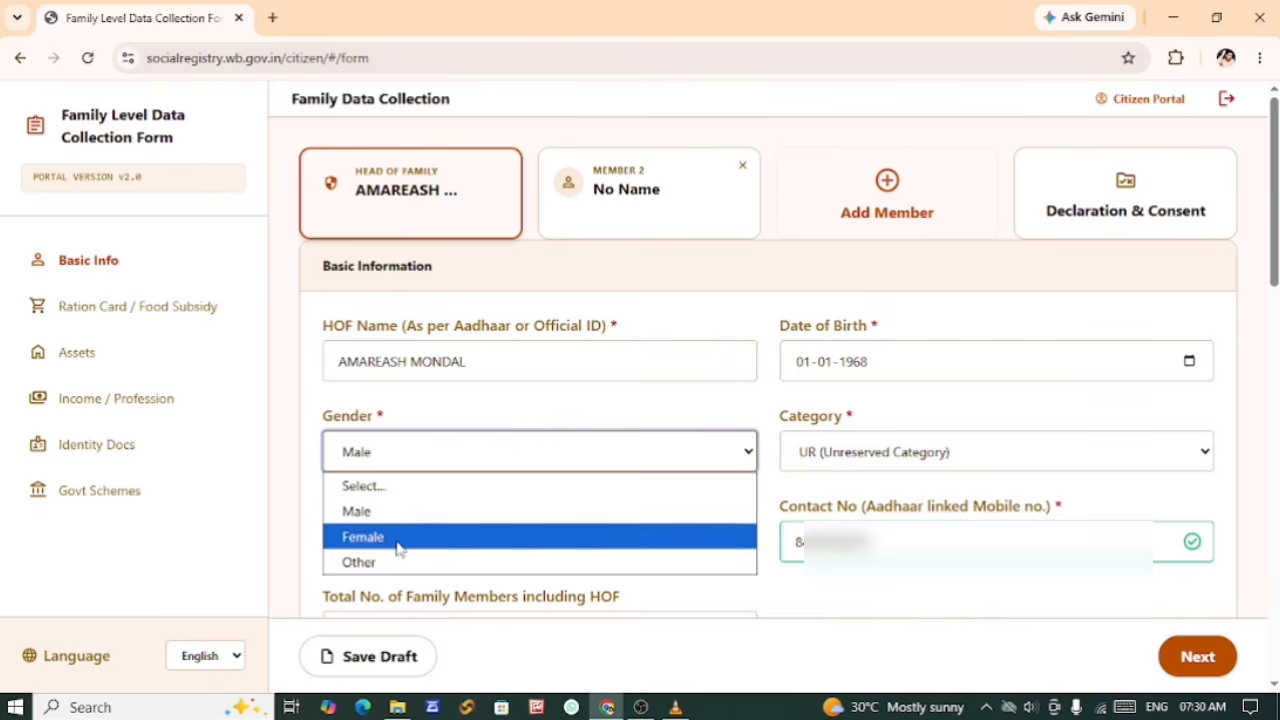
pyautogui.click(549, 412)
pyautogui.moveTo(779, 420); pyautogui.dragTo(857, 428)
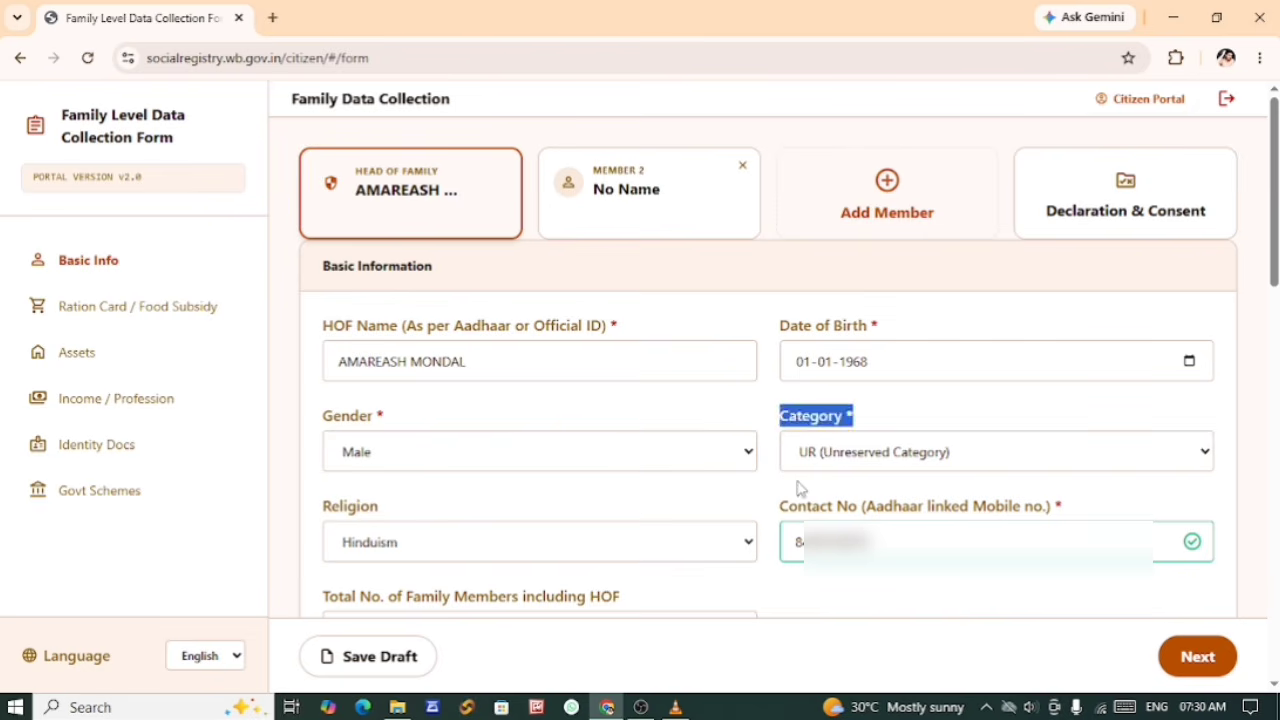
pyautogui.click(797, 488)
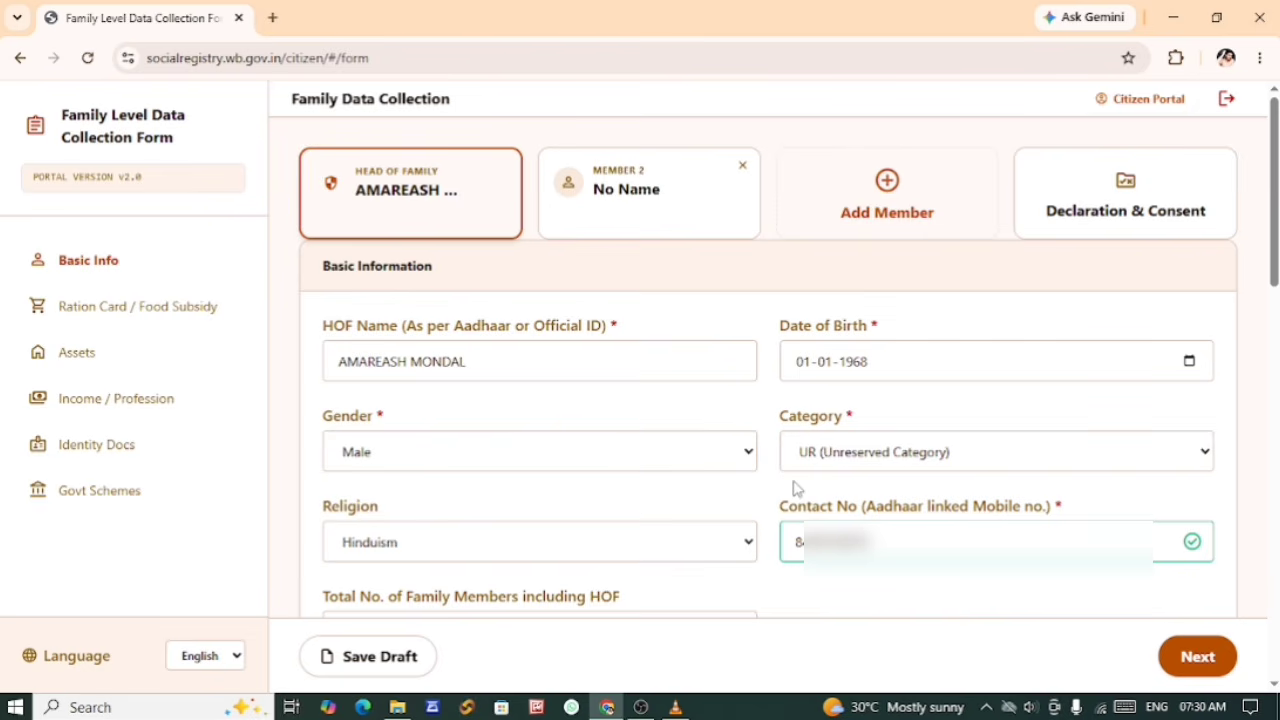
pyautogui.click(843, 463)
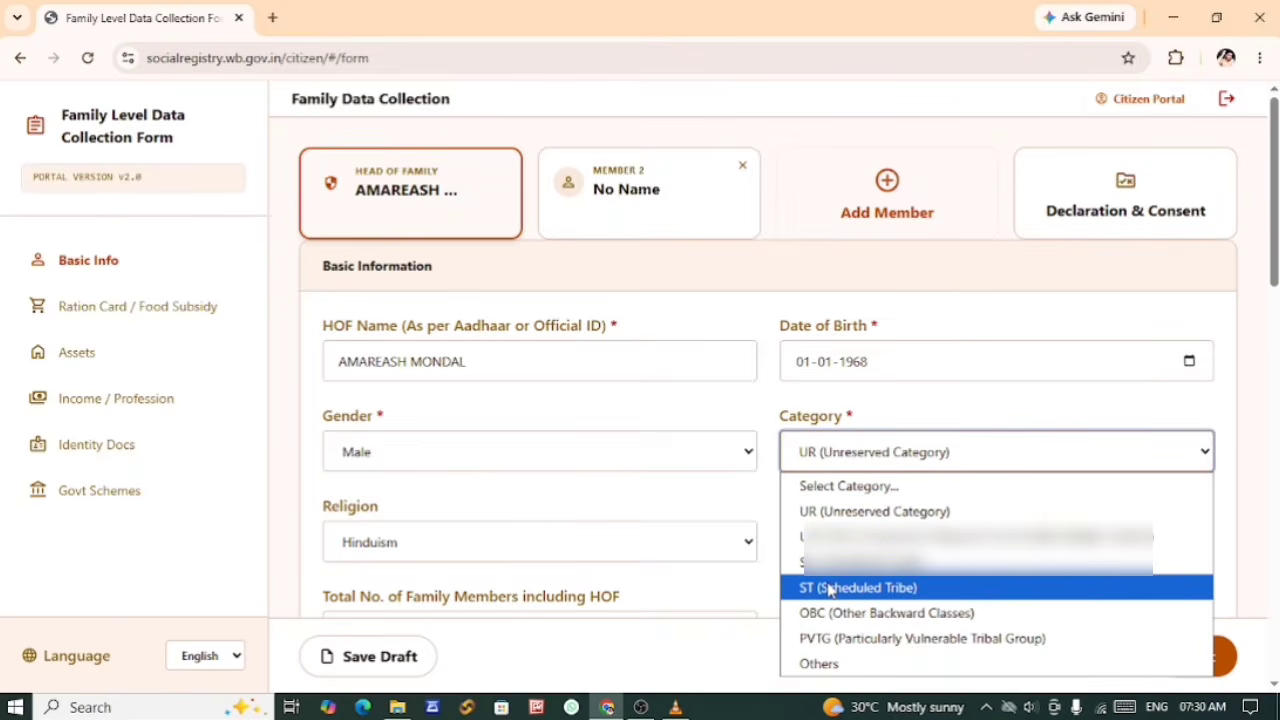
pyautogui.click(736, 485)
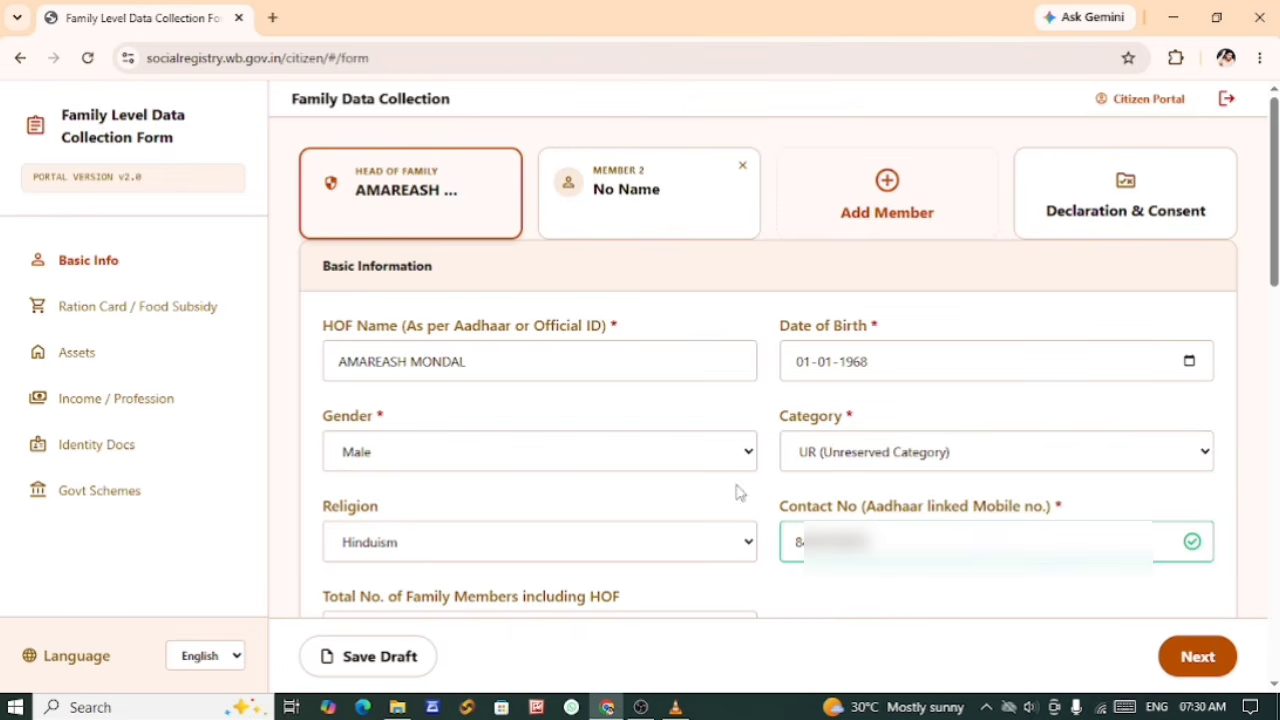
# Step: Choose Hinduism as the head of family's religion and set the total number of family members including HOF to 4
pyautogui.click(405, 553)
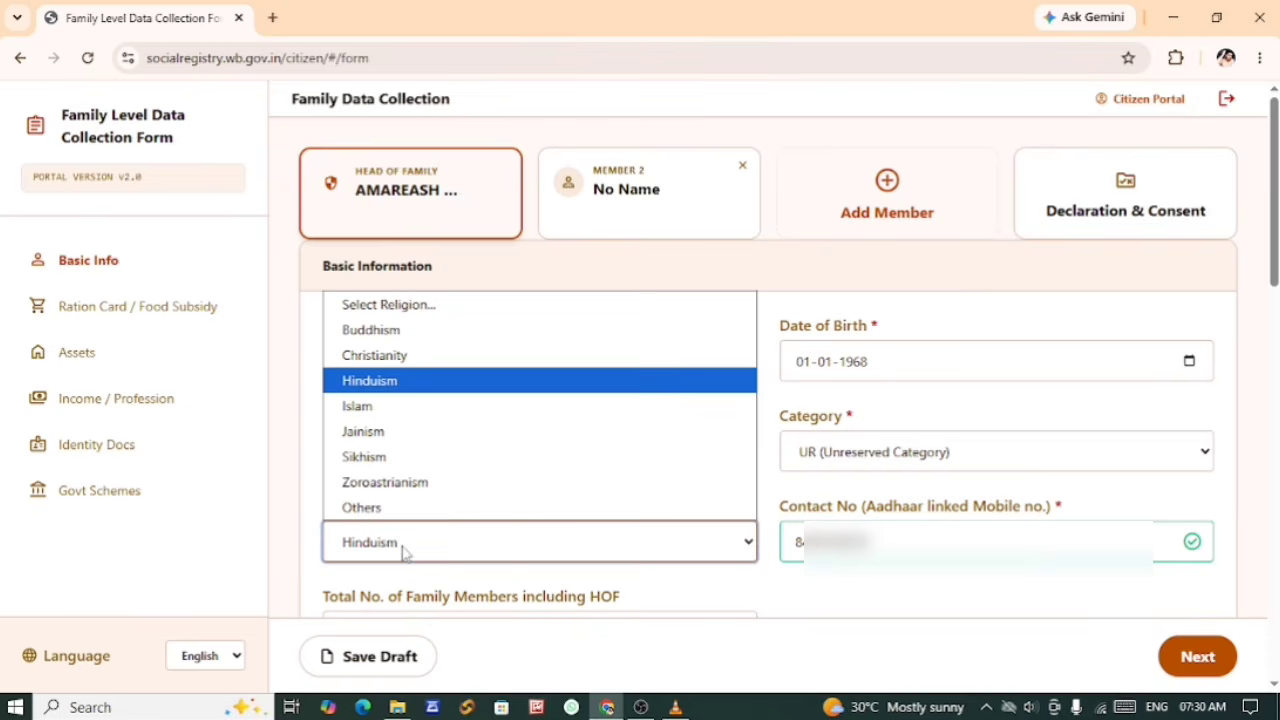
pyautogui.click(398, 388)
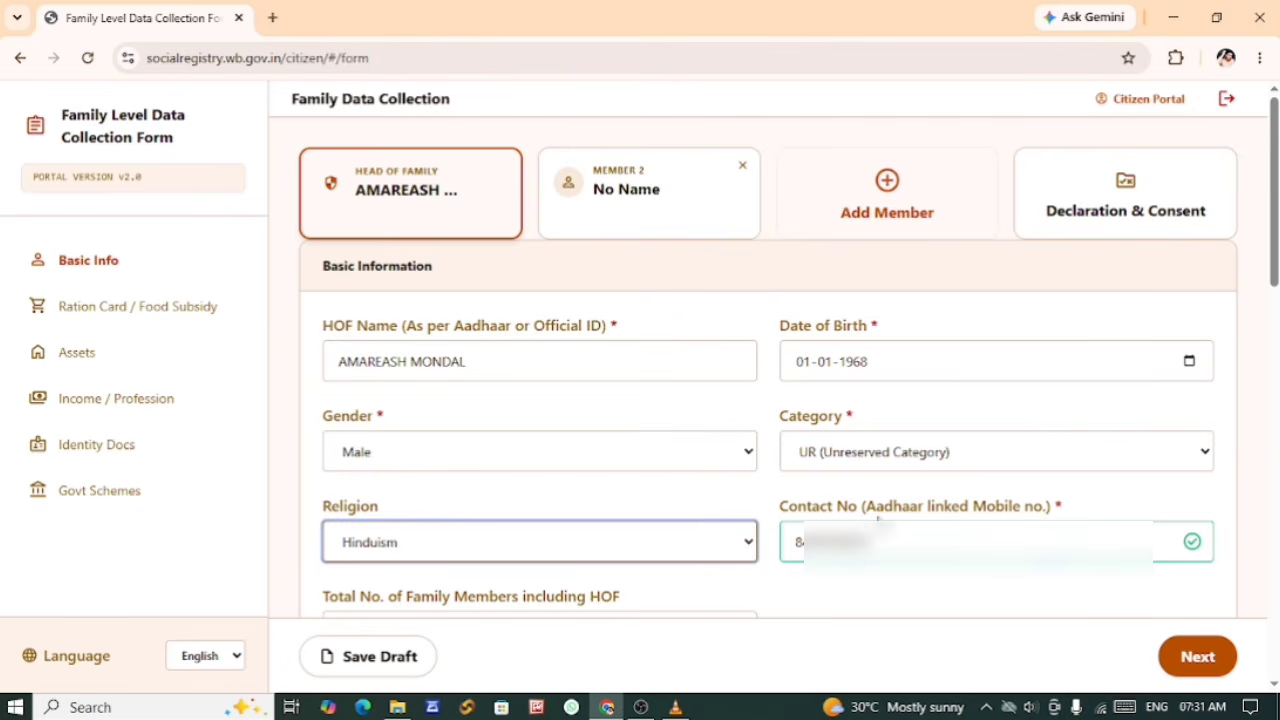
pyautogui.moveTo(866, 510); pyautogui.dragTo(1036, 512)
pyautogui.click(890, 620)
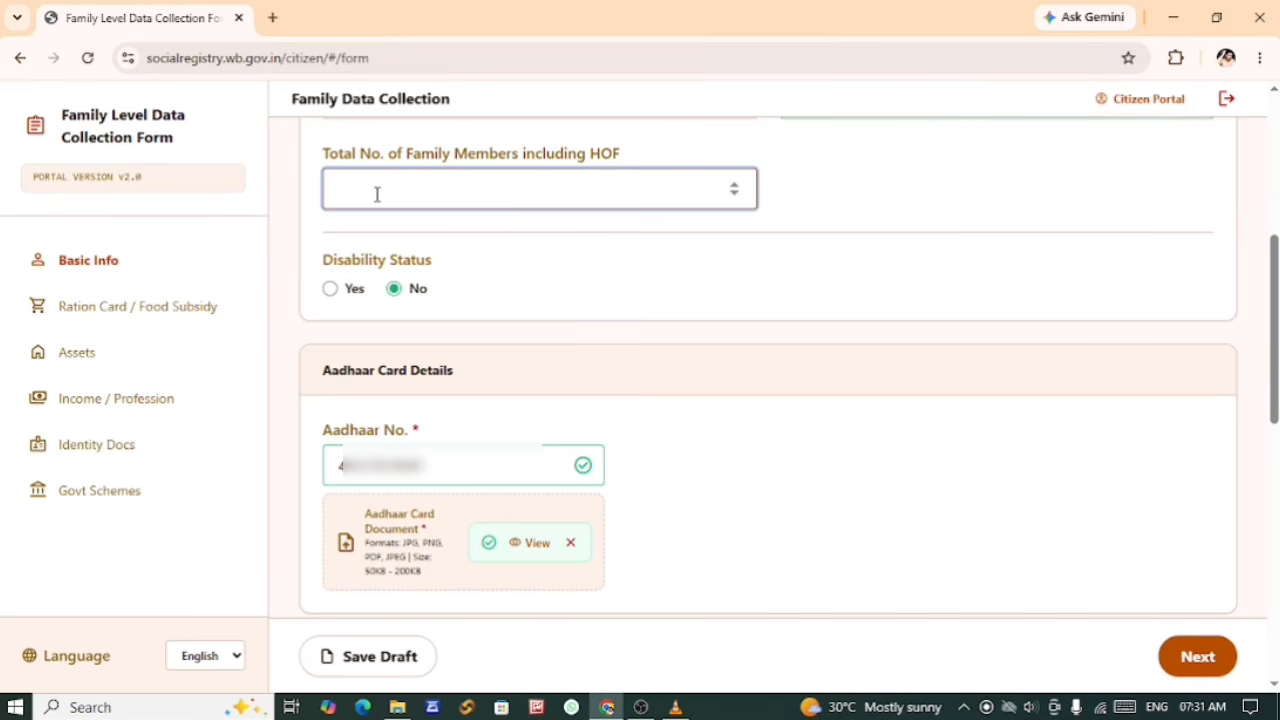
pyautogui.write('4')
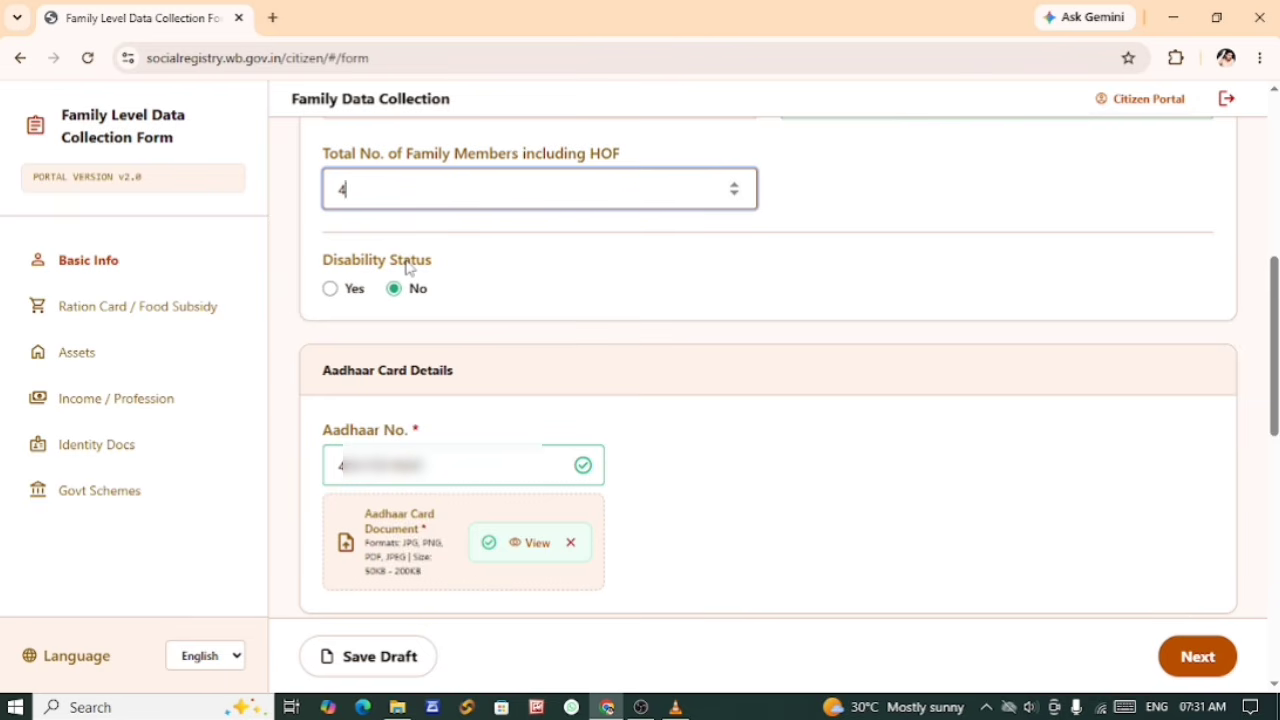
# Step: Switch the Disability Status to Yes to check the disability certificate fields, and return it to No
pyautogui.click(333, 292)
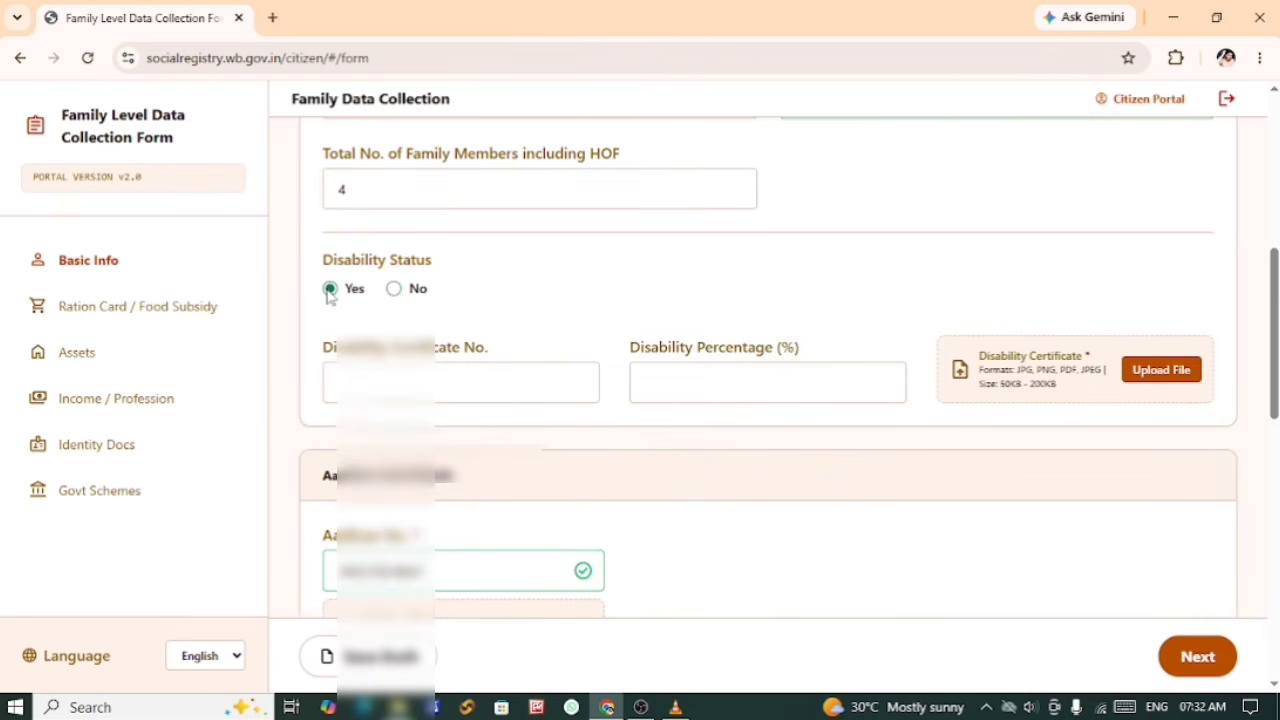
pyautogui.click(393, 289)
pyautogui.click(330, 290)
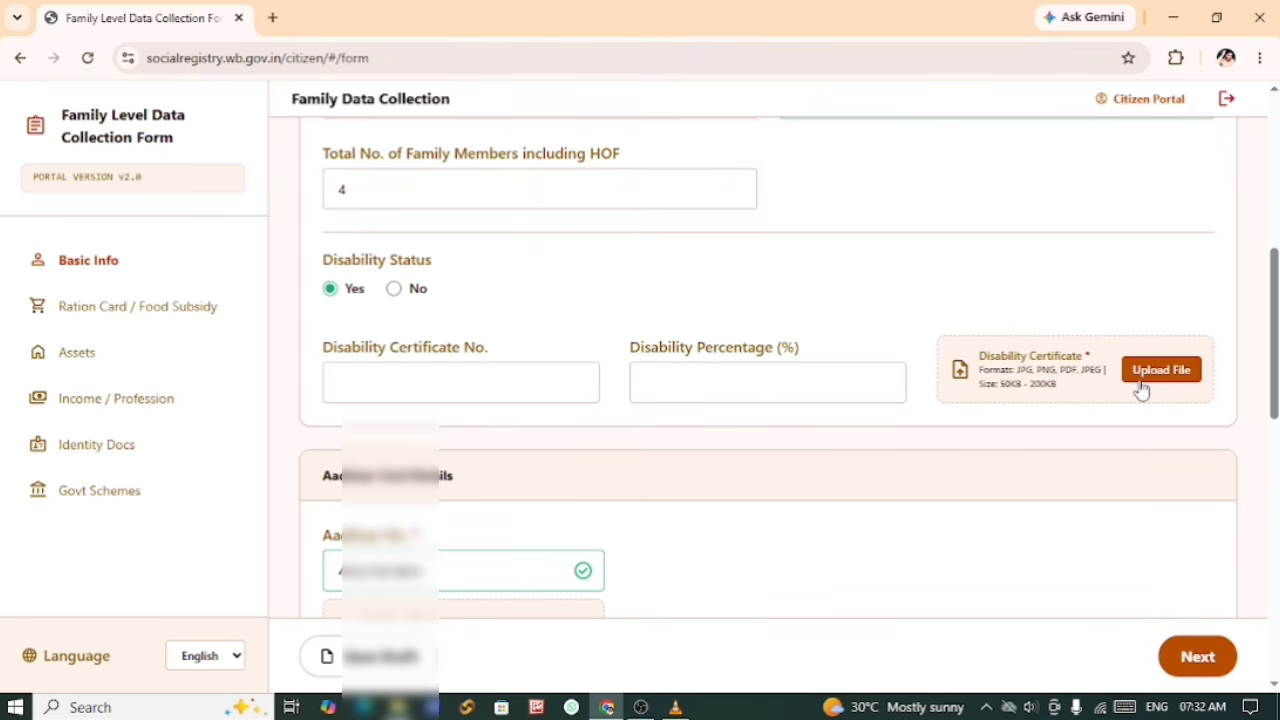
pyautogui.click(395, 290)
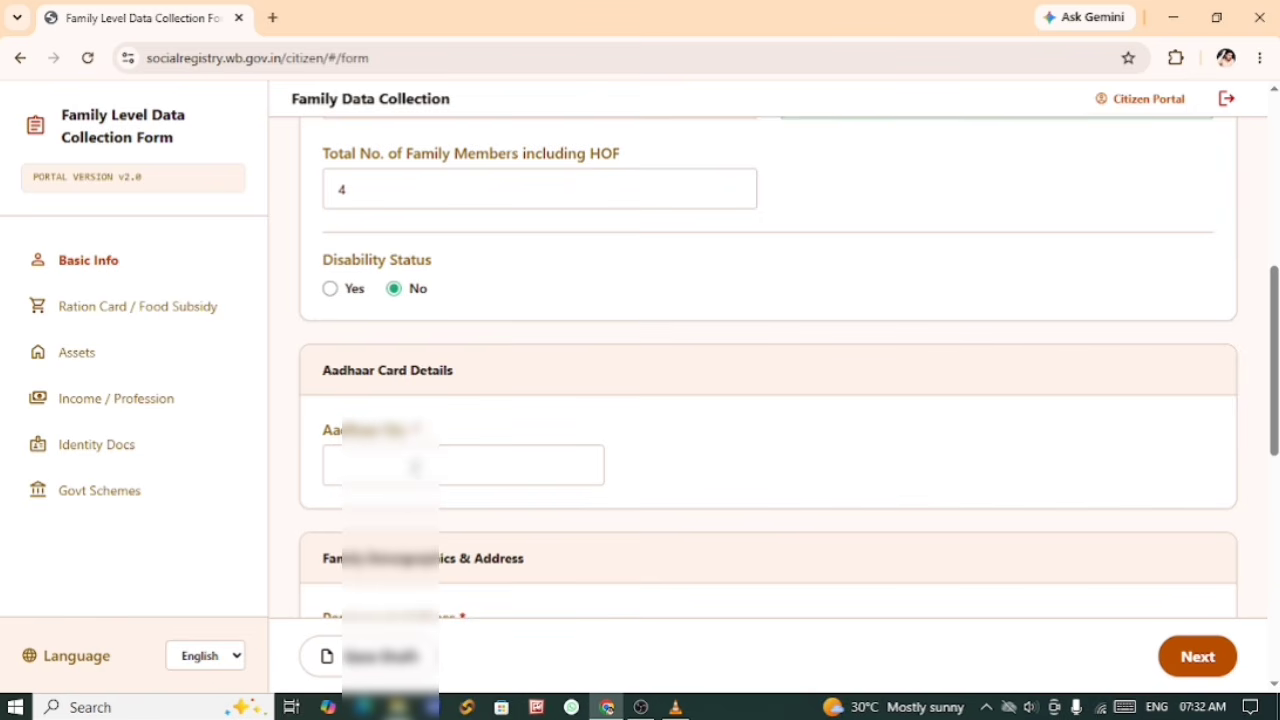
# Step: Enter the head of family's Aadhaar number in the Aadhaar Card Details section
pyautogui.click(385, 461)
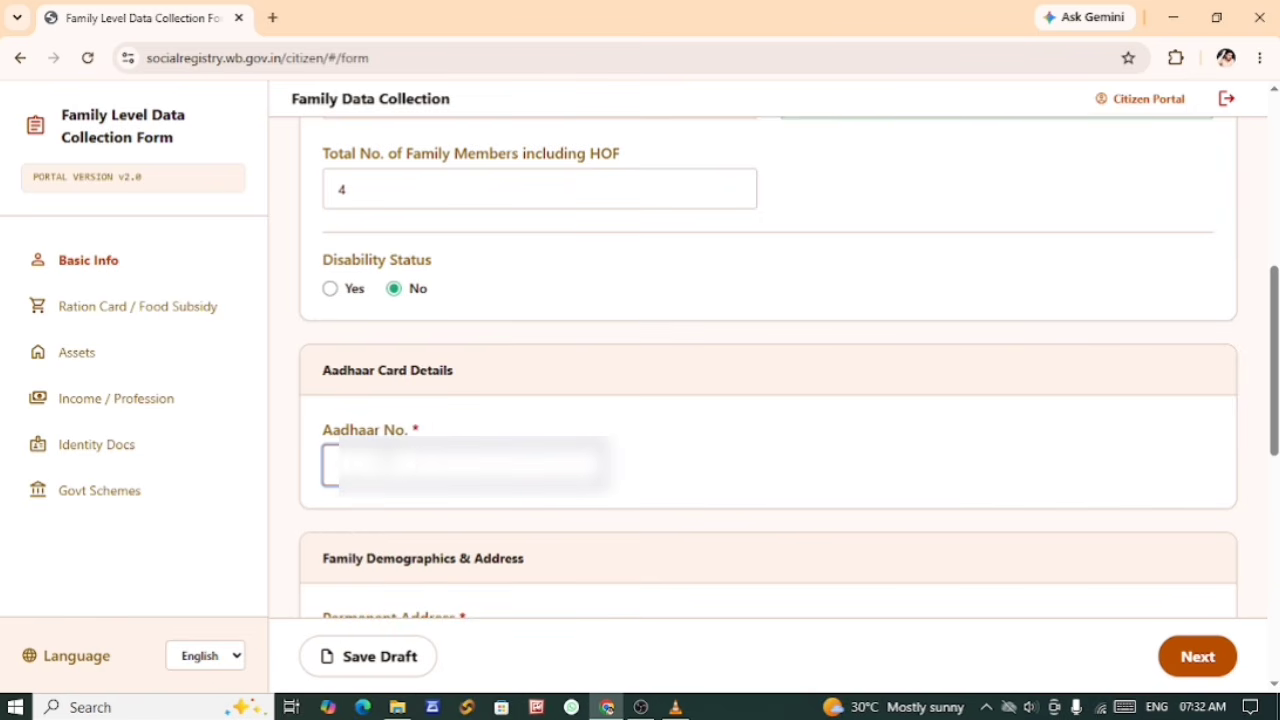
pyautogui.write('********')
pyautogui.write('**')
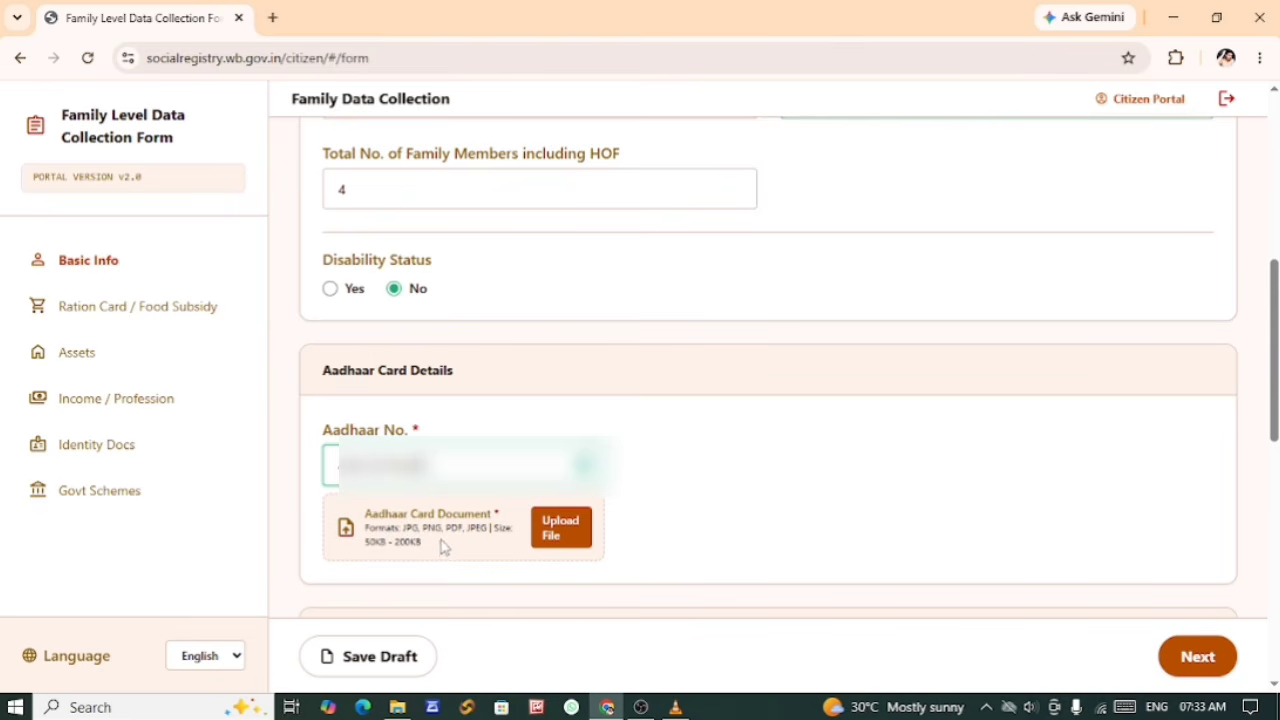
# Step: Upload the head of family's Aadhaar card PDF from the Desktop as the Aadhaar Card Document
pyautogui.click(558, 537)
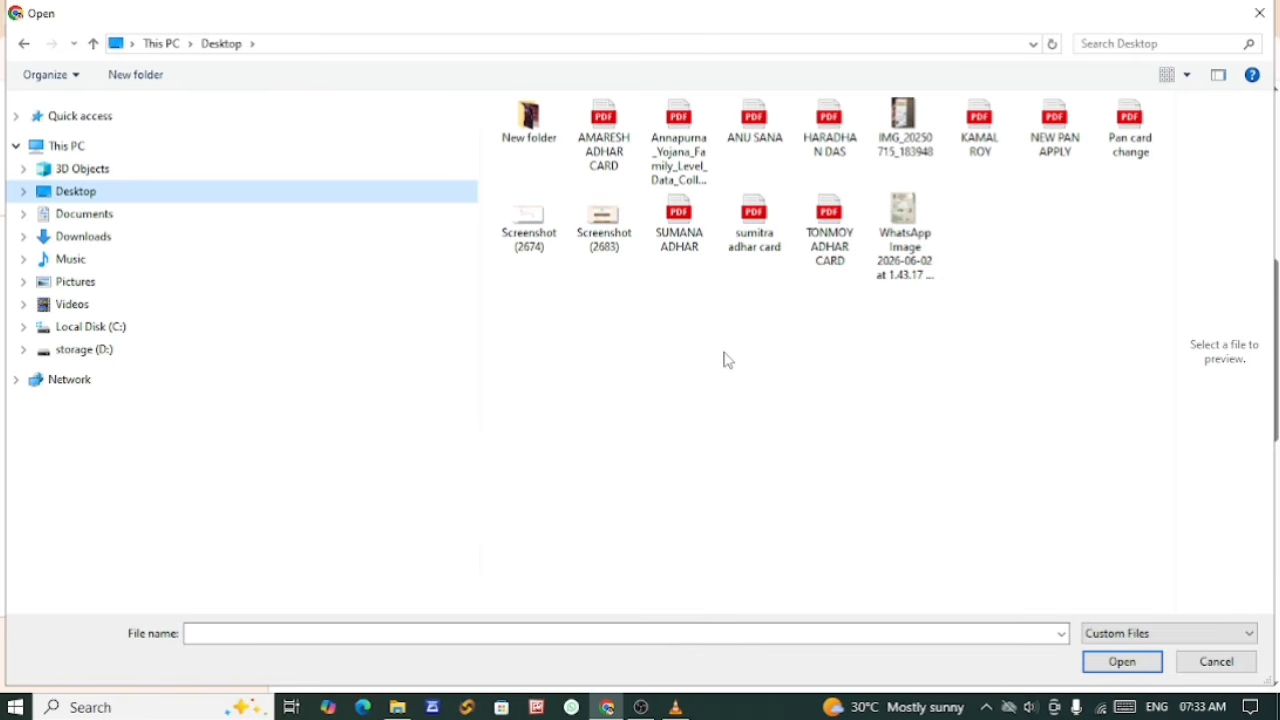
pyautogui.click(604, 140)
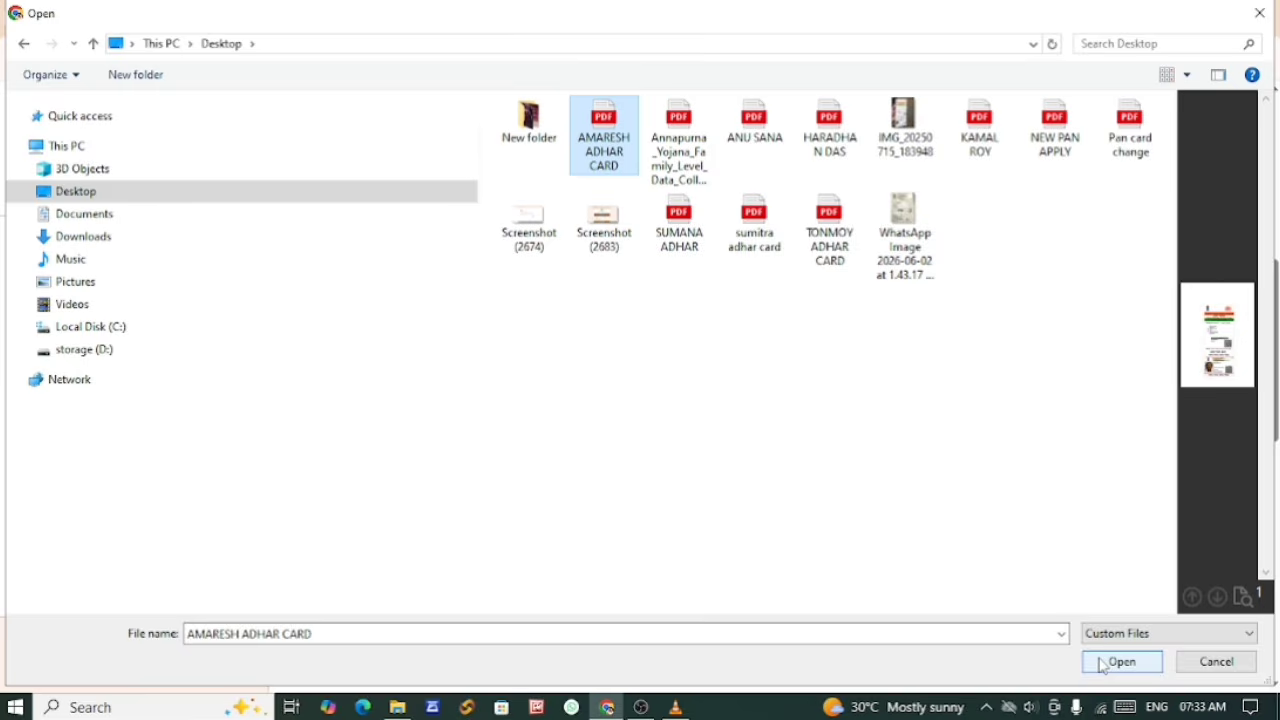
pyautogui.click(1120, 661)
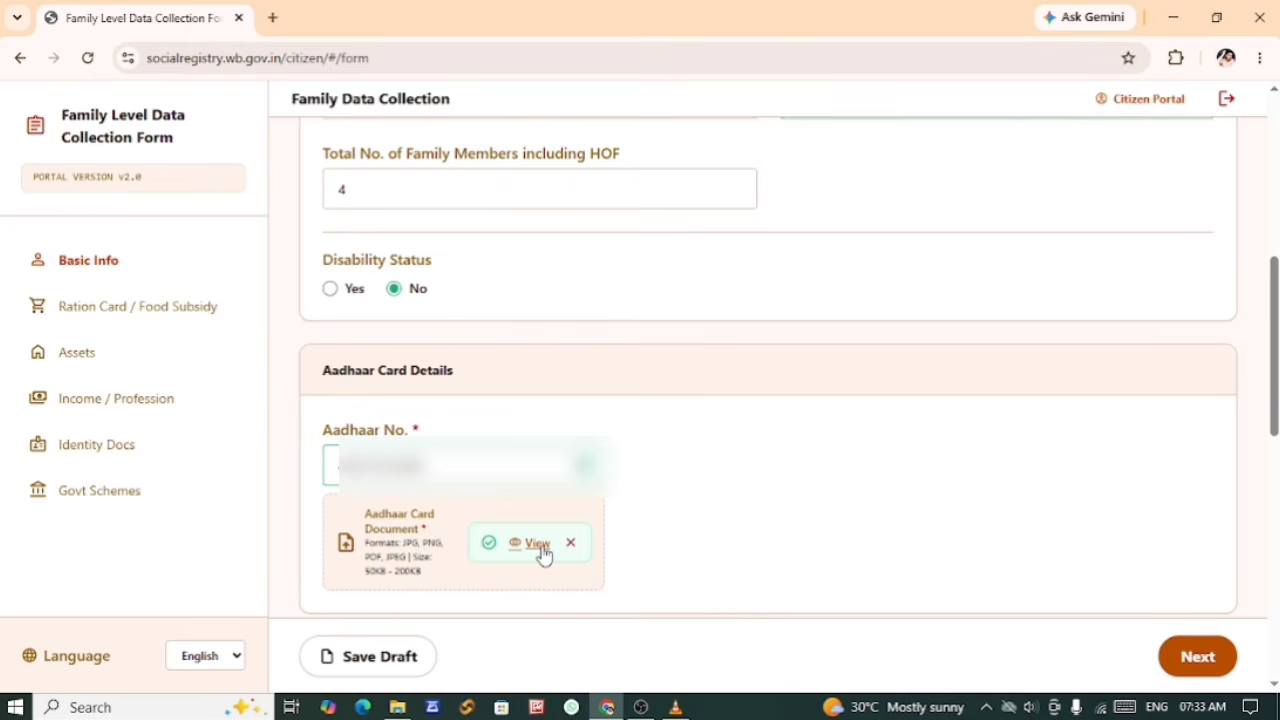
# Step: Review the Permanent Address, Area Type, Post Office and Police Station entries in the Family Demographics & Address section
pyautogui.scroll(-5, 763, 596)
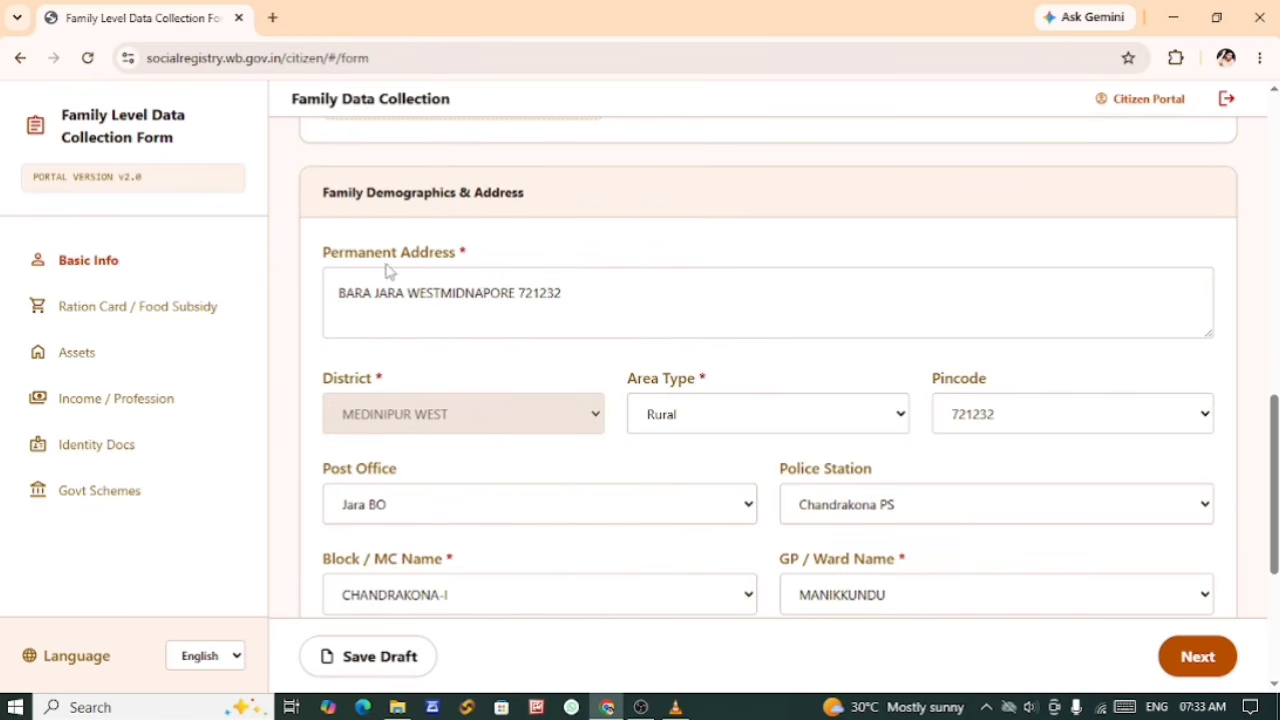
pyautogui.moveTo(330, 253); pyautogui.dragTo(458, 257)
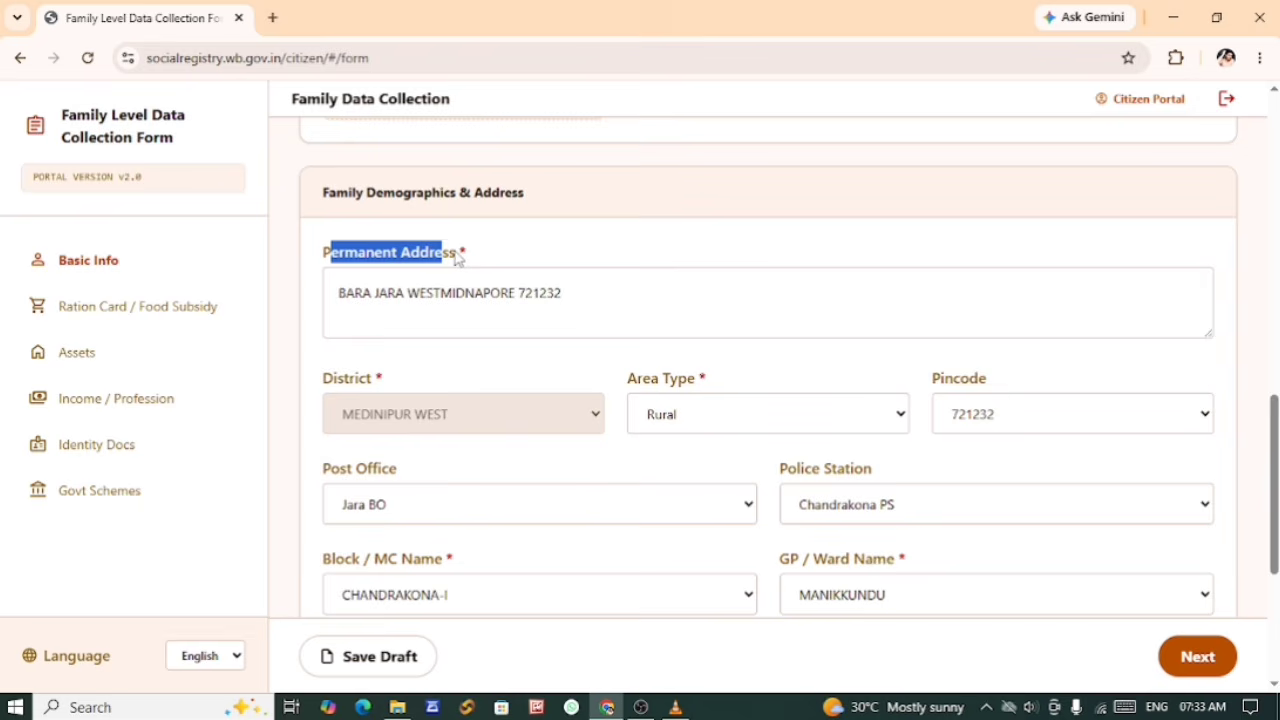
pyautogui.click(465, 331)
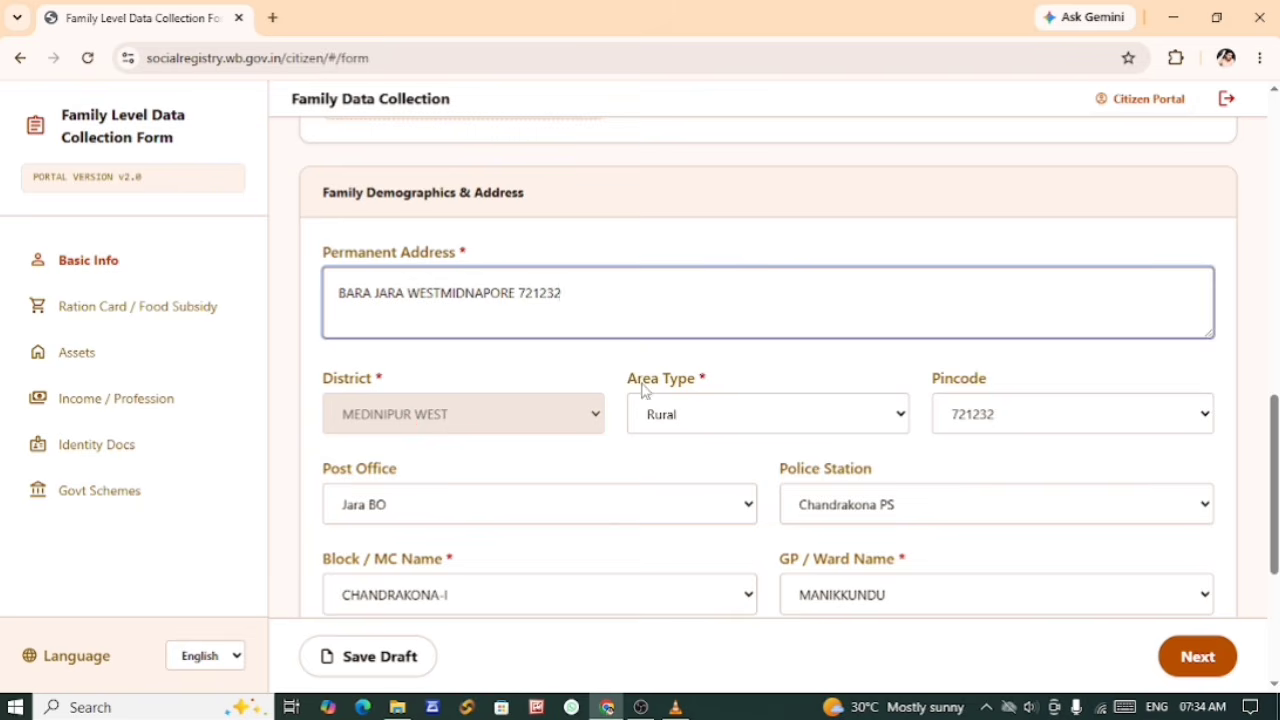
pyautogui.click(702, 418)
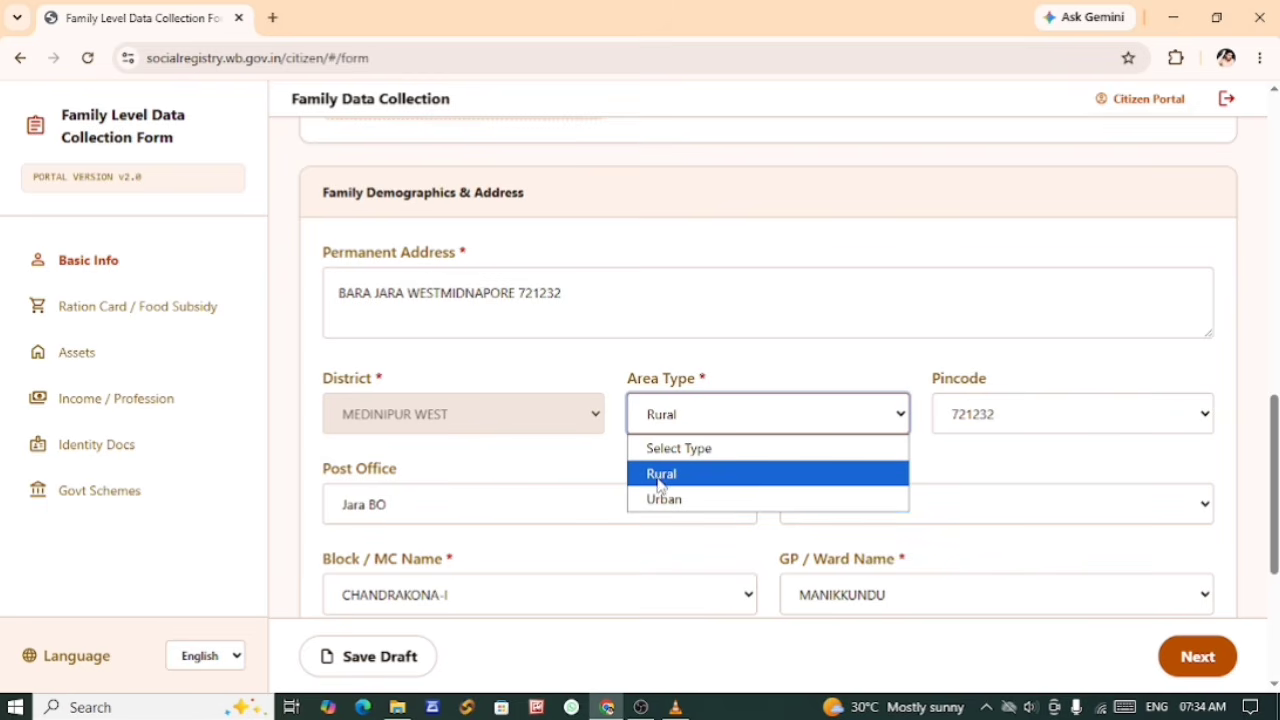
pyautogui.click(738, 376)
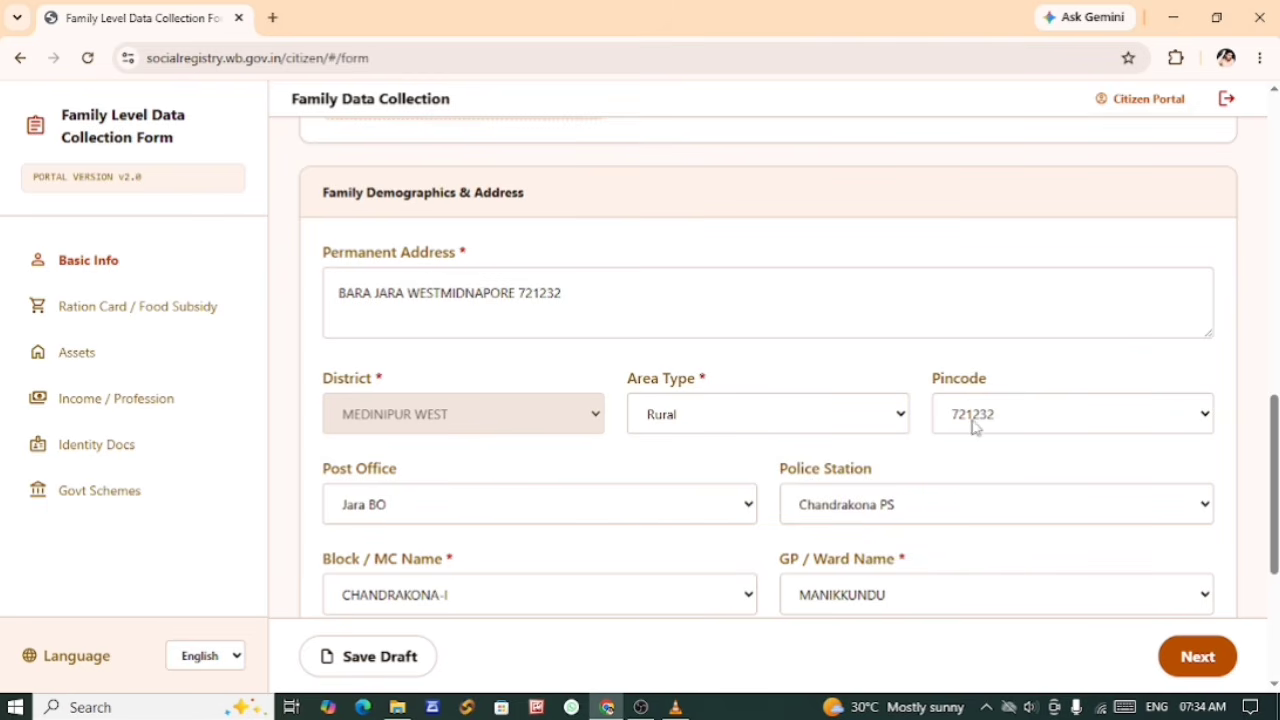
pyautogui.click(472, 512)
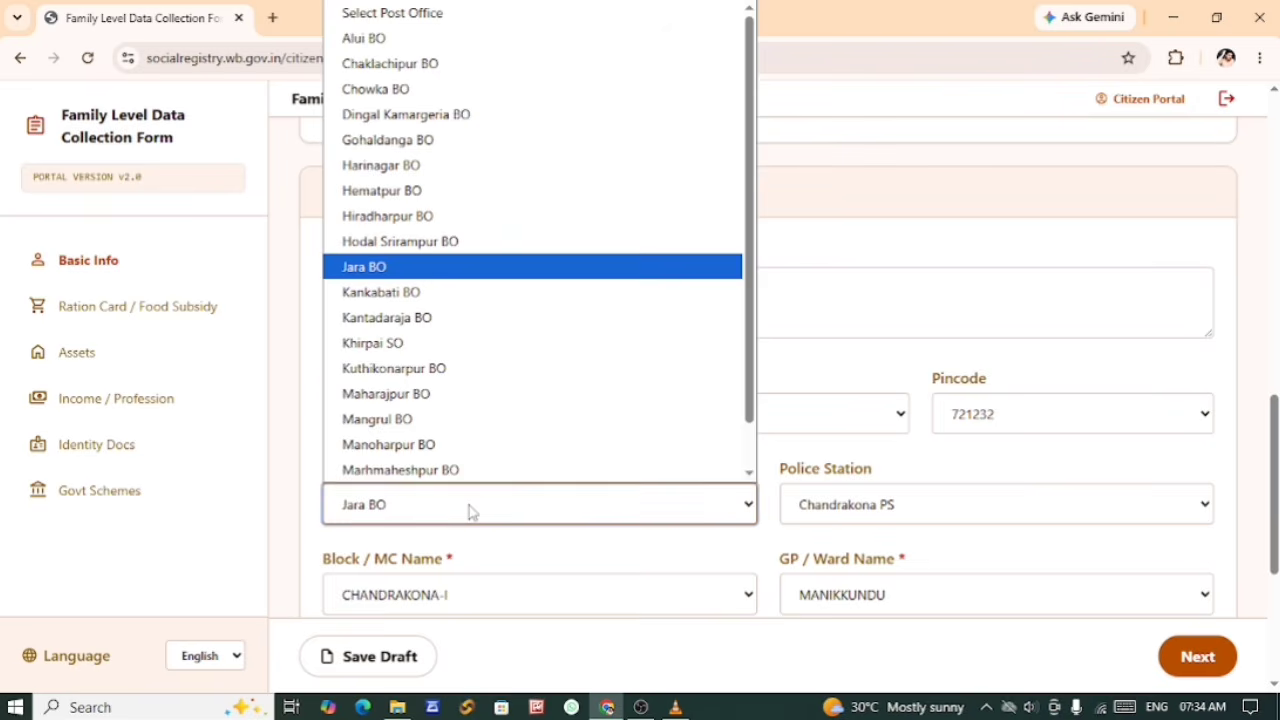
pyautogui.click(472, 512)
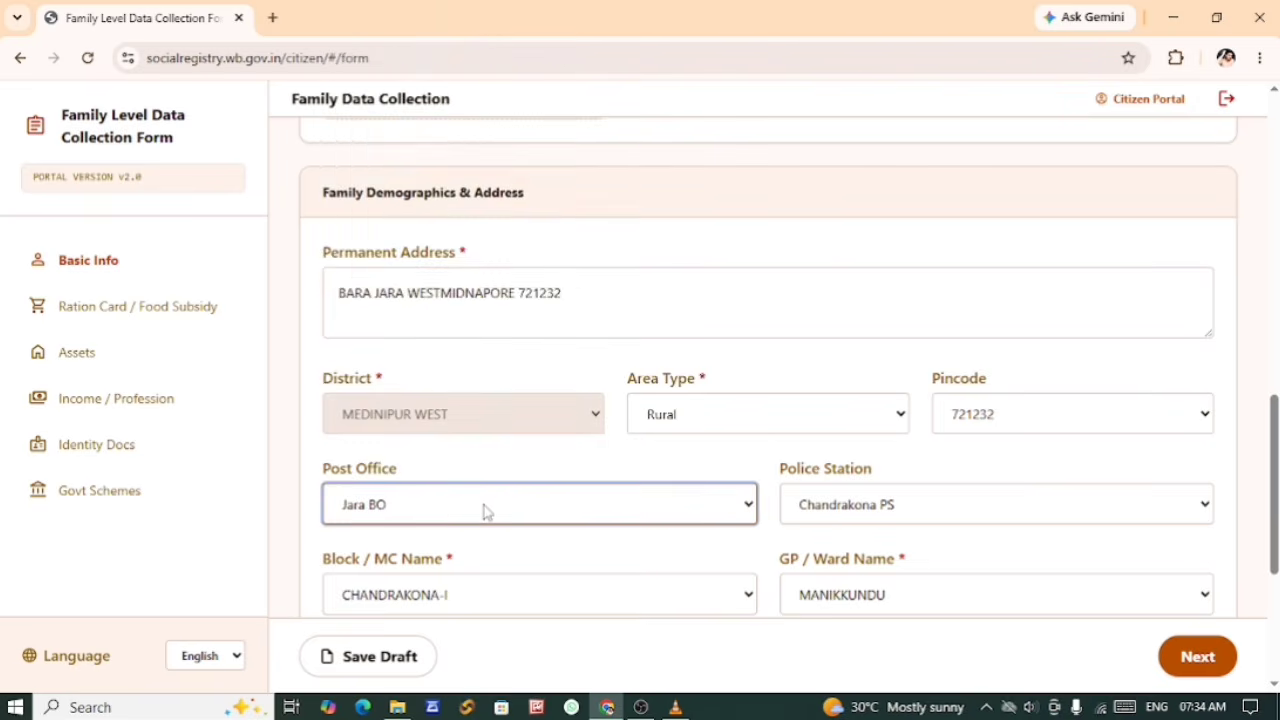
pyautogui.click(840, 512)
pyautogui.click(617, 537)
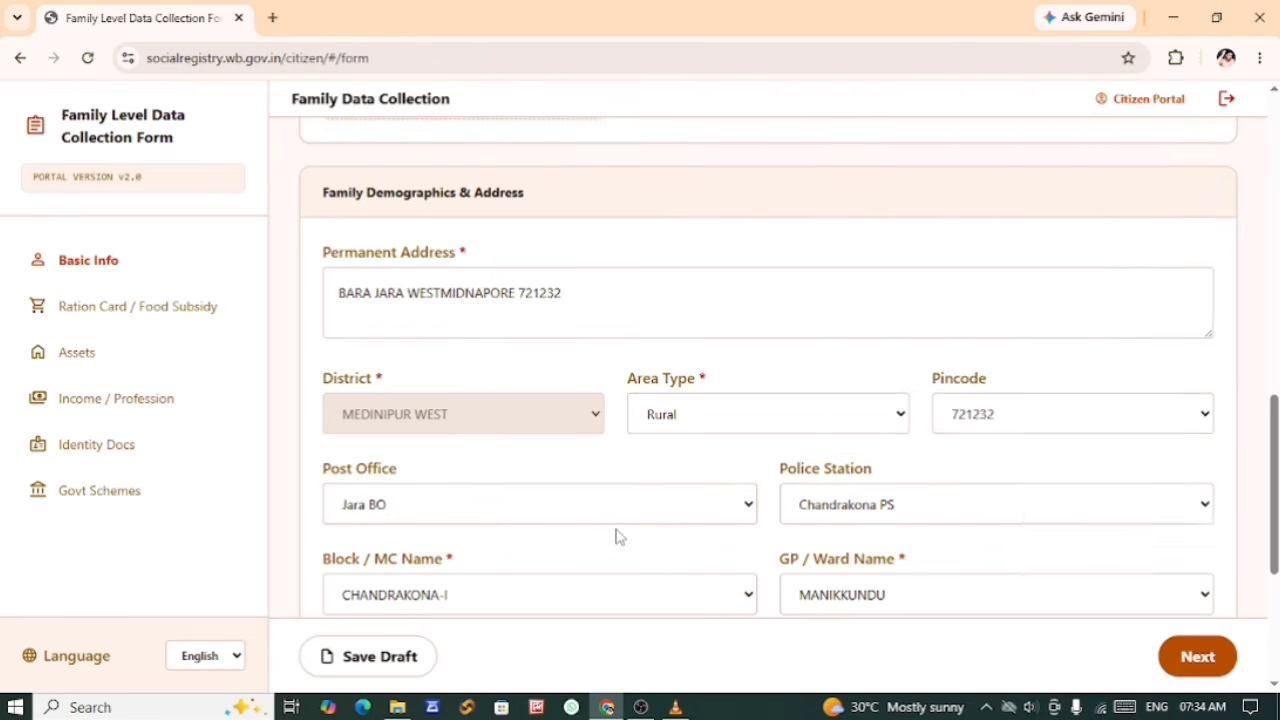
# Step: Check the Block / MC Name and GP / Ward Name options for the family's address
pyautogui.scroll(-2, 617, 537)
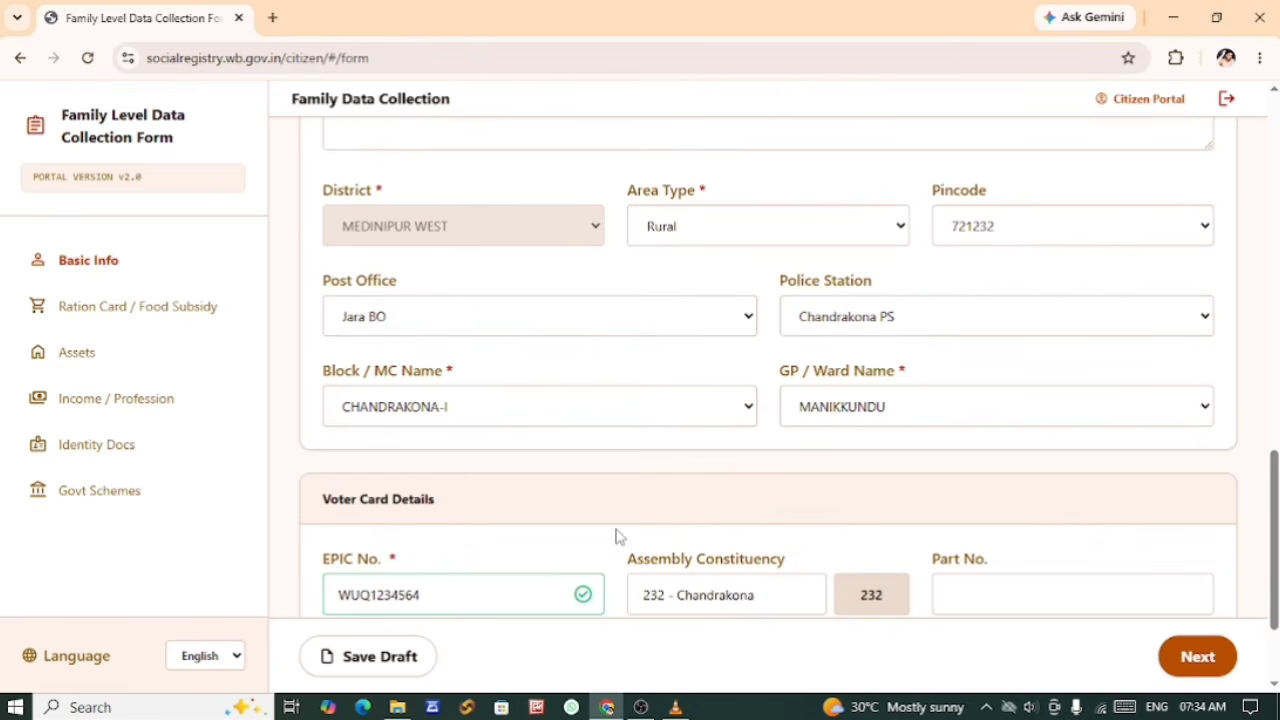
pyautogui.click(408, 418)
pyautogui.click(648, 468)
pyautogui.click(838, 414)
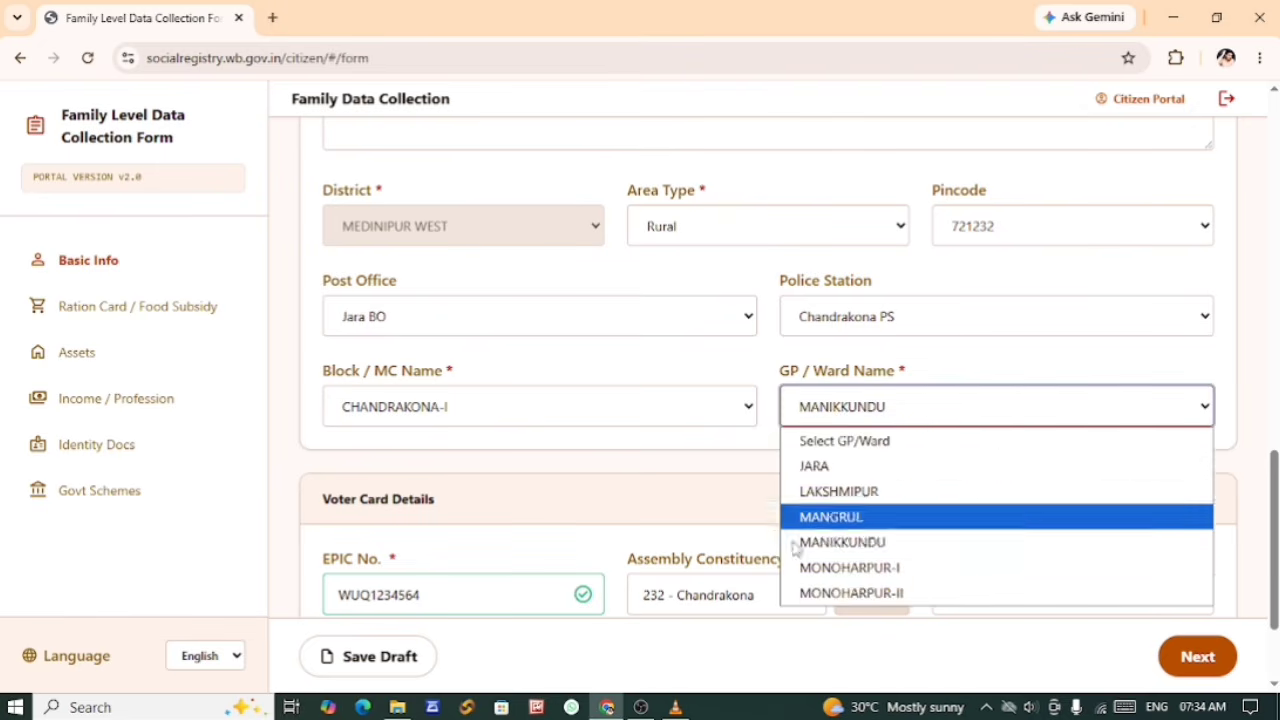
pyautogui.click(720, 494)
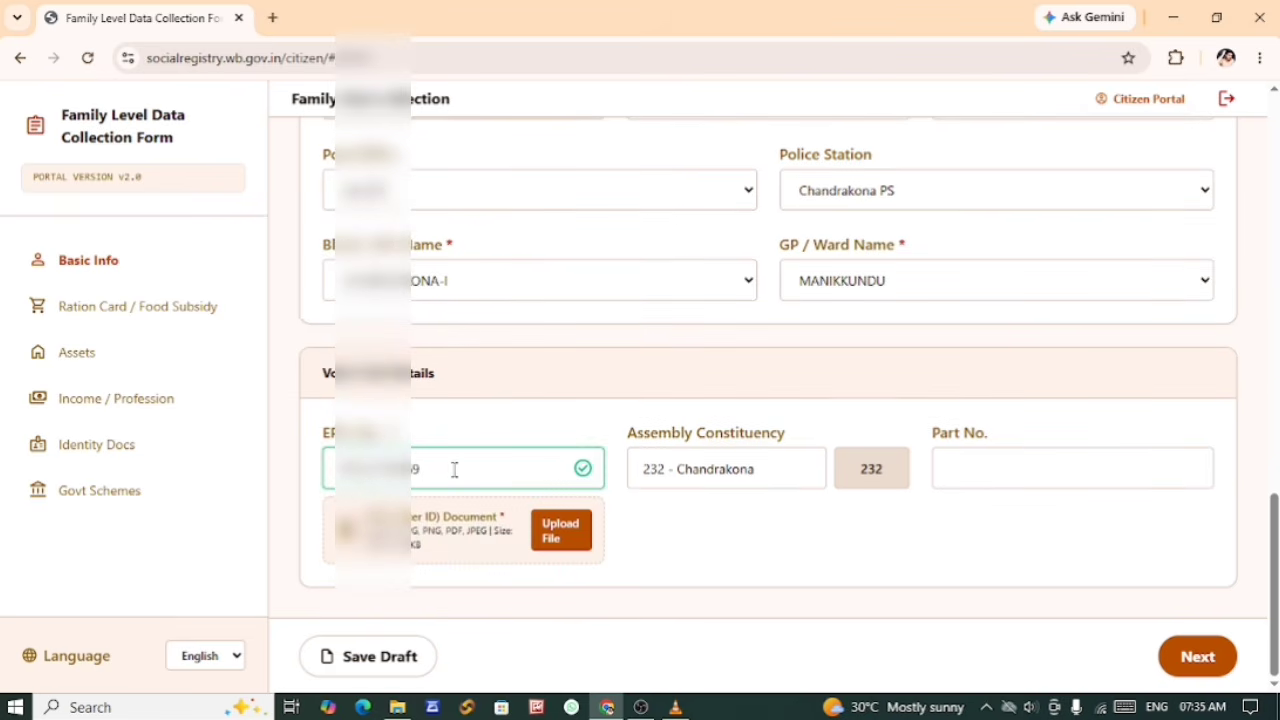
# Step: Upload the head of family's voter card file from the Downloads folder as the EPIC (Voter ID) Document
pyautogui.click(555, 537)
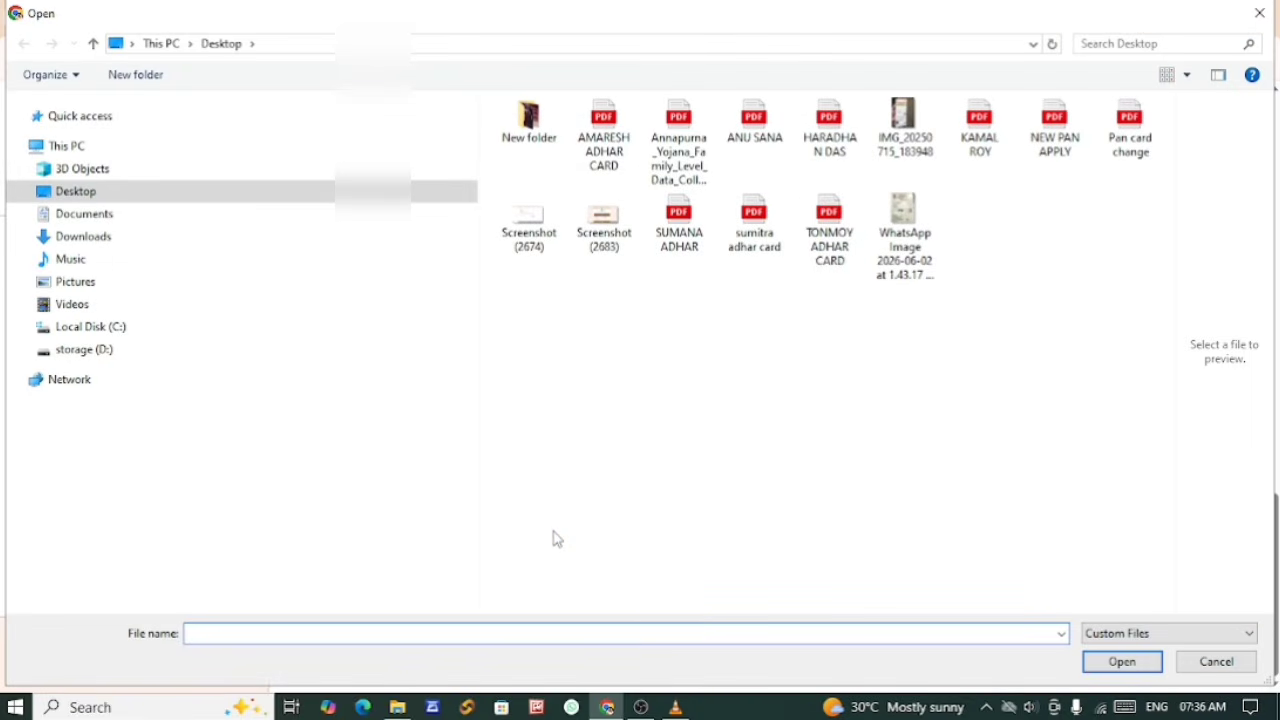
pyautogui.click(112, 240)
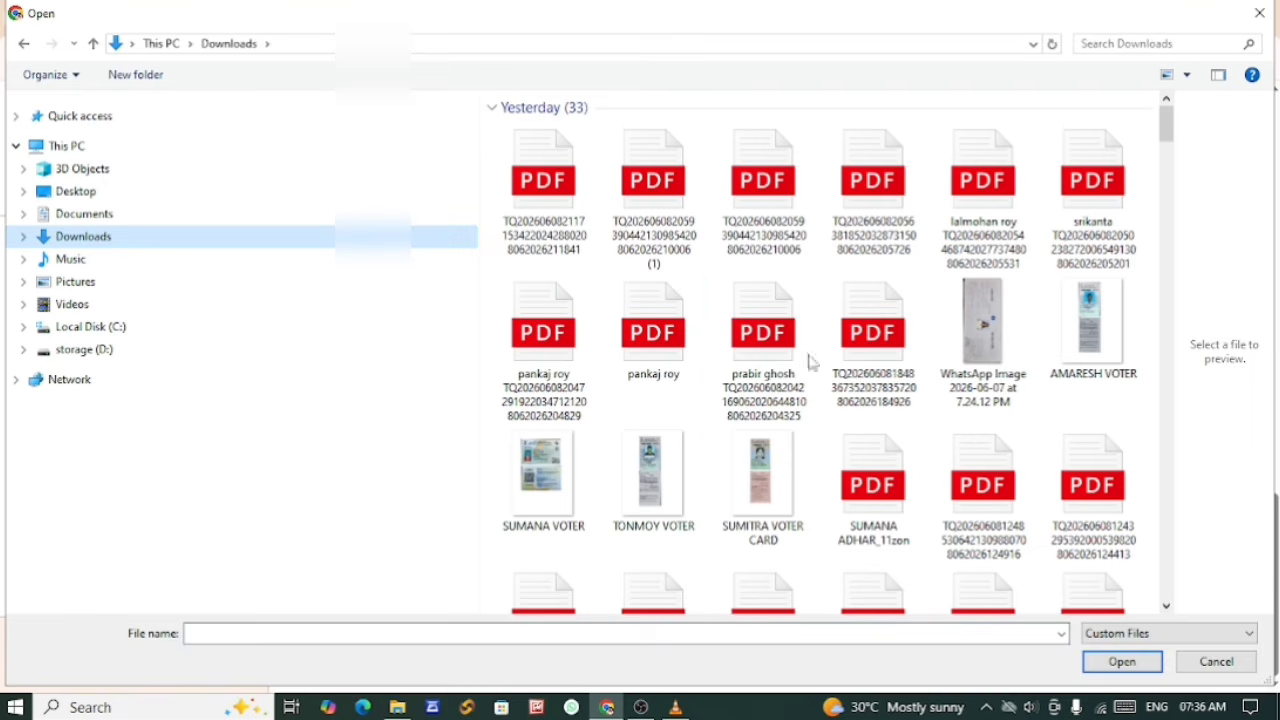
pyautogui.doubleClick(883, 395)
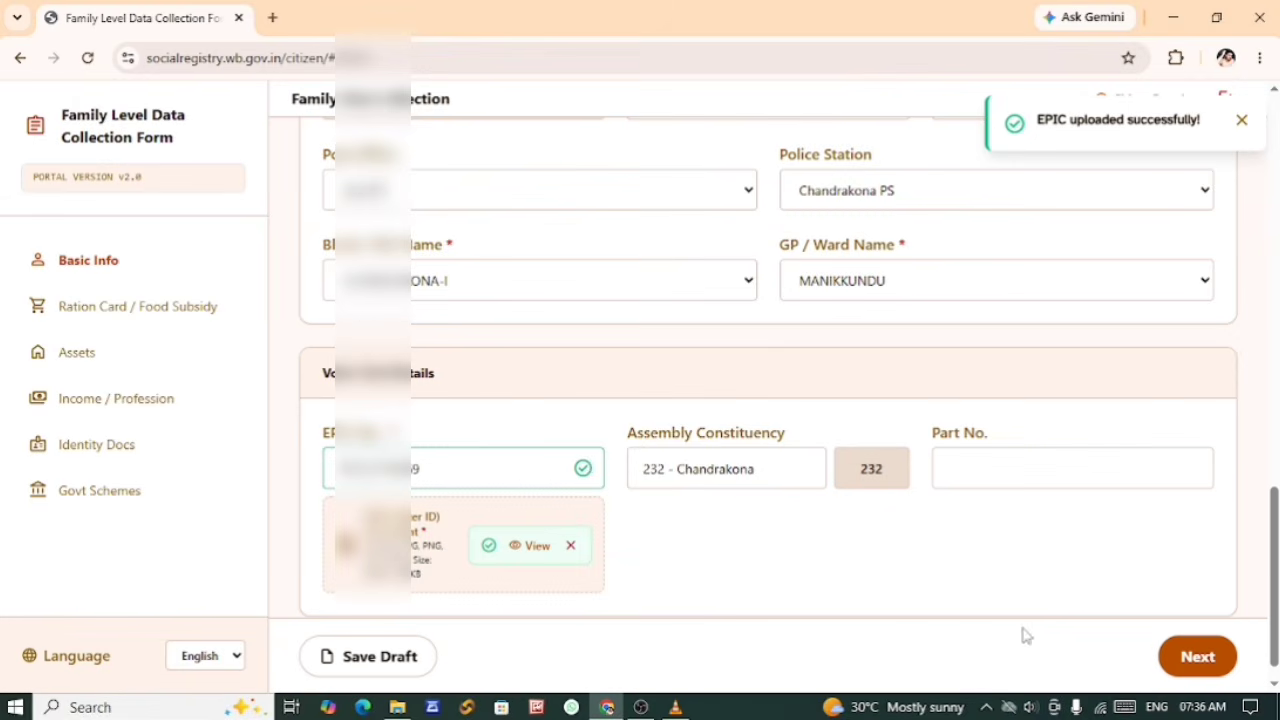
# Step: Check the remaining voter card fields, then save the Basic Info draft and continue to Ration Card / Food Subsidy
pyautogui.click(707, 470)
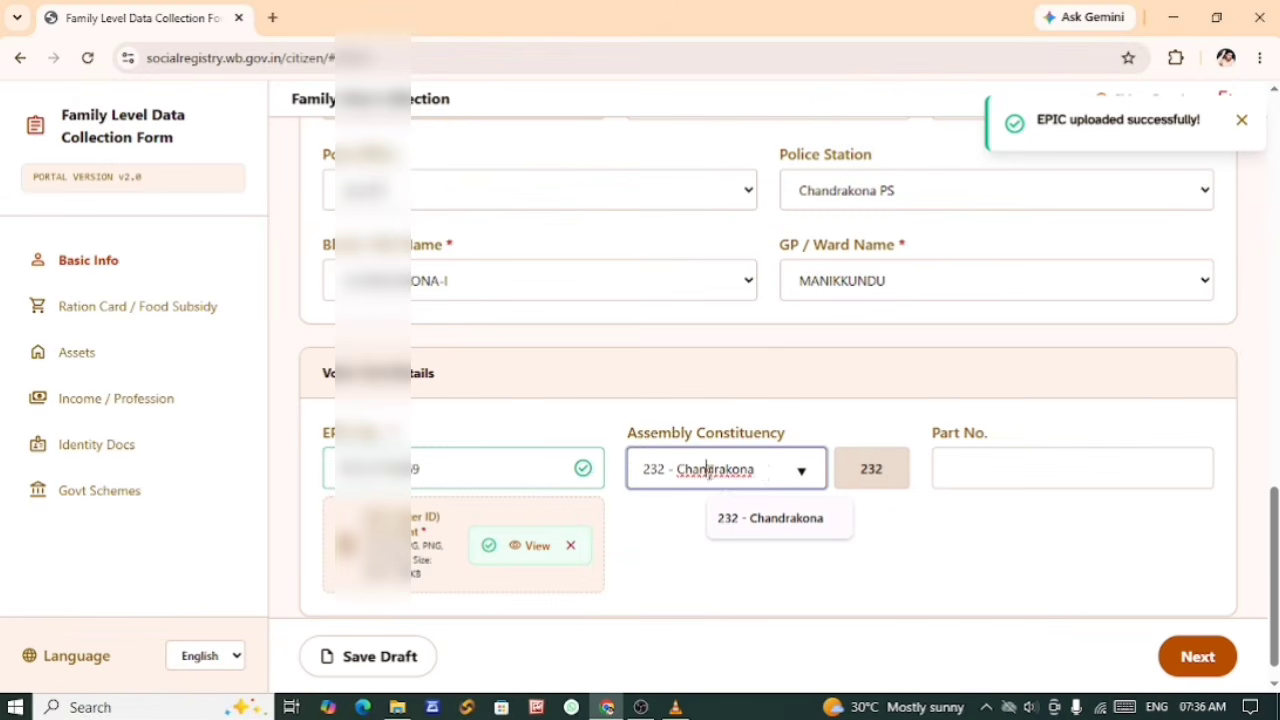
pyautogui.click(940, 480)
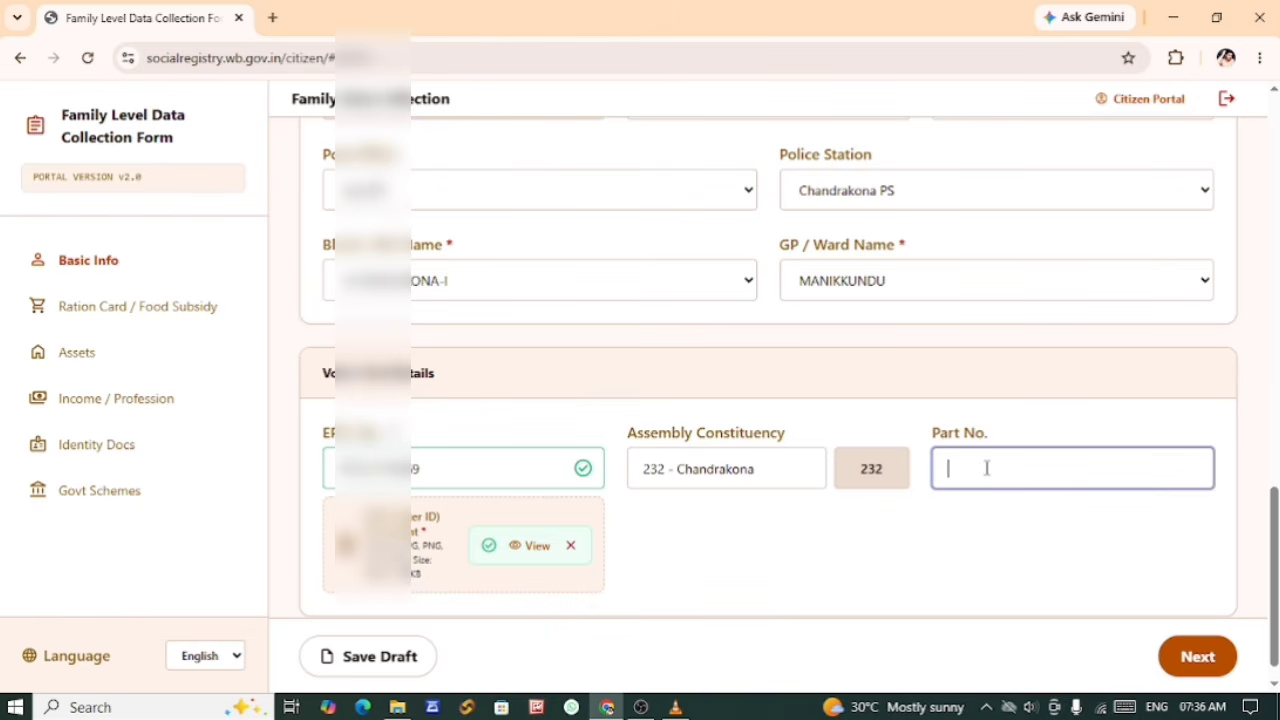
pyautogui.scroll(6, 986, 467)
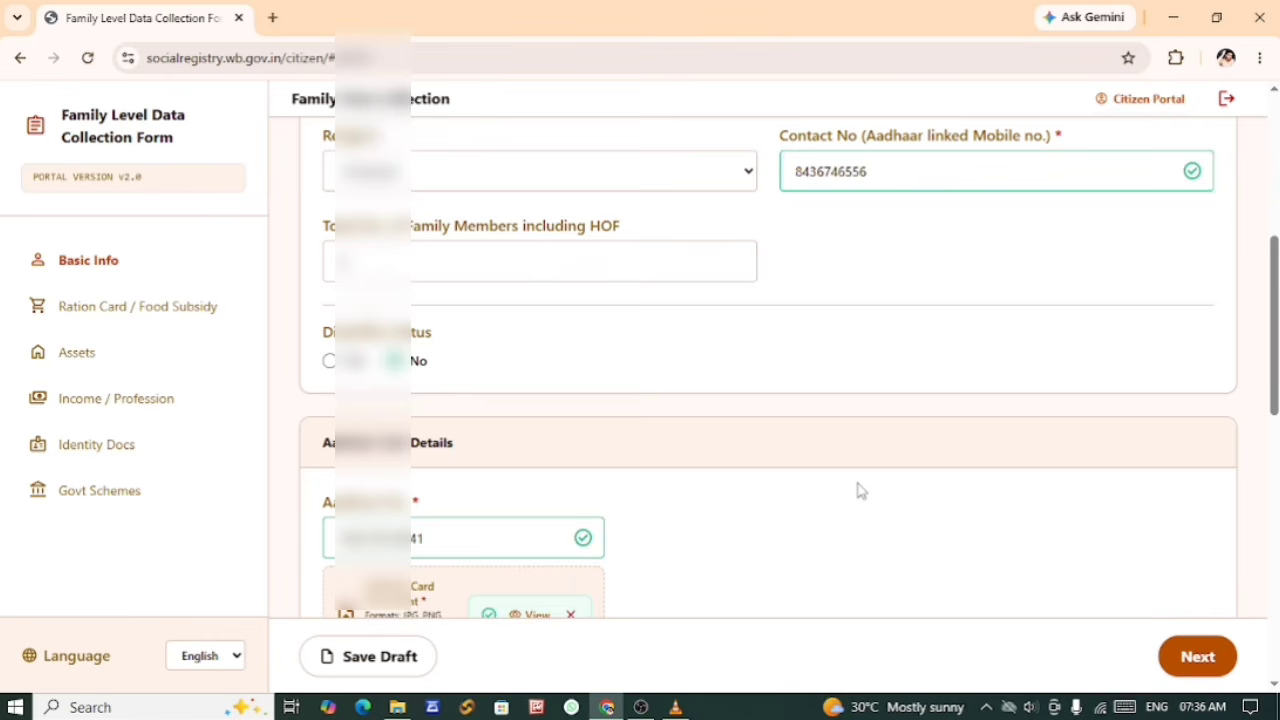
pyautogui.scroll(-6, 860, 490)
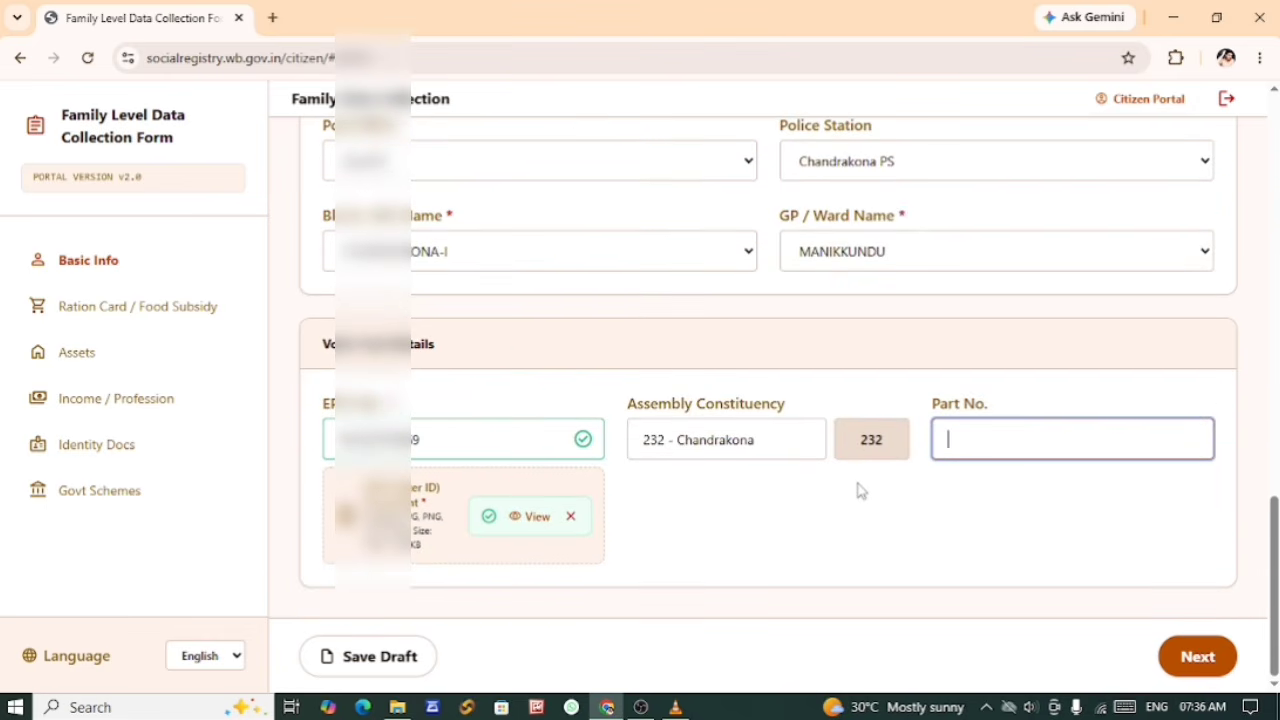
pyautogui.click(397, 668)
pyautogui.click(1195, 676)
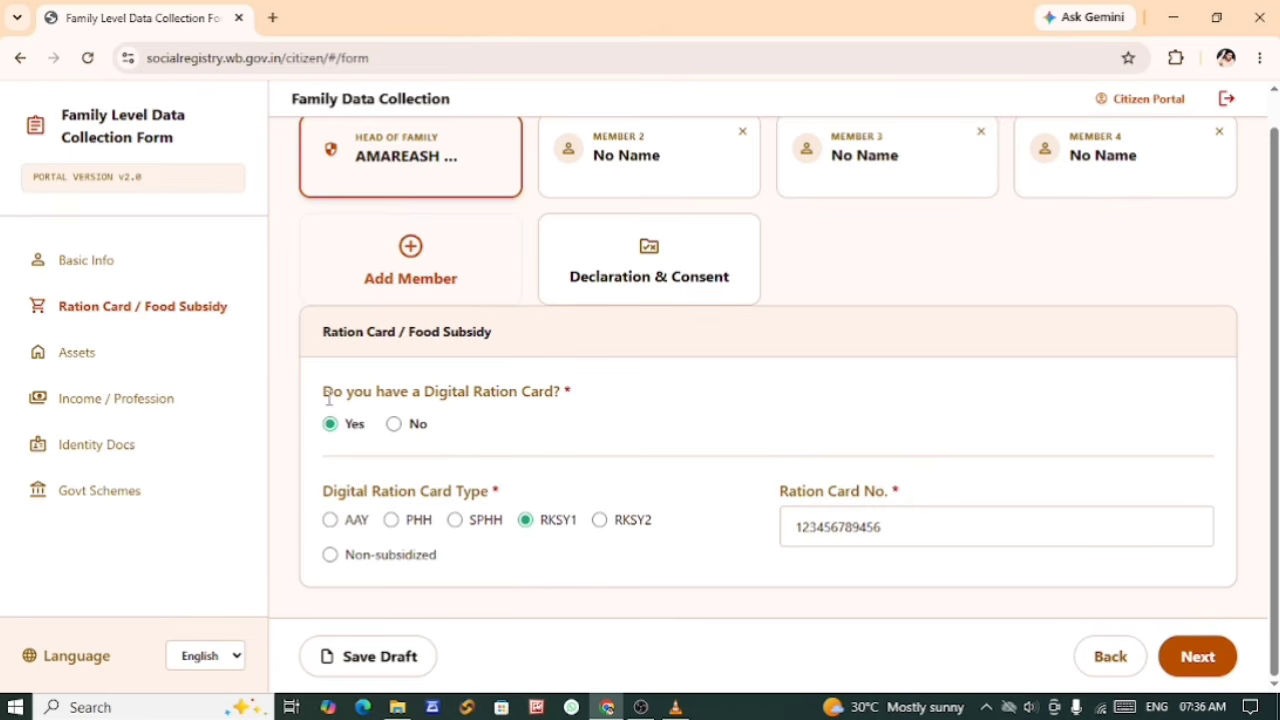
# Step: Replace the Ration Card No. with the head of family's actual ration card number
pyautogui.moveTo(334, 395); pyautogui.dragTo(515, 395)
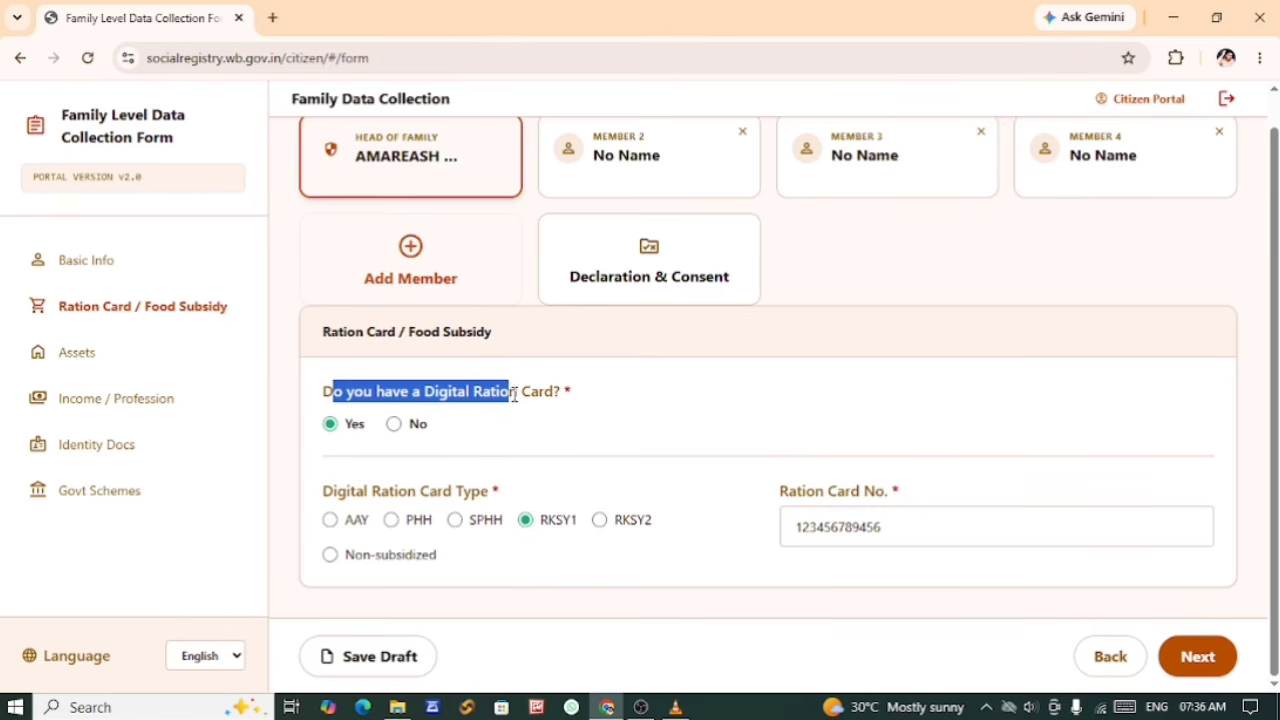
pyautogui.click(539, 444)
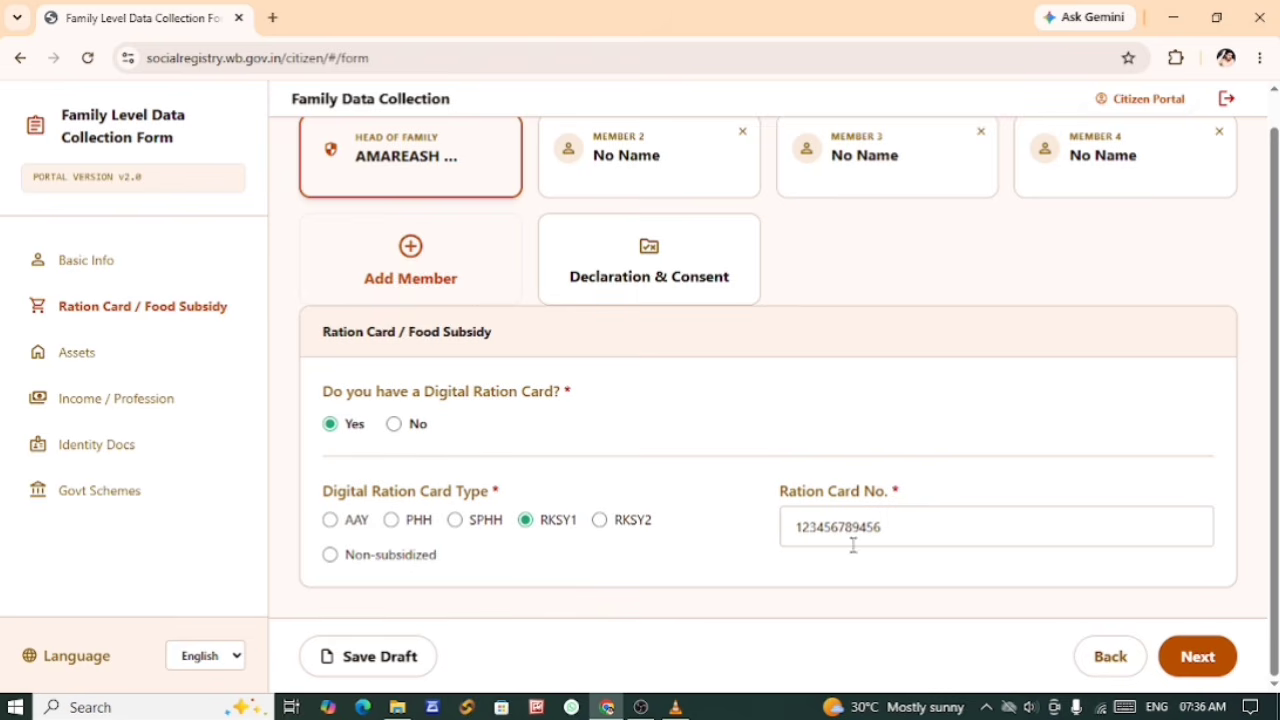
pyautogui.moveTo(791, 498); pyautogui.dragTo(904, 490)
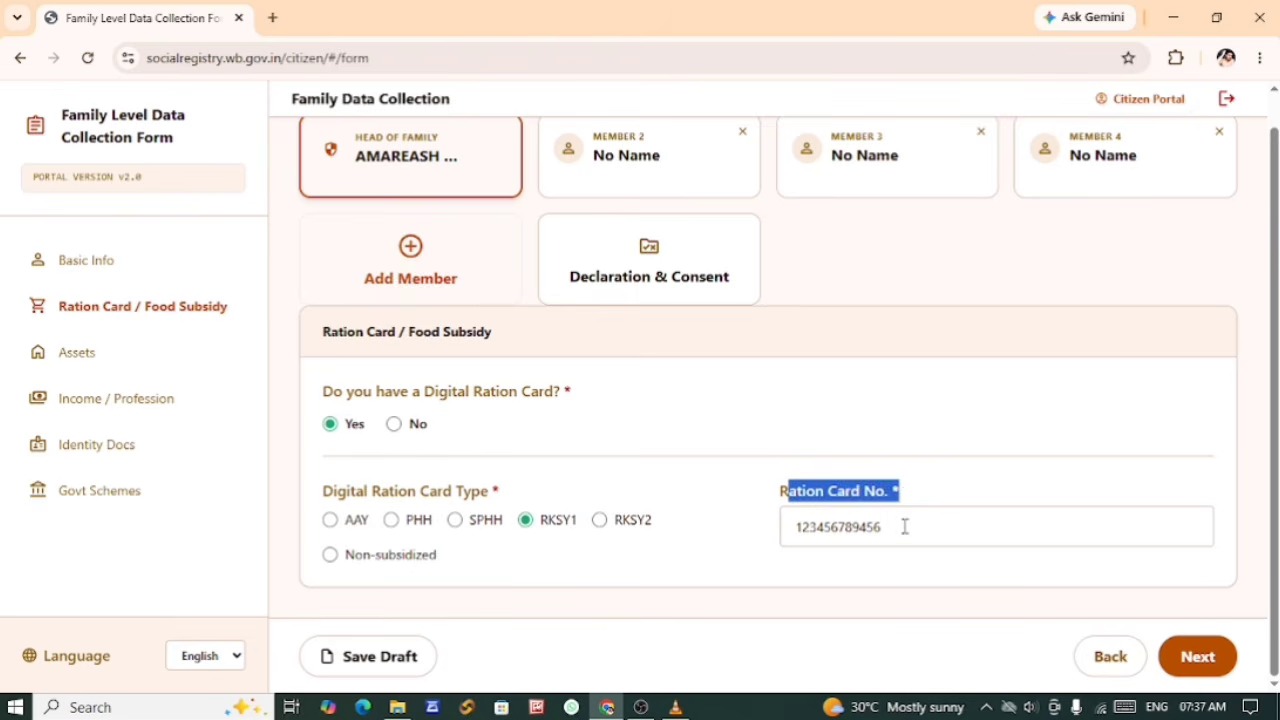
pyautogui.click(904, 526)
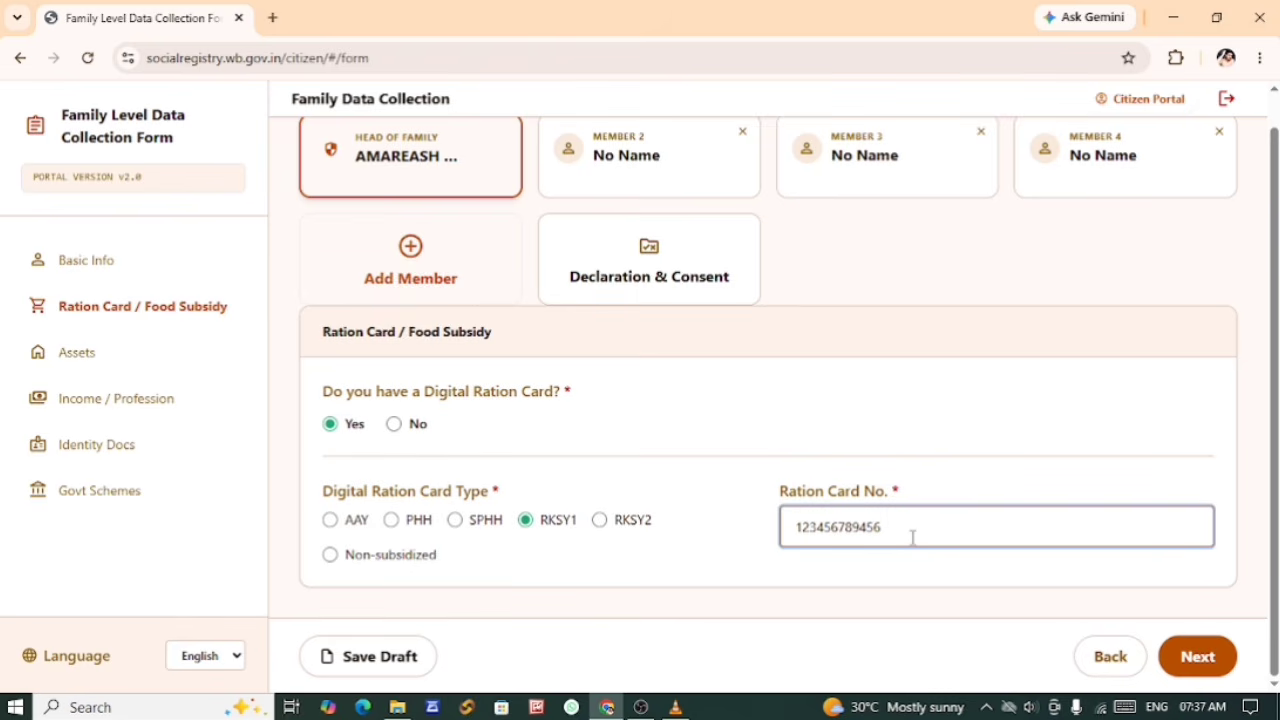
pyautogui.hotkey('ctrl', 'a')
pyautogui.press('BackSpace')
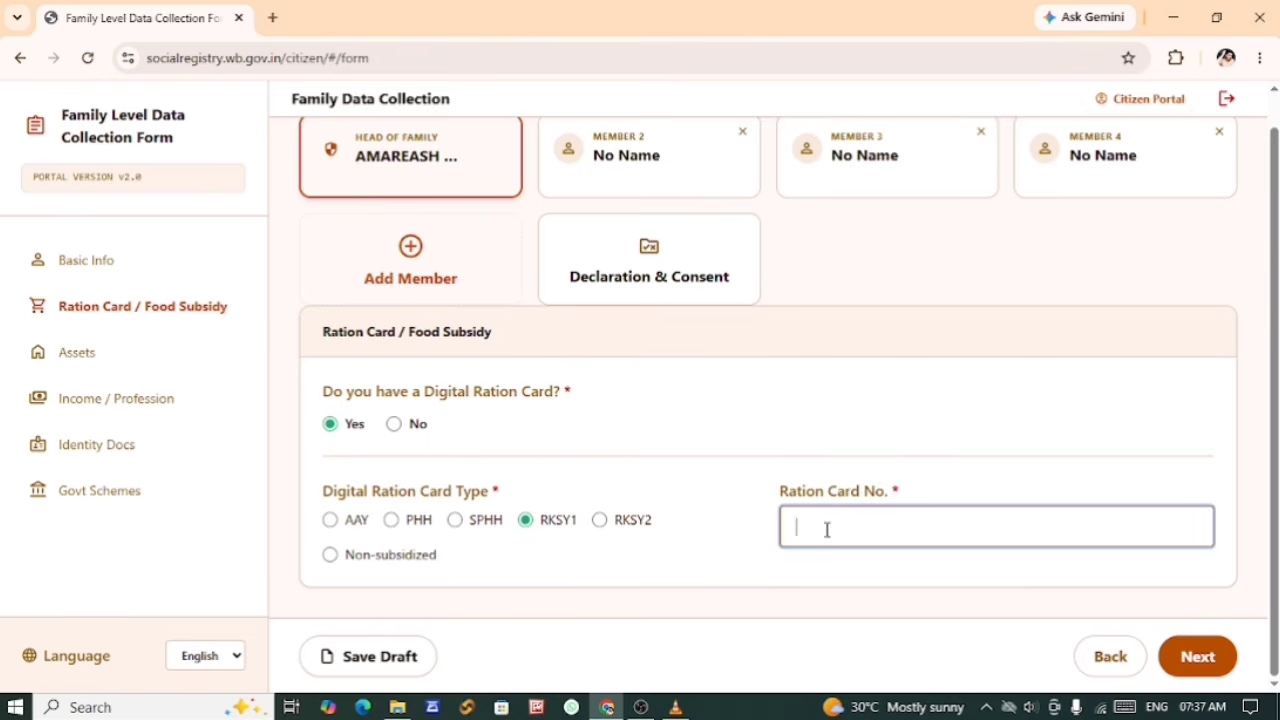
pyautogui.hotkey('ctrl', 'v')
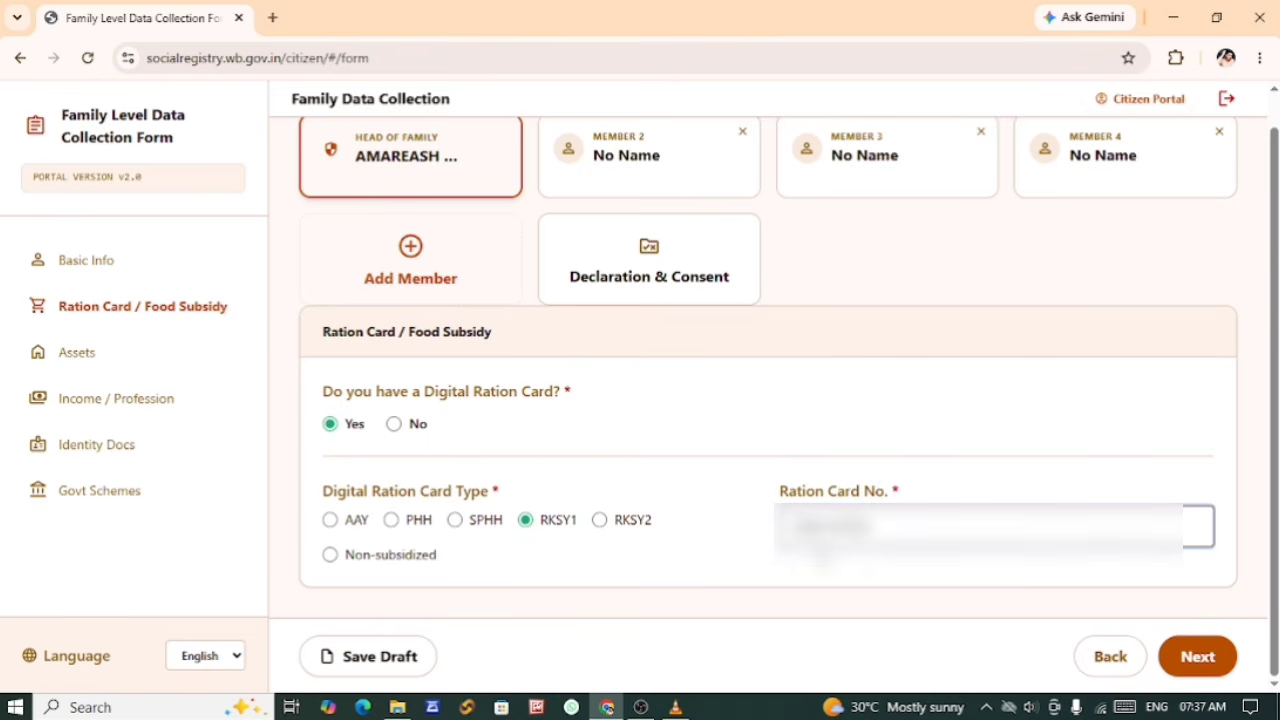
pyautogui.click(878, 563)
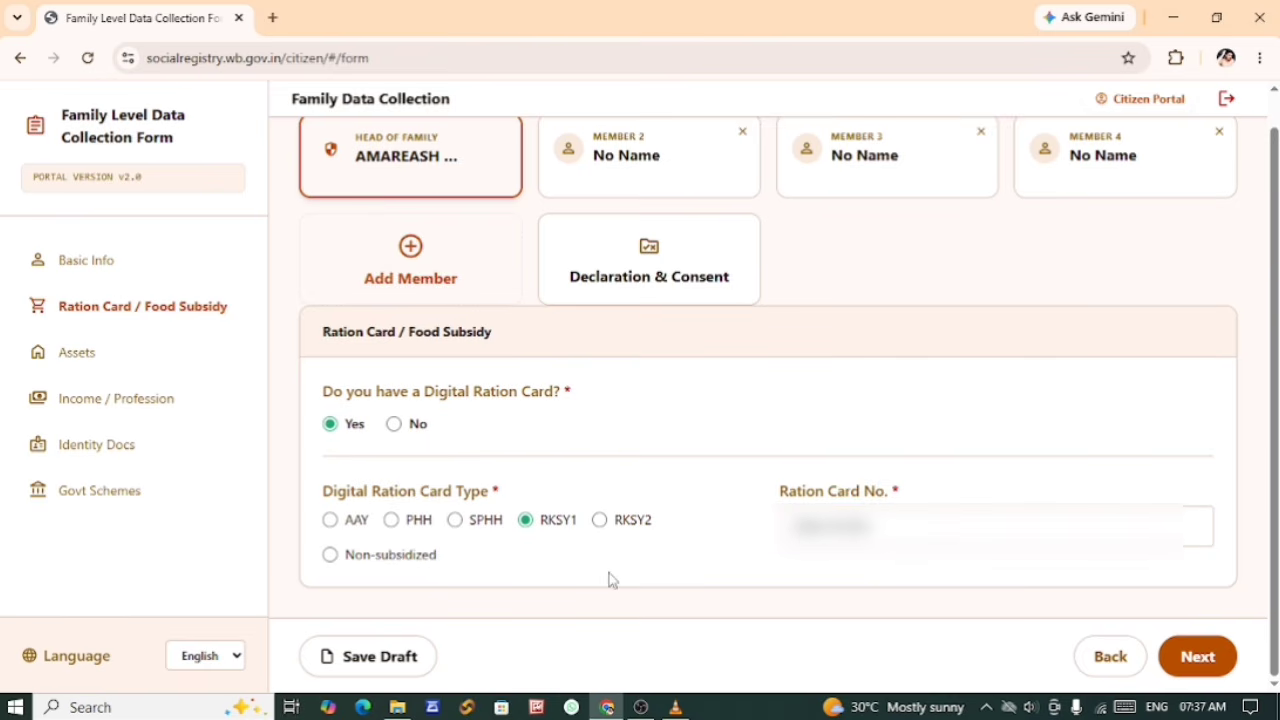
# Step: Save the ration card details as a draft and continue to the Assets section
pyautogui.click(377, 668)
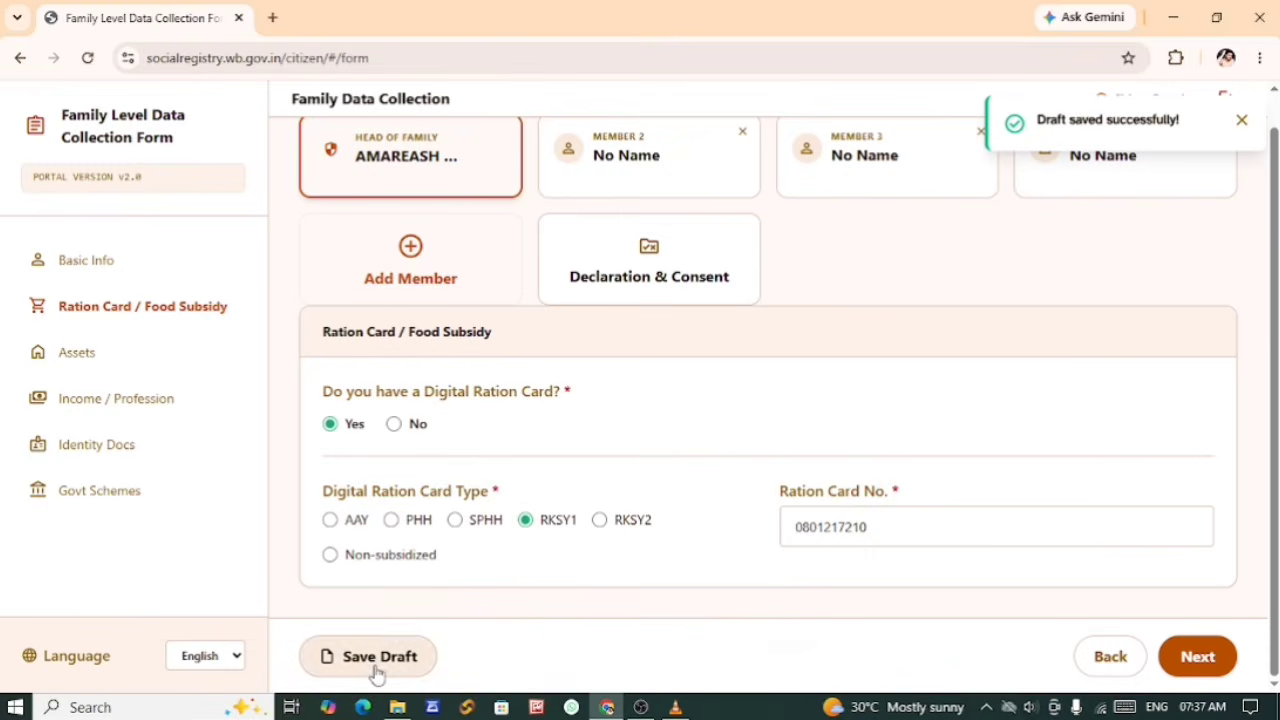
pyautogui.click(1200, 658)
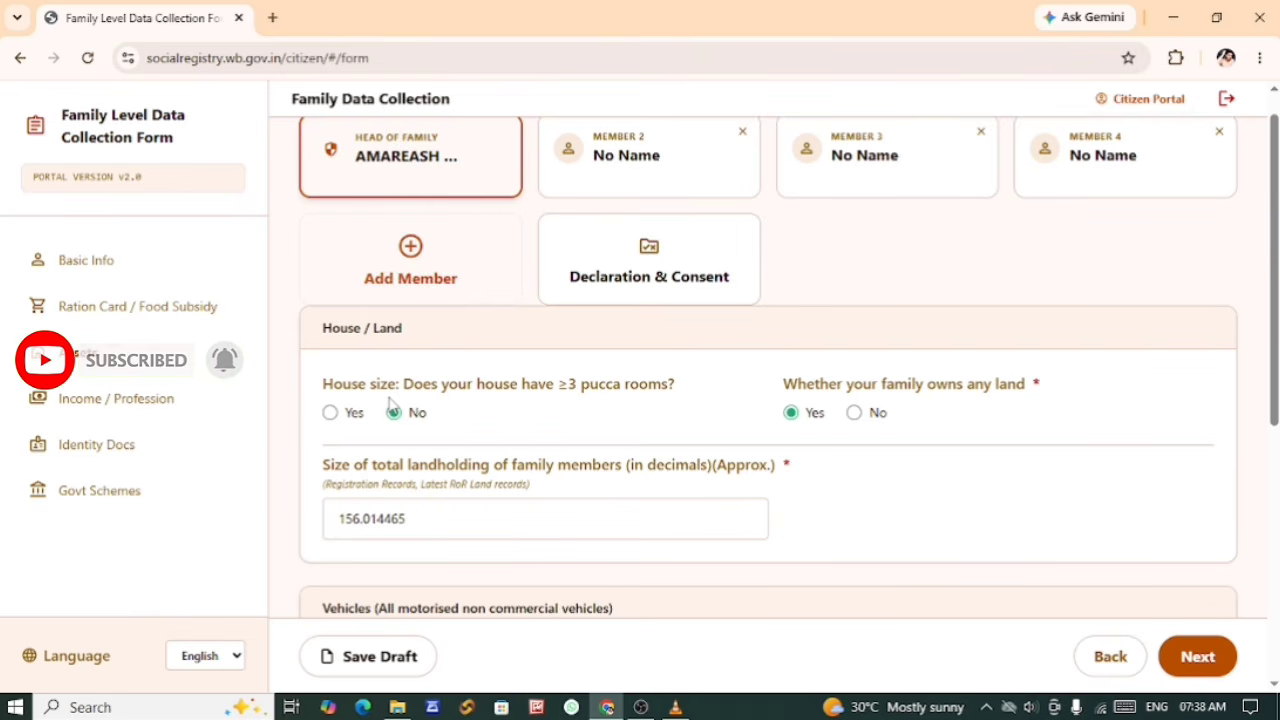
# Step: Answer Yes to the house having ≥3 pucca rooms and Yes to the family owning any land
pyautogui.click(331, 414)
pyautogui.click(394, 414)
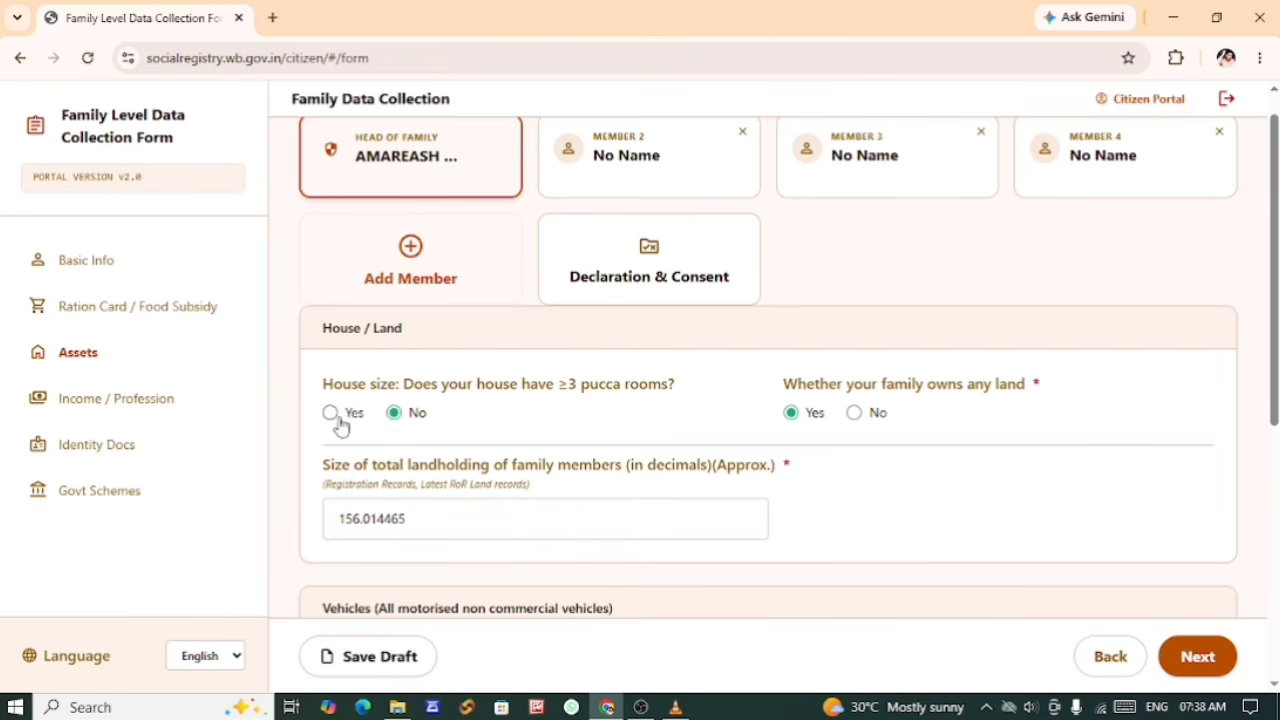
pyautogui.click(330, 413)
pyautogui.click(855, 413)
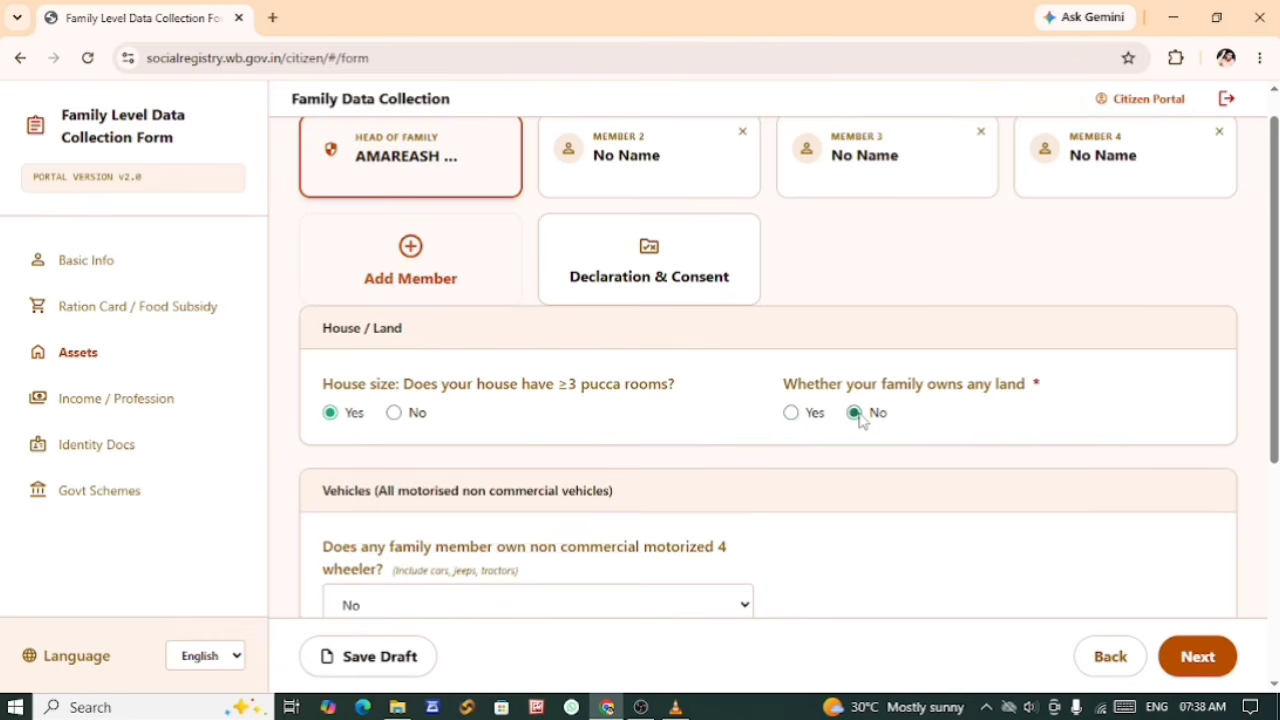
pyautogui.click(791, 414)
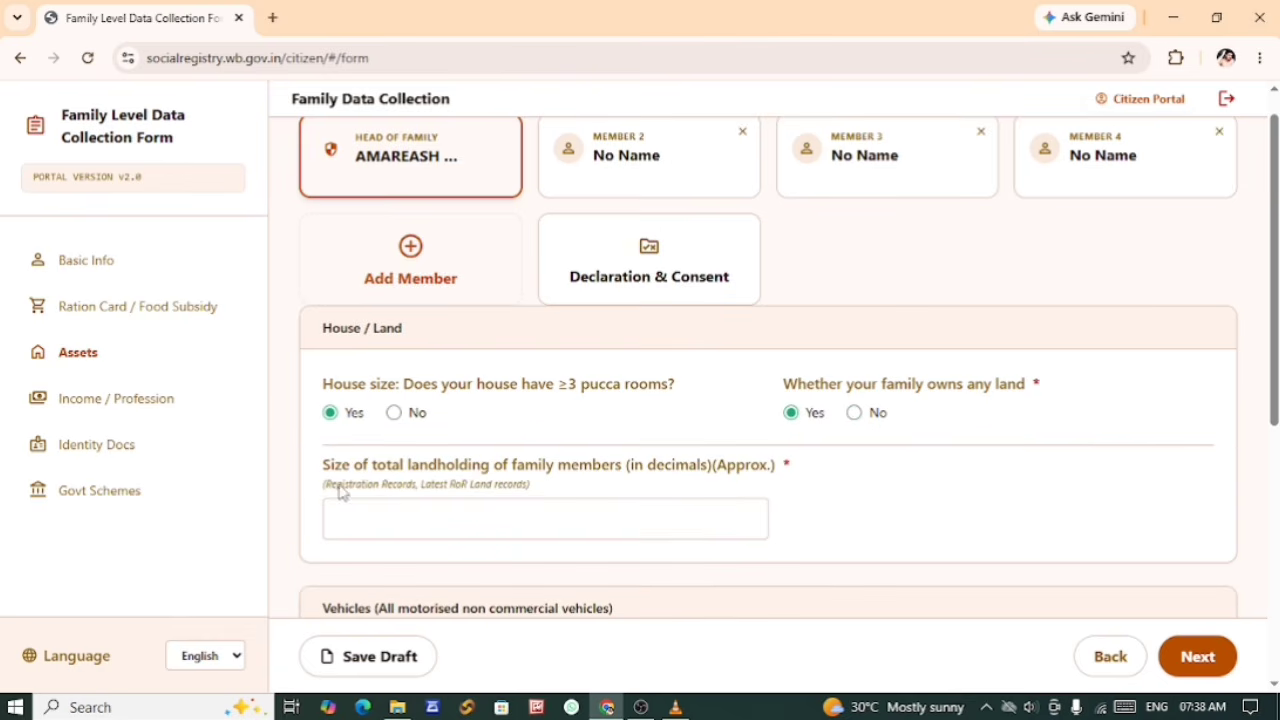
# Step: Review the total landholding size question, given in decimals, and activate its entry field
pyautogui.moveTo(331, 465); pyautogui.dragTo(627, 490)
pyautogui.click(655, 483)
pyautogui.click(425, 528)
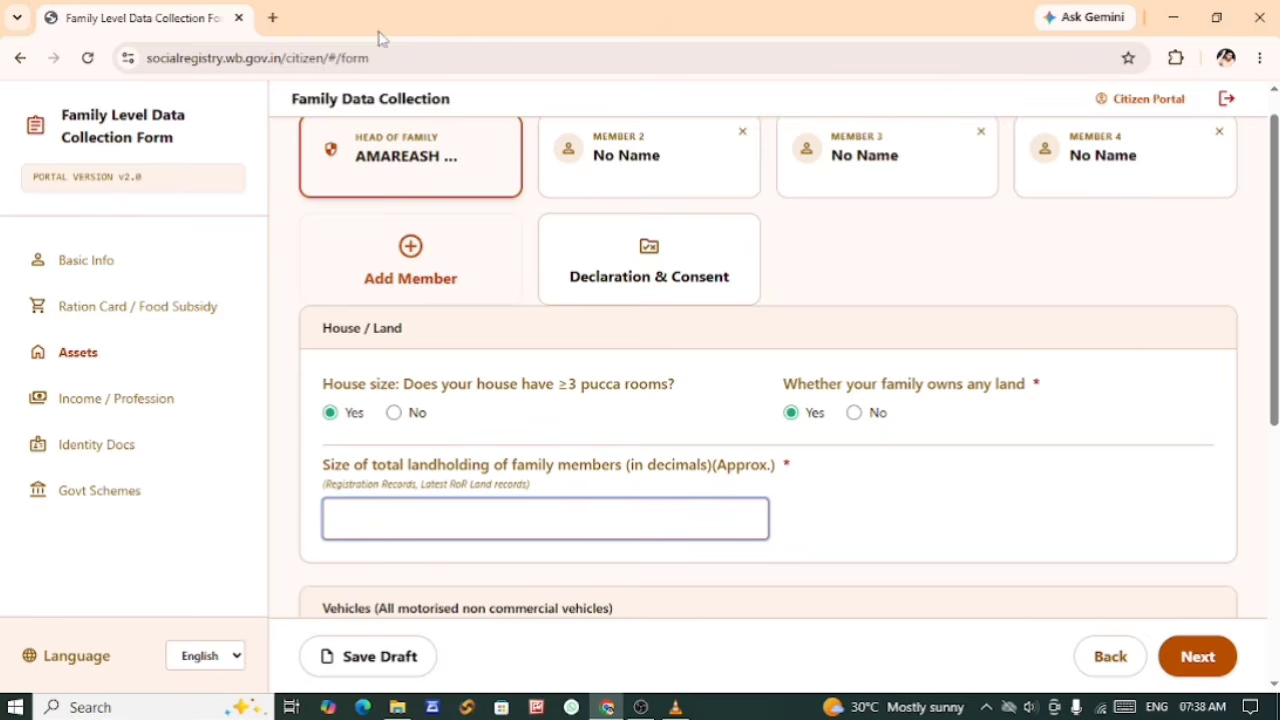
# Step: Open a separate maximized Chrome window, search Google for "acre to decimal" and open the MagicBricks Acre to Decimal converter
pyautogui.moveTo(378, 18); pyautogui.dragTo(659, 254)
pyautogui.doubleClick(238, 186)
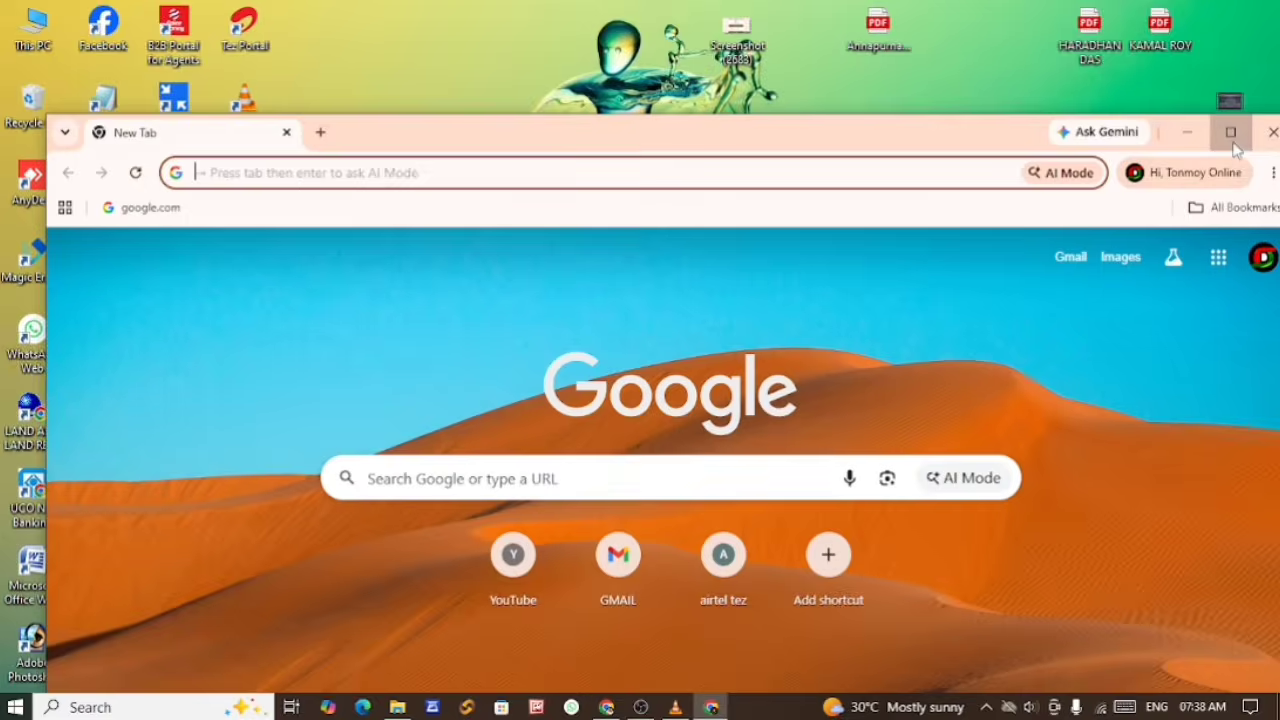
pyautogui.click(1229, 131)
pyautogui.click(397, 357)
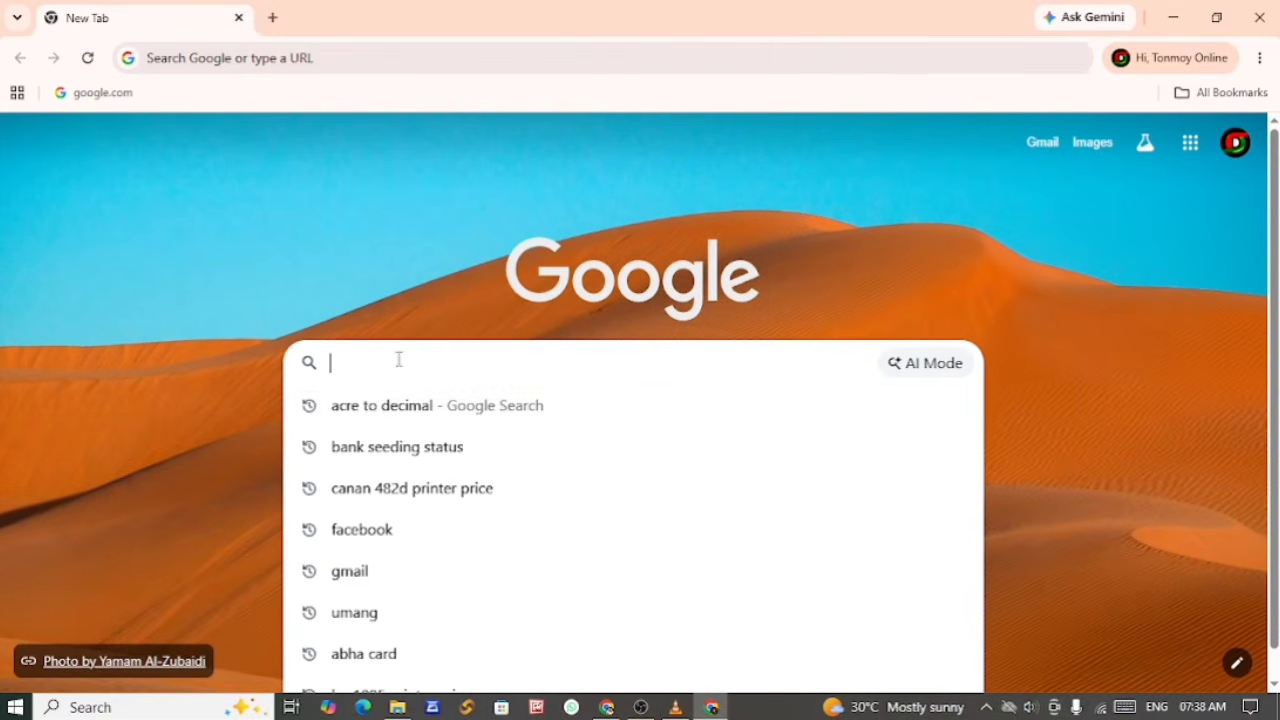
pyautogui.click(380, 410)
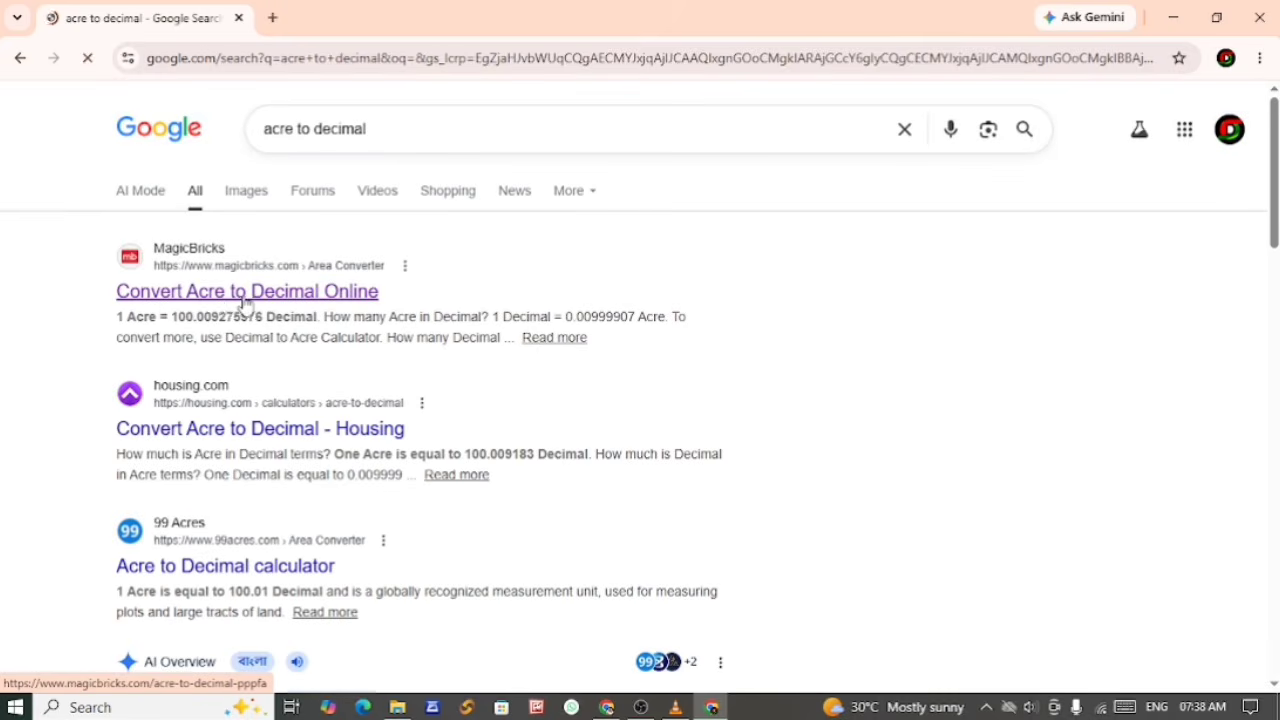
pyautogui.click(222, 303)
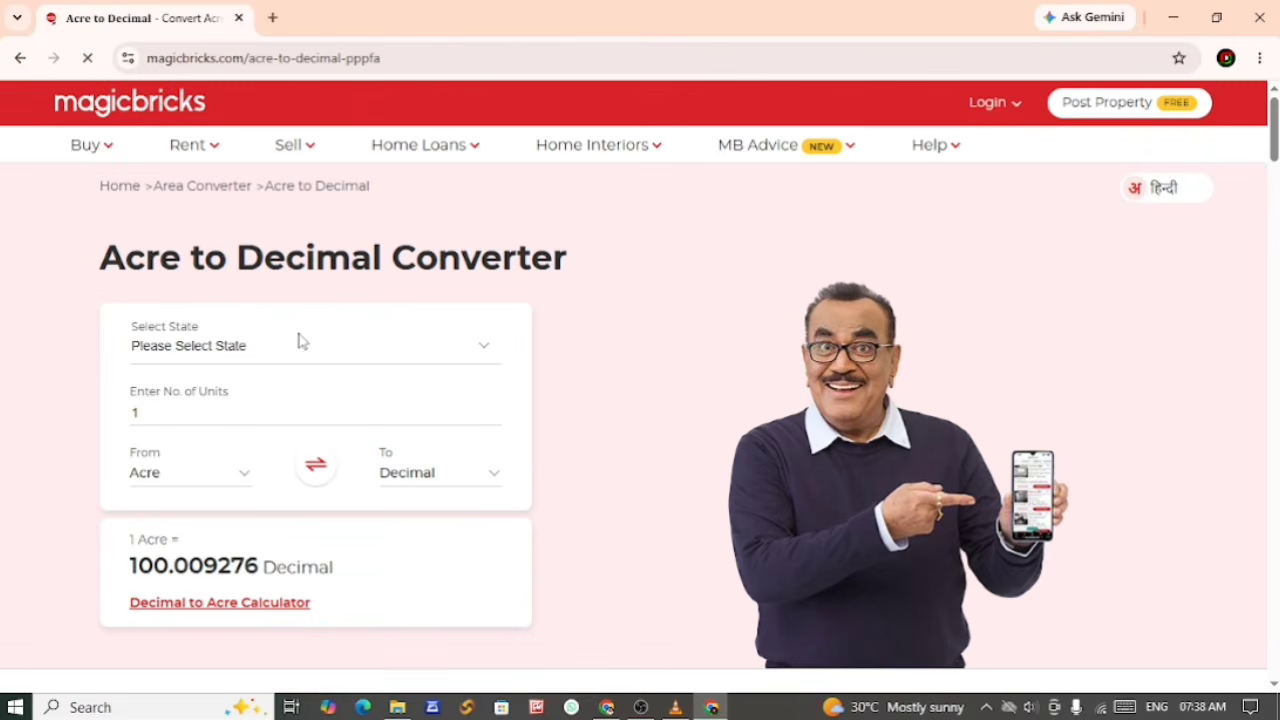
# Step: Set the number of units in the Acre to Decimal Converter to 1.56 acres
pyautogui.click(163, 413)
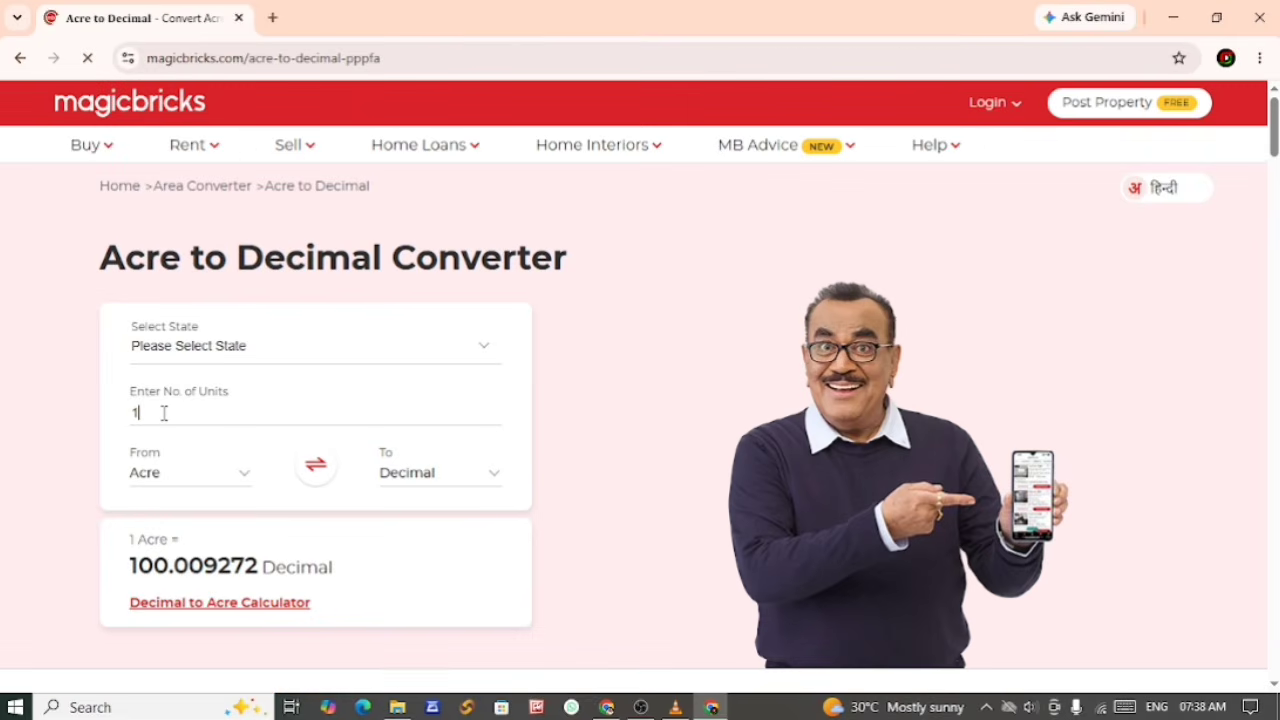
pyautogui.press('BackSpace')
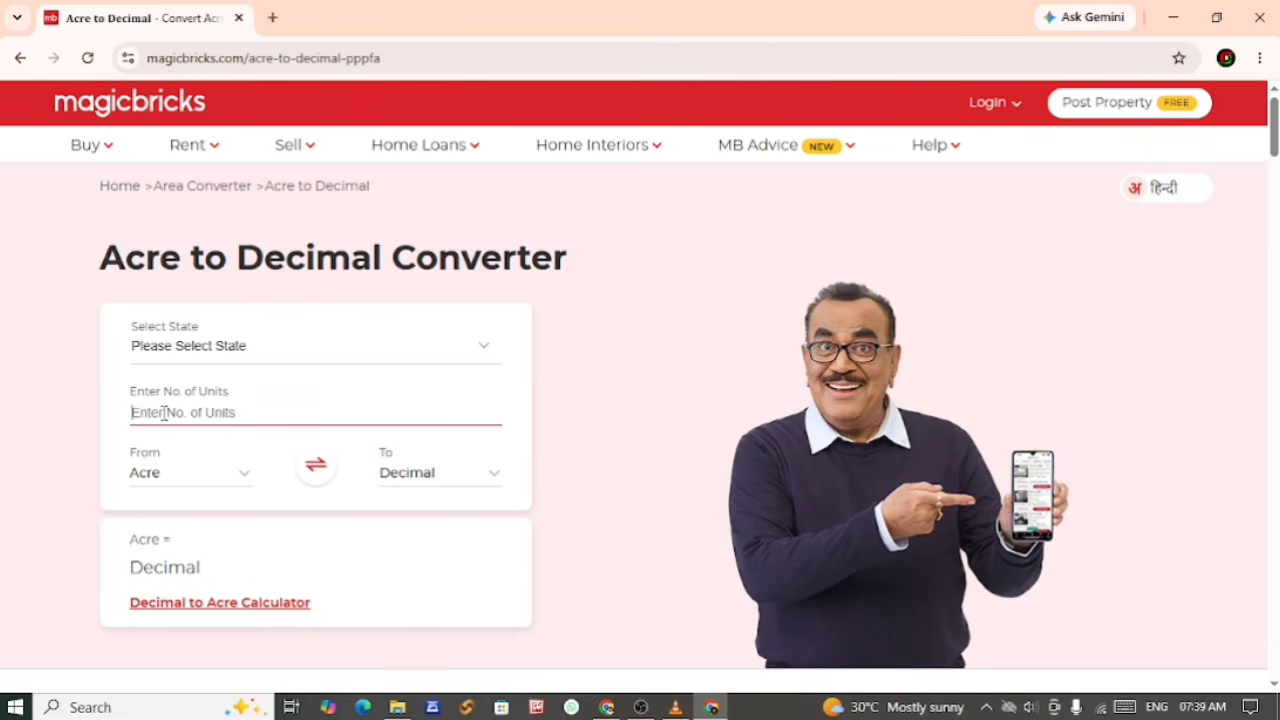
pyautogui.write('1.56')
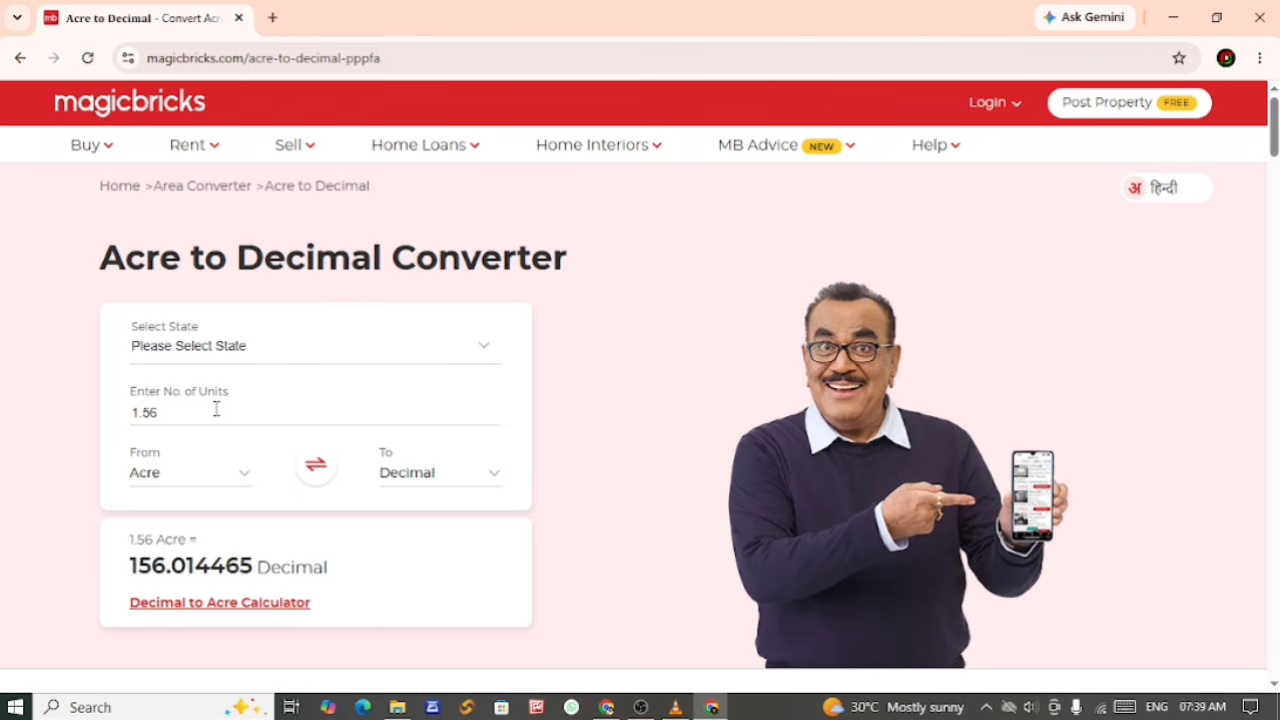
# Step: Copy the converted decimal value and paste it into the total landholding size field of the Family Data Collection form
pyautogui.moveTo(125, 568); pyautogui.dragTo(251, 570)
pyautogui.rightClick(251, 570)
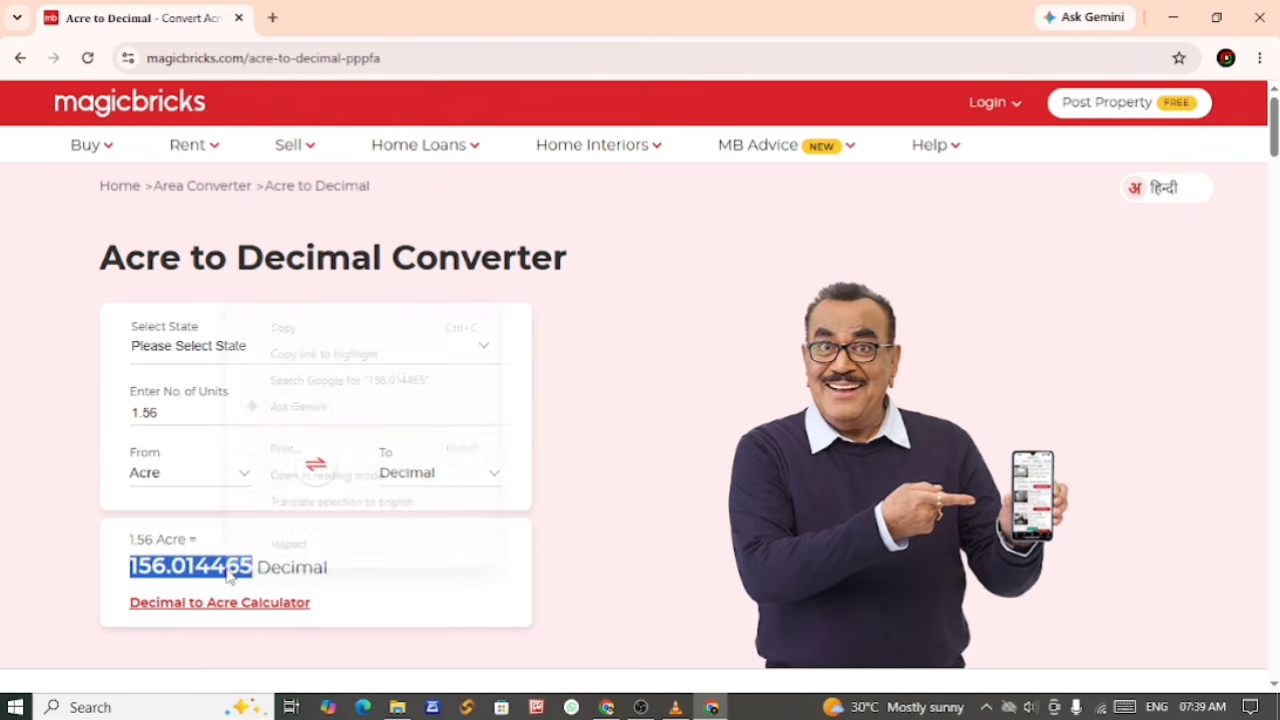
pyautogui.click(286, 330)
pyautogui.hotkey('alt', 'Tab')
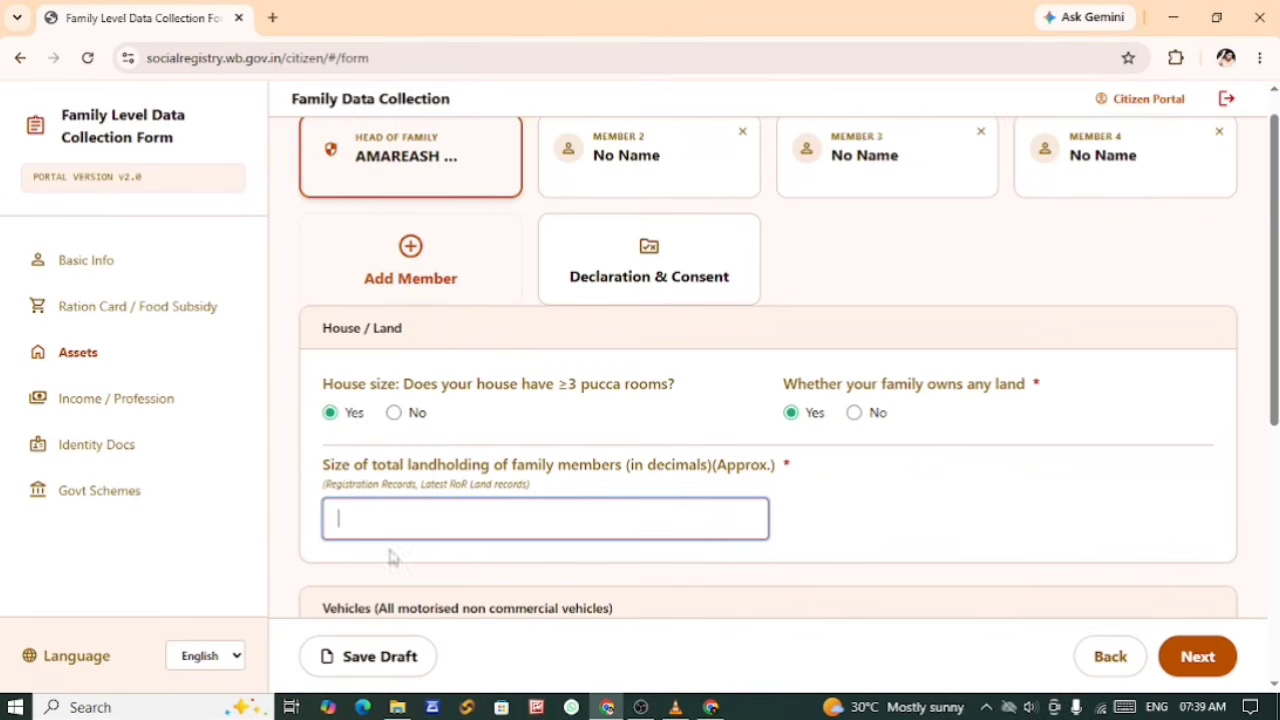
pyautogui.rightClick(350, 517)
pyautogui.click(378, 299)
# Step: Try answering Yes to owning a non commercial motorized 4 wheeler and set the answer back to No
pyautogui.scroll(-3, 814, 577)
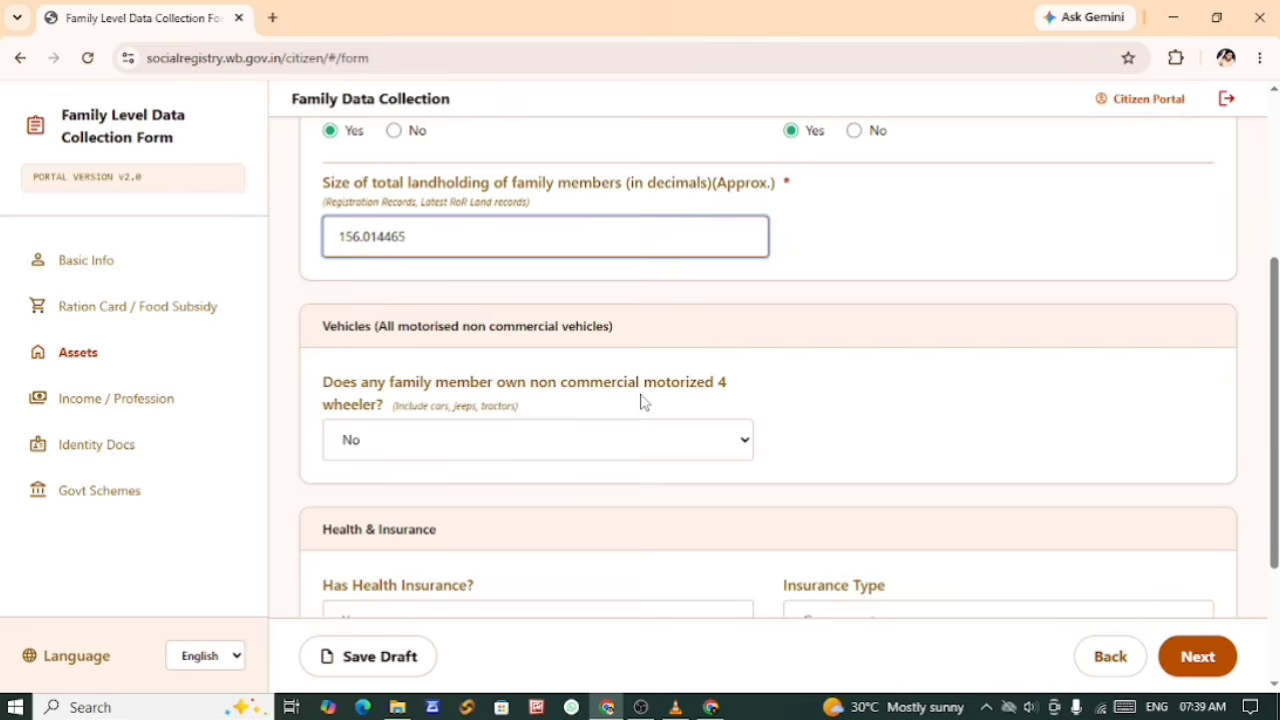
pyautogui.click(400, 448)
pyautogui.click(856, 456)
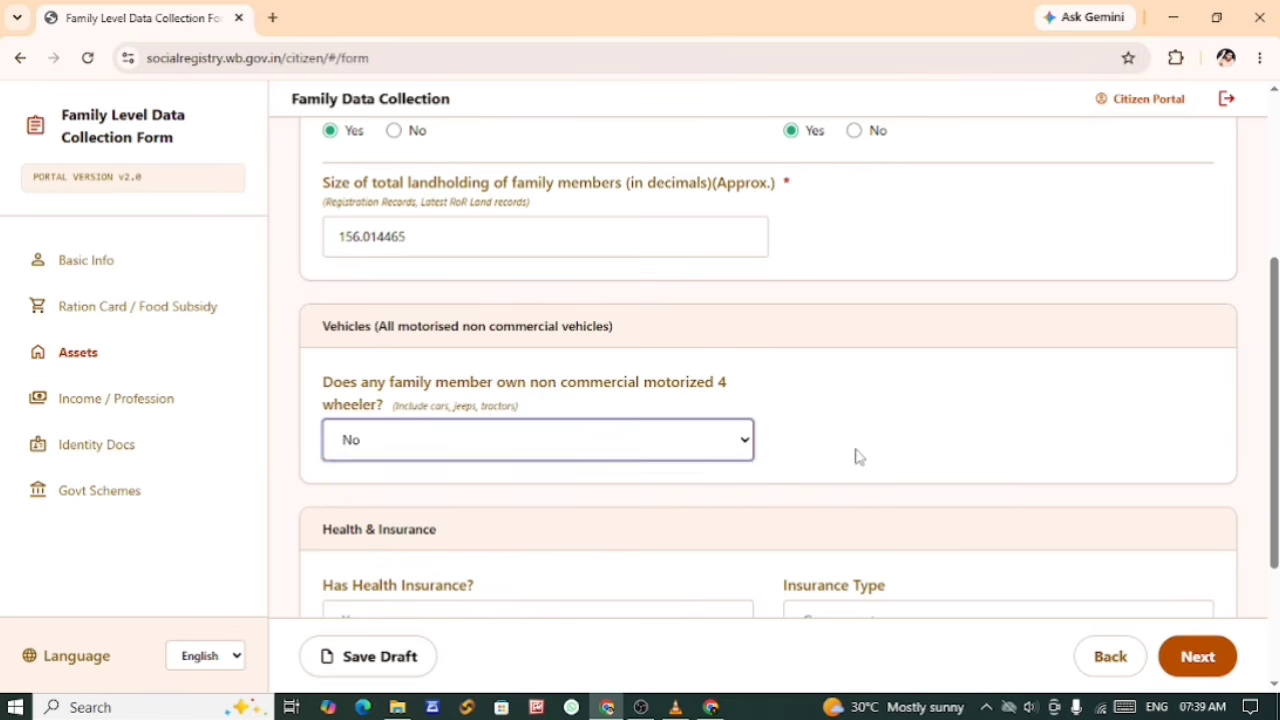
pyautogui.click(363, 455)
pyautogui.click(375, 504)
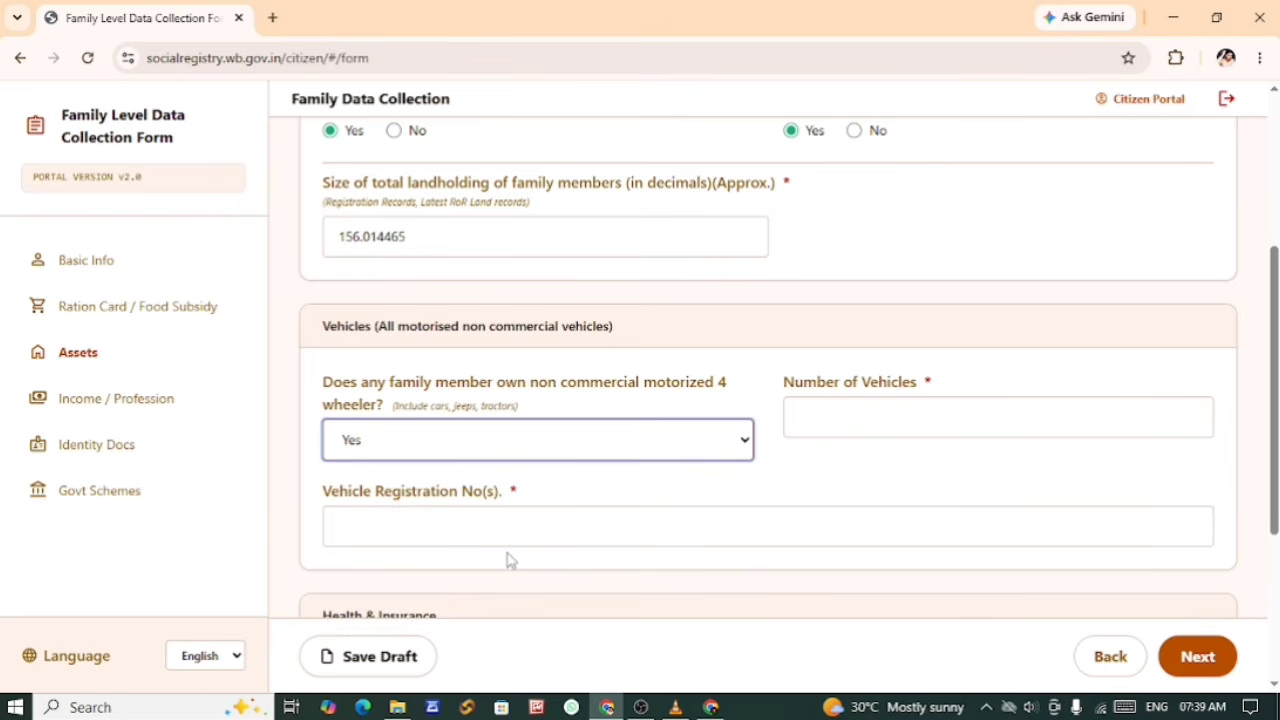
pyautogui.click(374, 449)
pyautogui.click(378, 476)
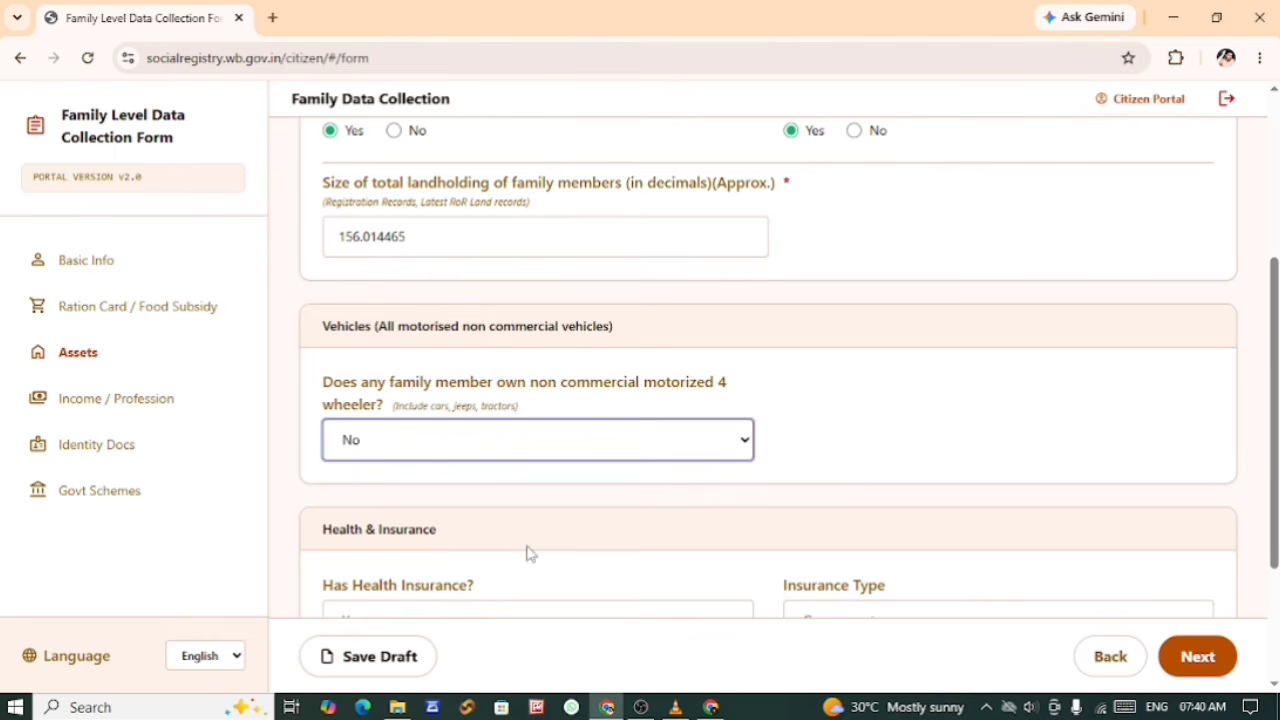
# Step: Set Has Health Insurance to Yes and the Insurance Type to Government
pyautogui.scroll(-2, 540, 545)
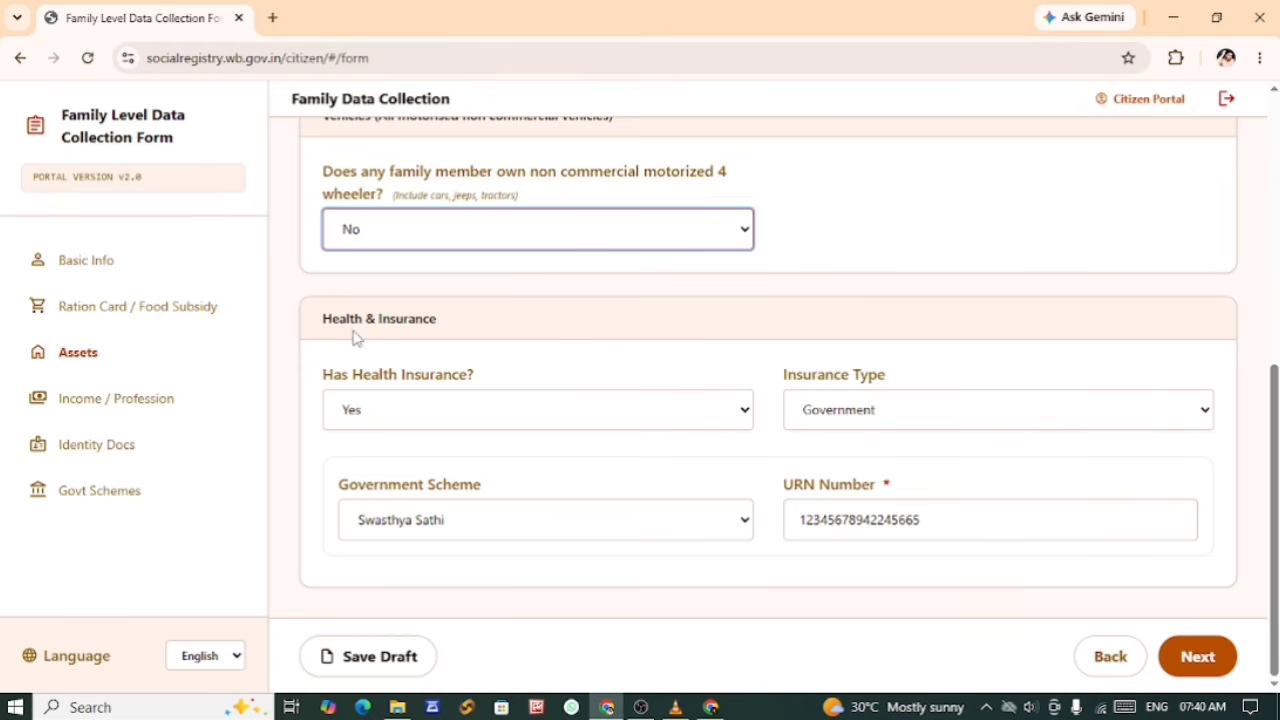
pyautogui.click(410, 424)
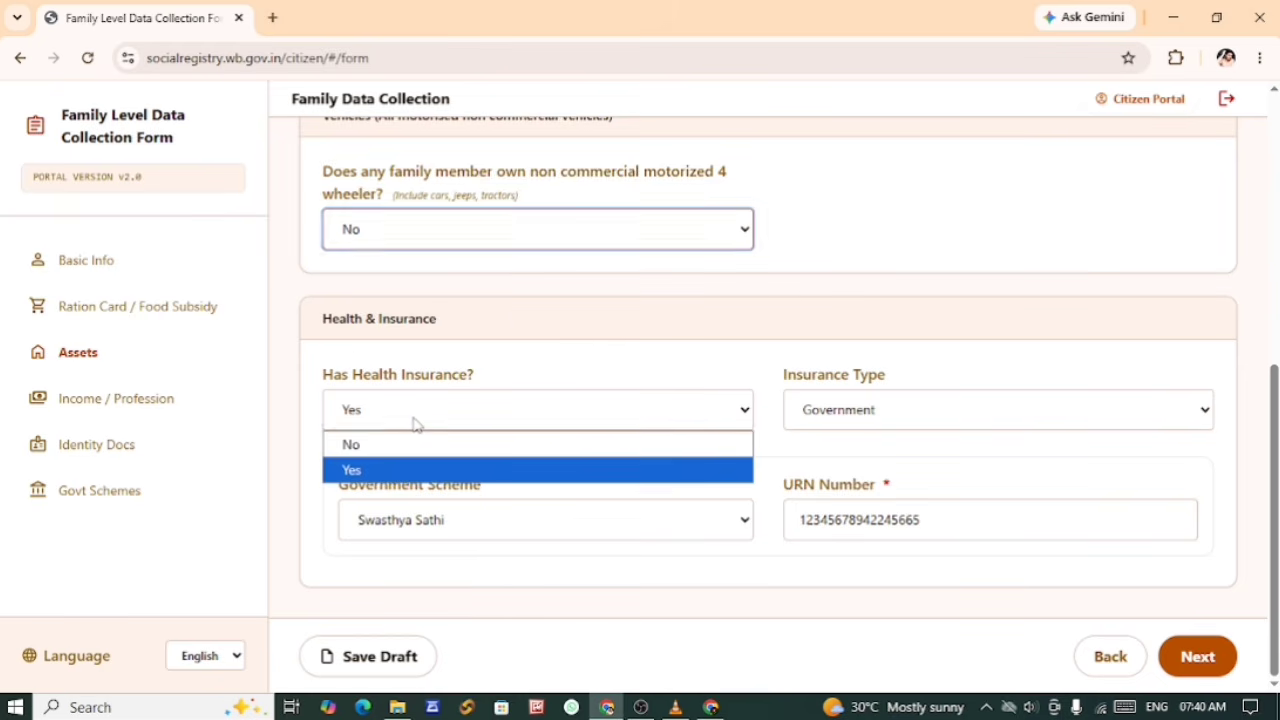
pyautogui.click(380, 472)
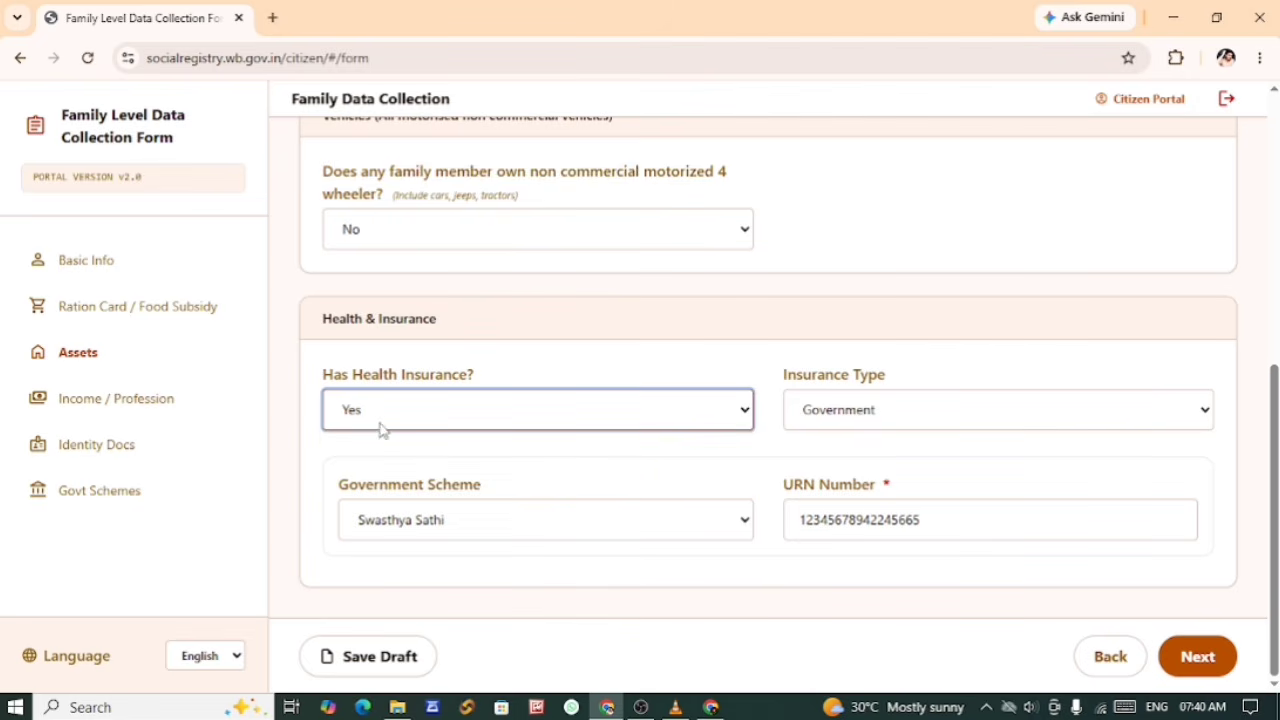
pyautogui.click(380, 416)
pyautogui.click(387, 477)
pyautogui.click(848, 415)
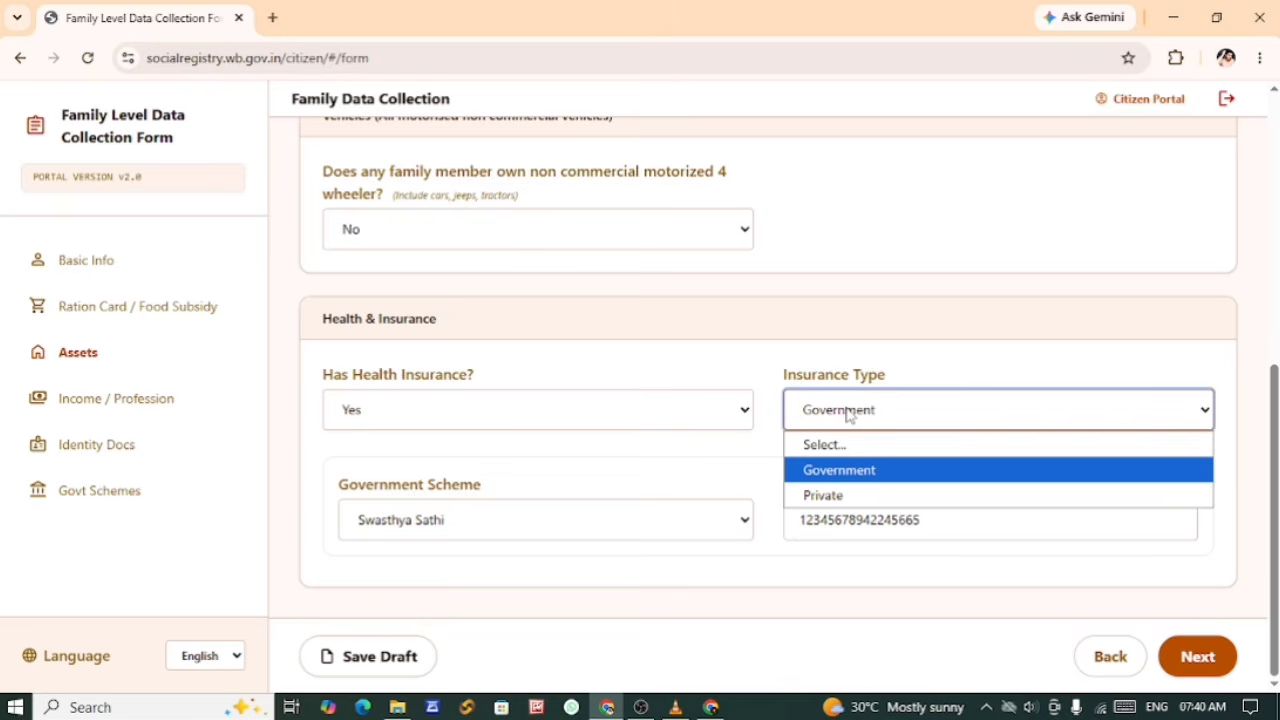
pyautogui.click(830, 479)
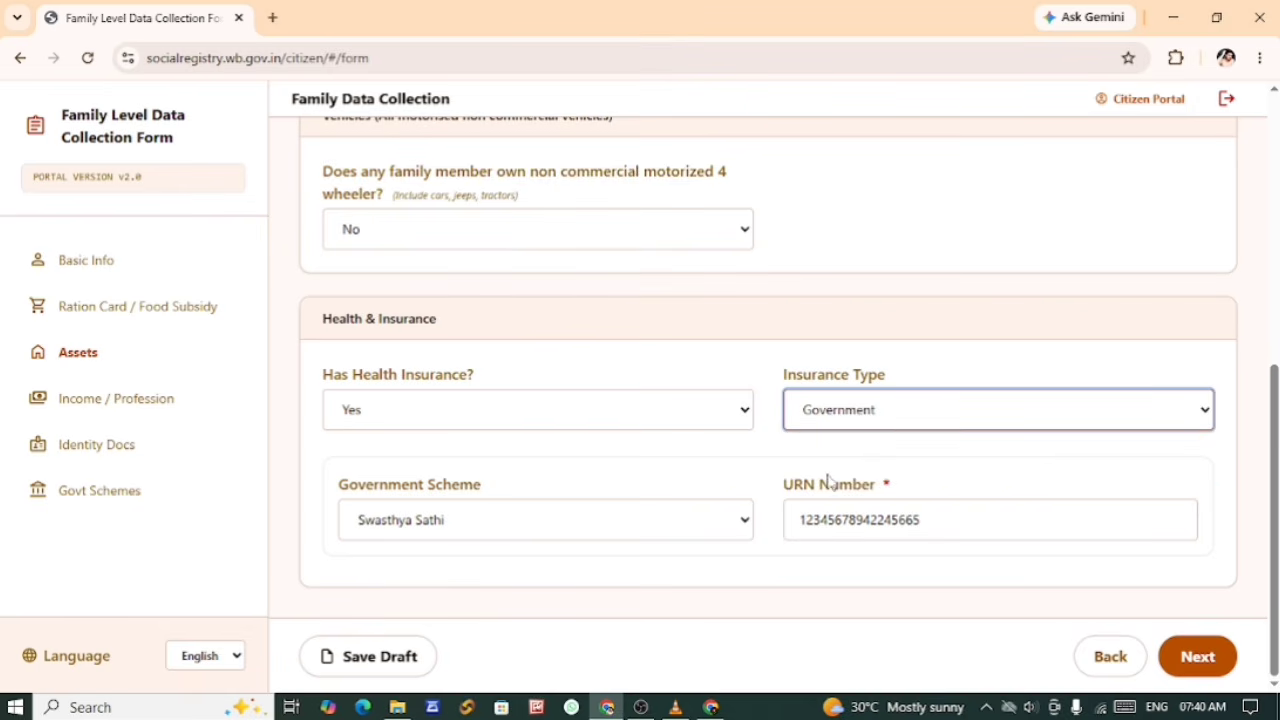
# Step: Choose Swasthya Sathi as the Government Scheme and enter the family's URN number
pyautogui.click(366, 492)
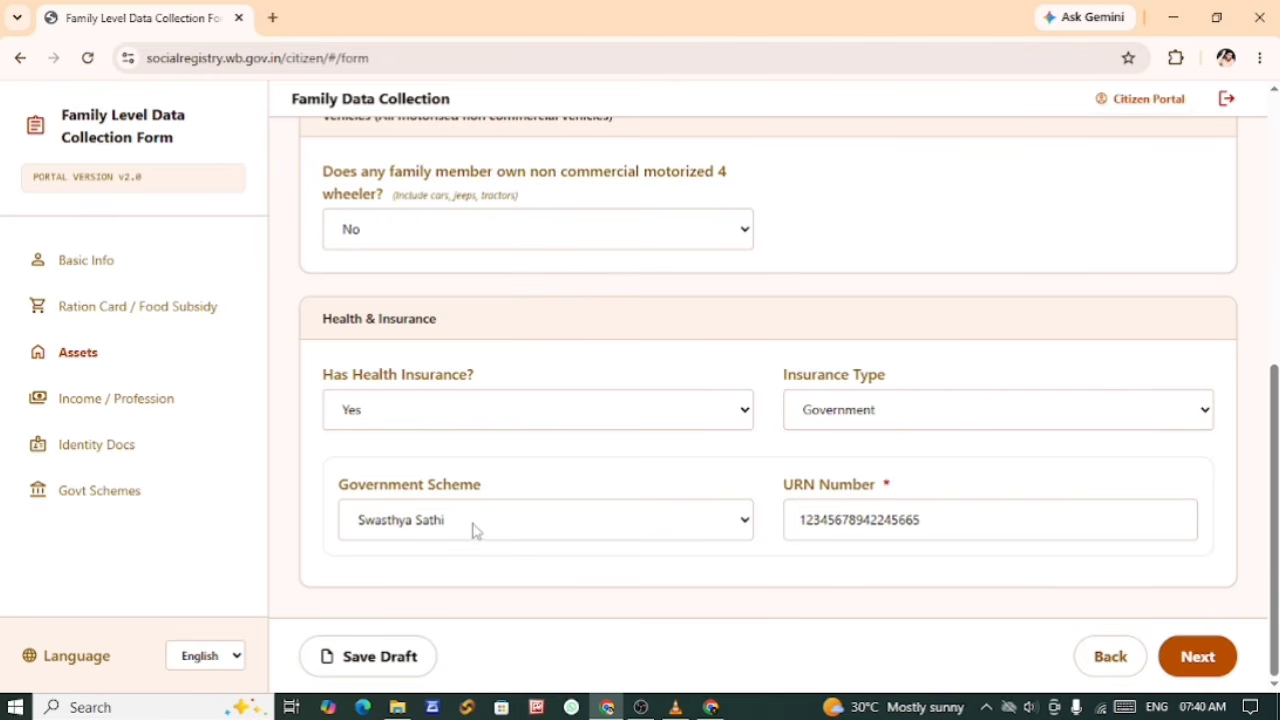
pyautogui.click(476, 530)
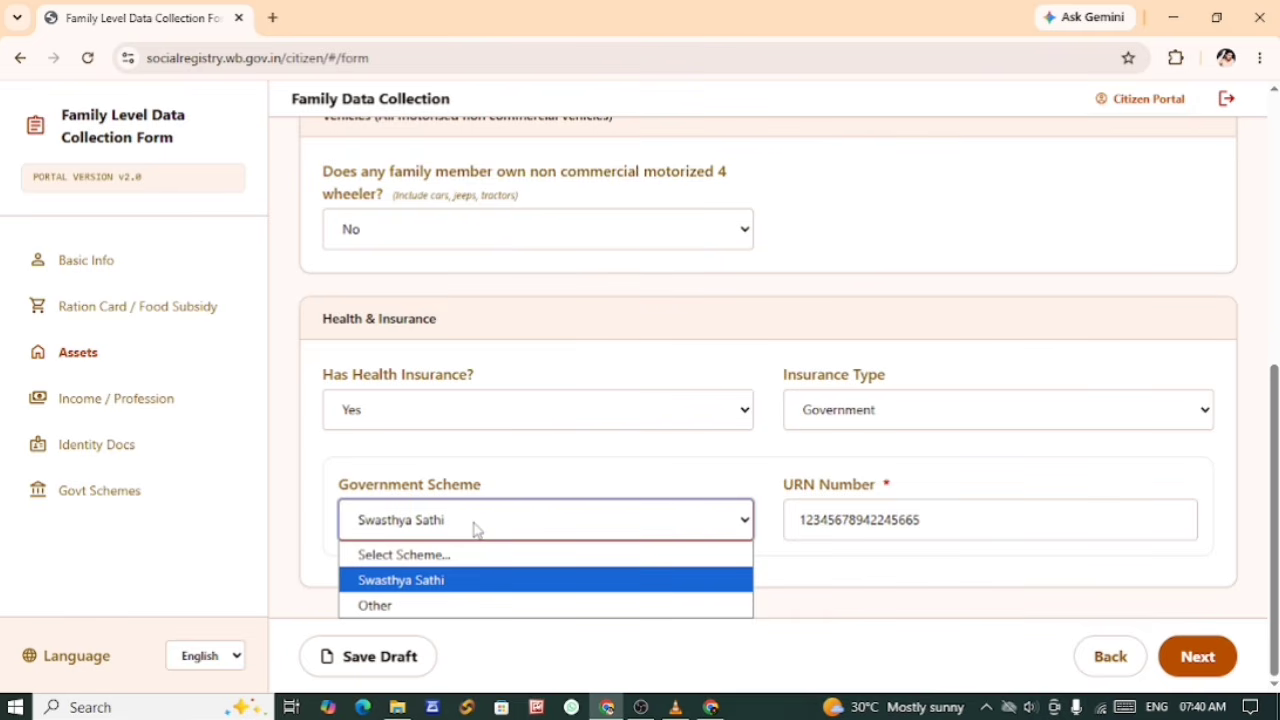
pyautogui.click(420, 582)
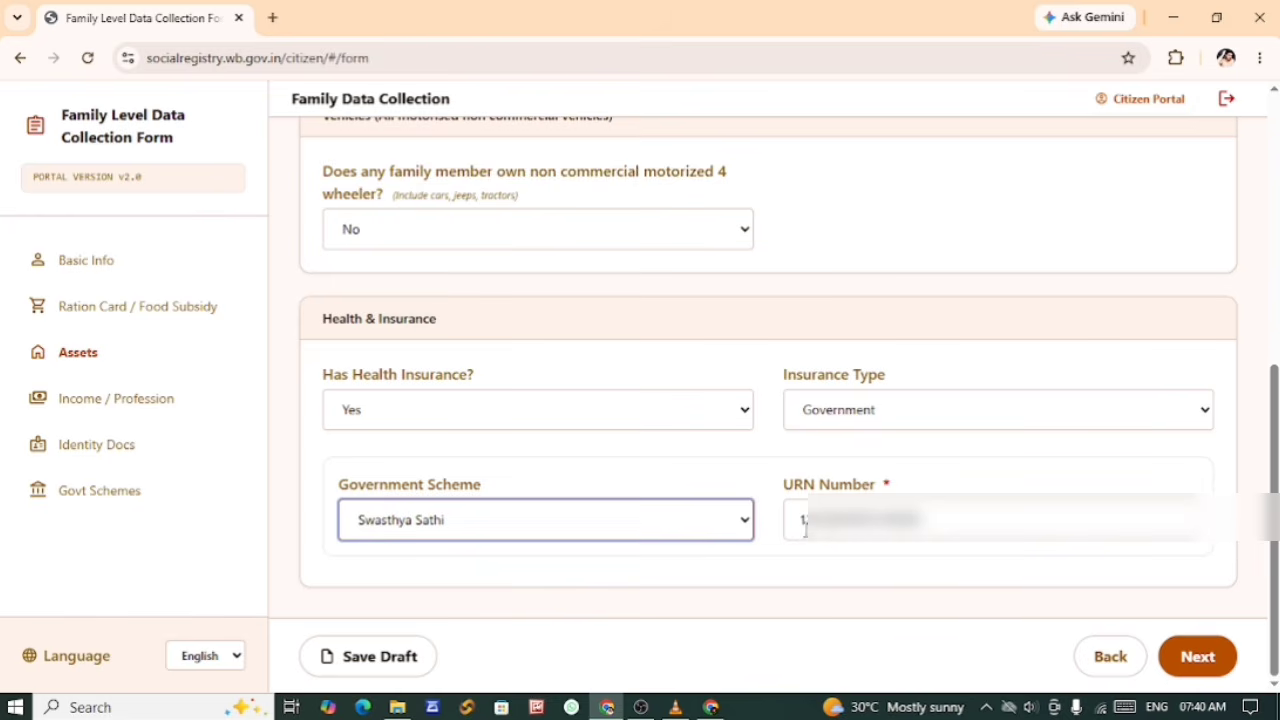
pyautogui.click(705, 566)
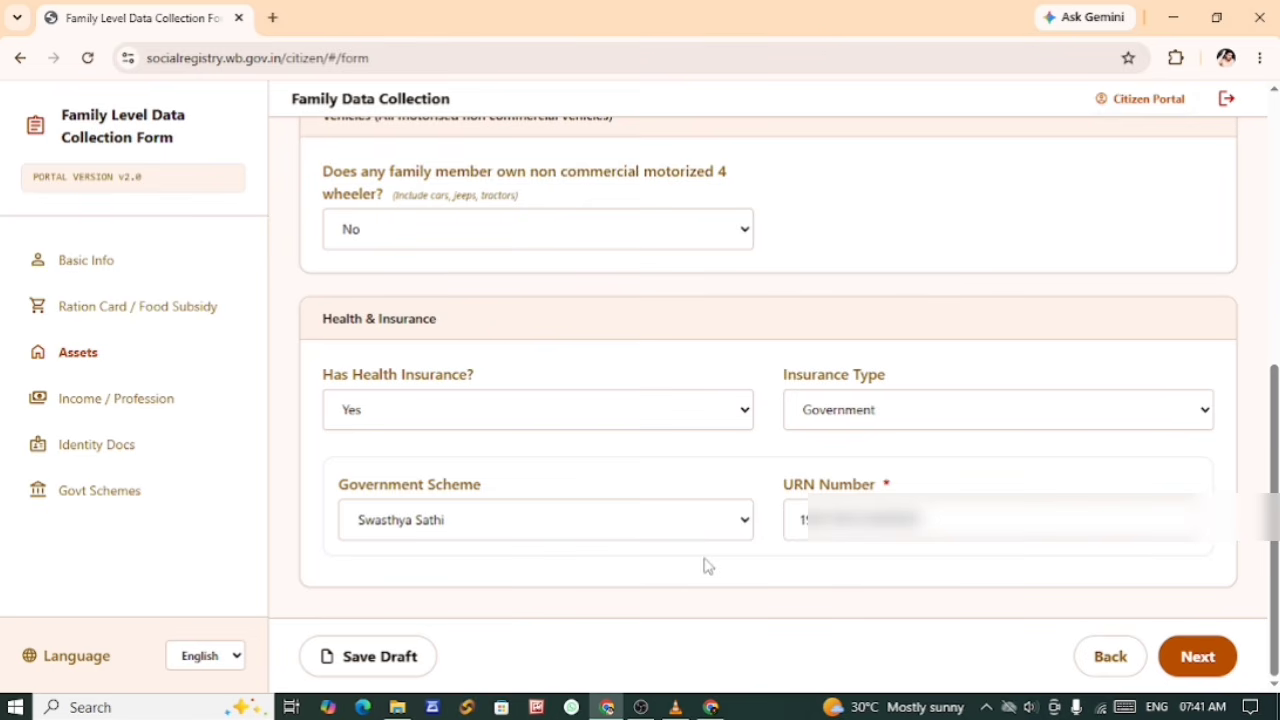
# Step: Save the Assets details as a draft and continue to the Income / Profession section
pyautogui.click(385, 660)
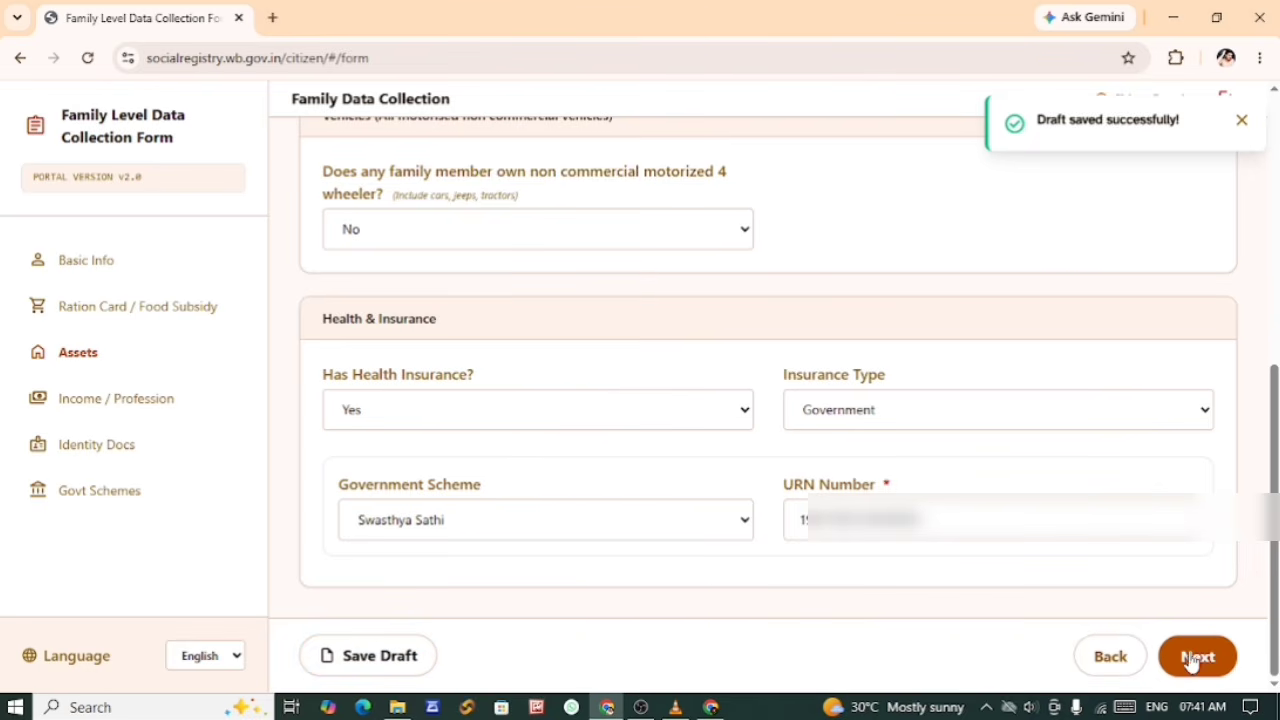
pyautogui.click(1195, 657)
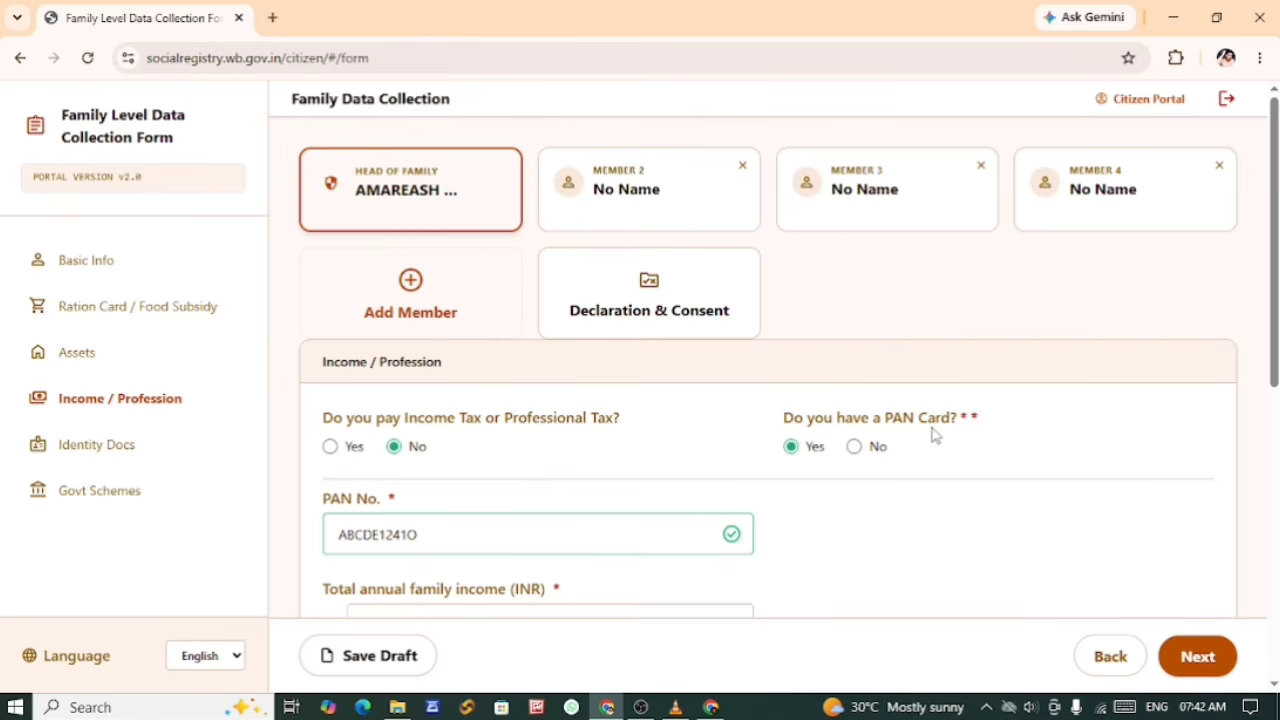
# Step: Answer Yes to having a PAN Card and paste the PAN number into its field
pyautogui.click(855, 449)
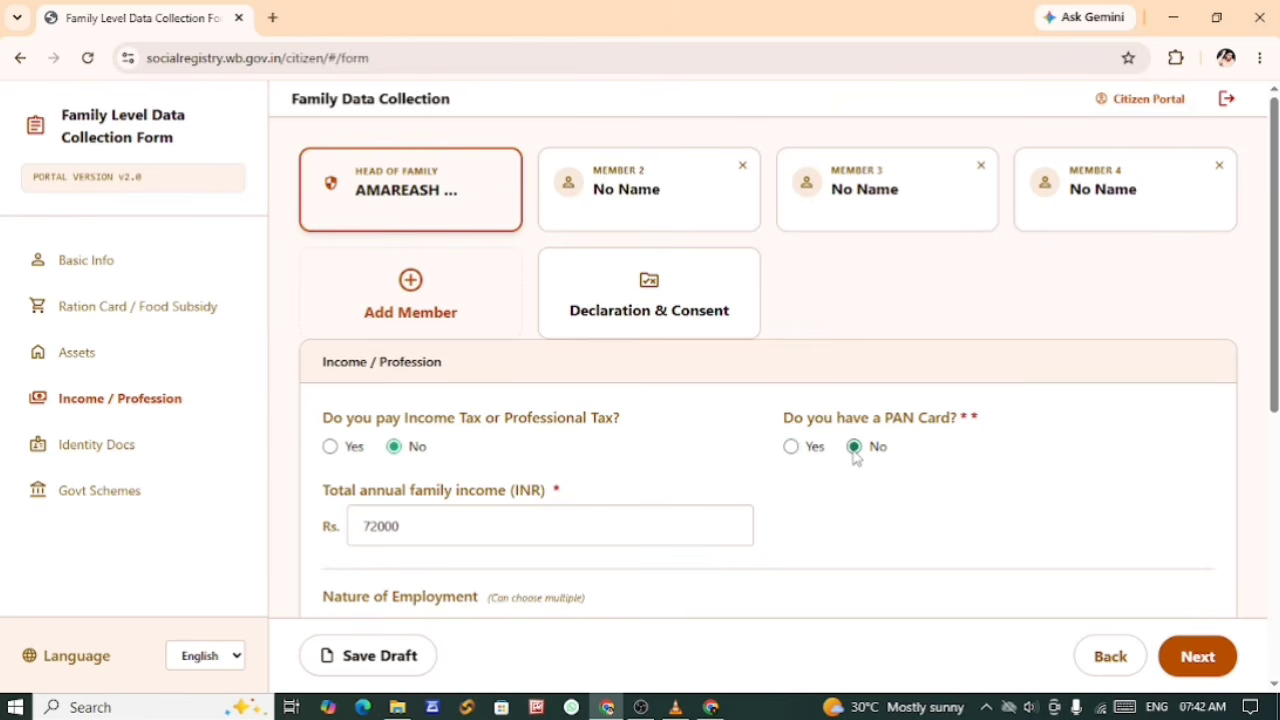
pyautogui.click(791, 449)
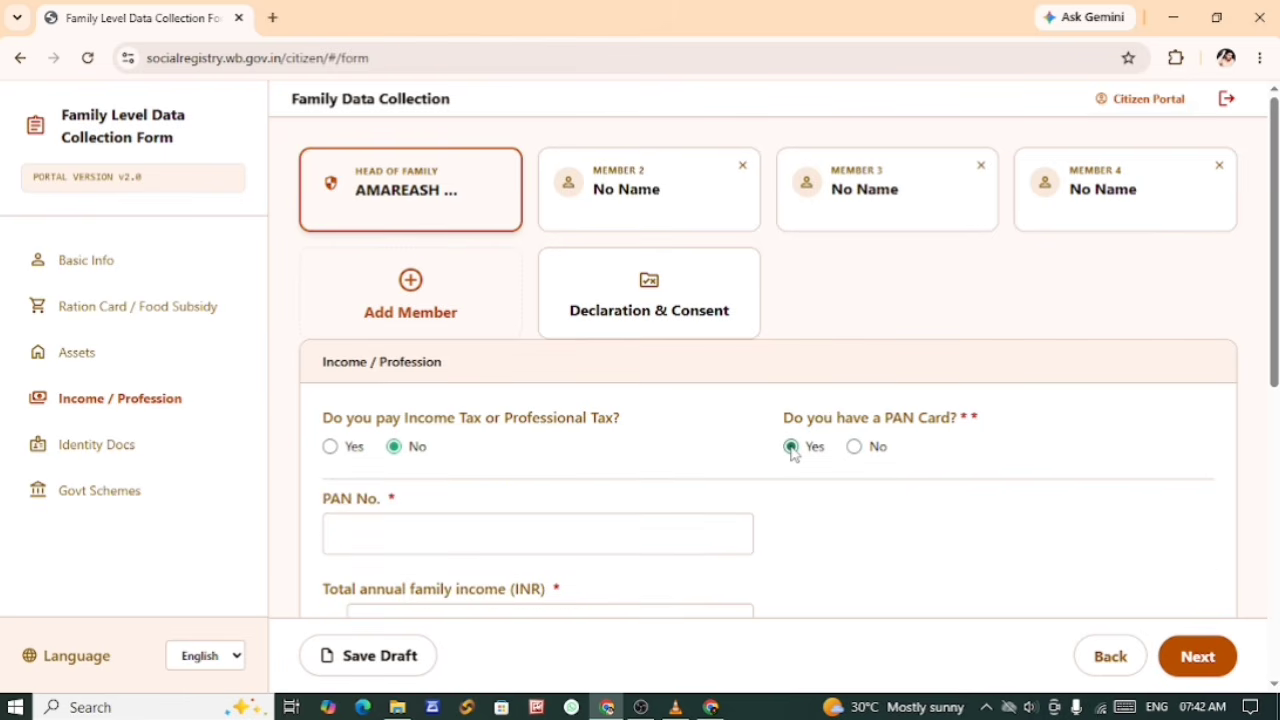
pyautogui.click(367, 543)
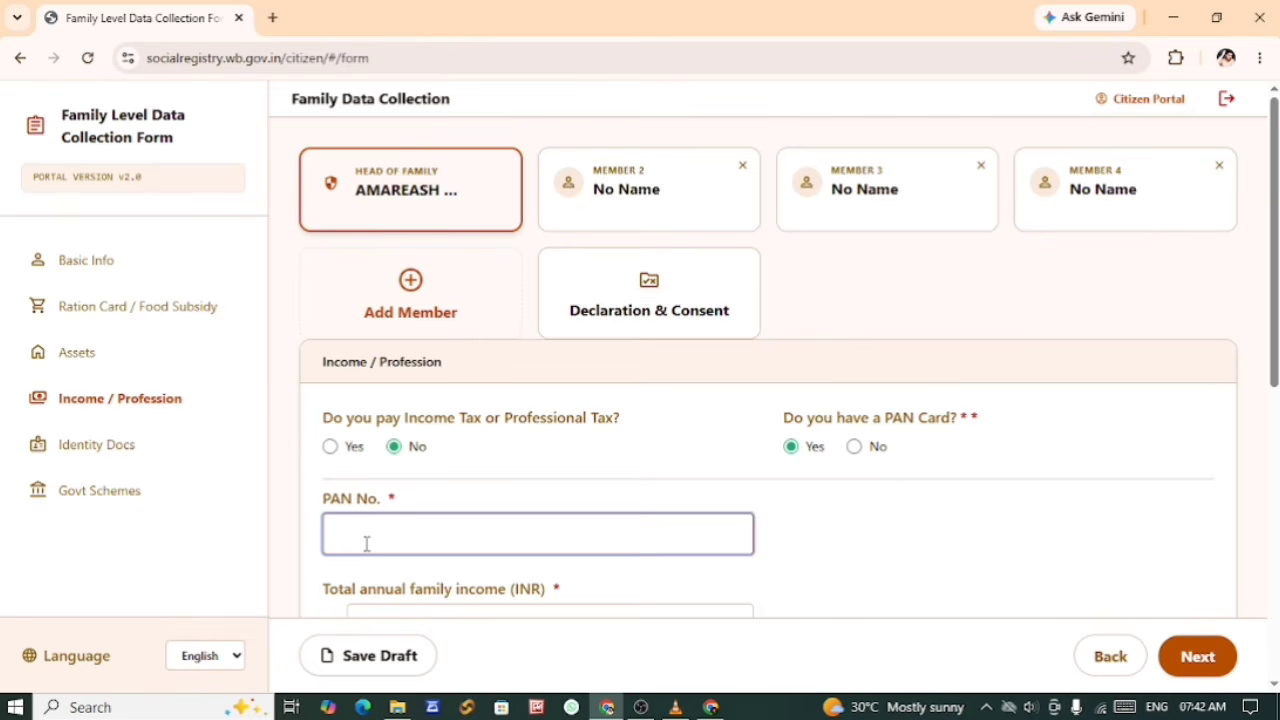
pyautogui.hotkey('ctrl', 'v')
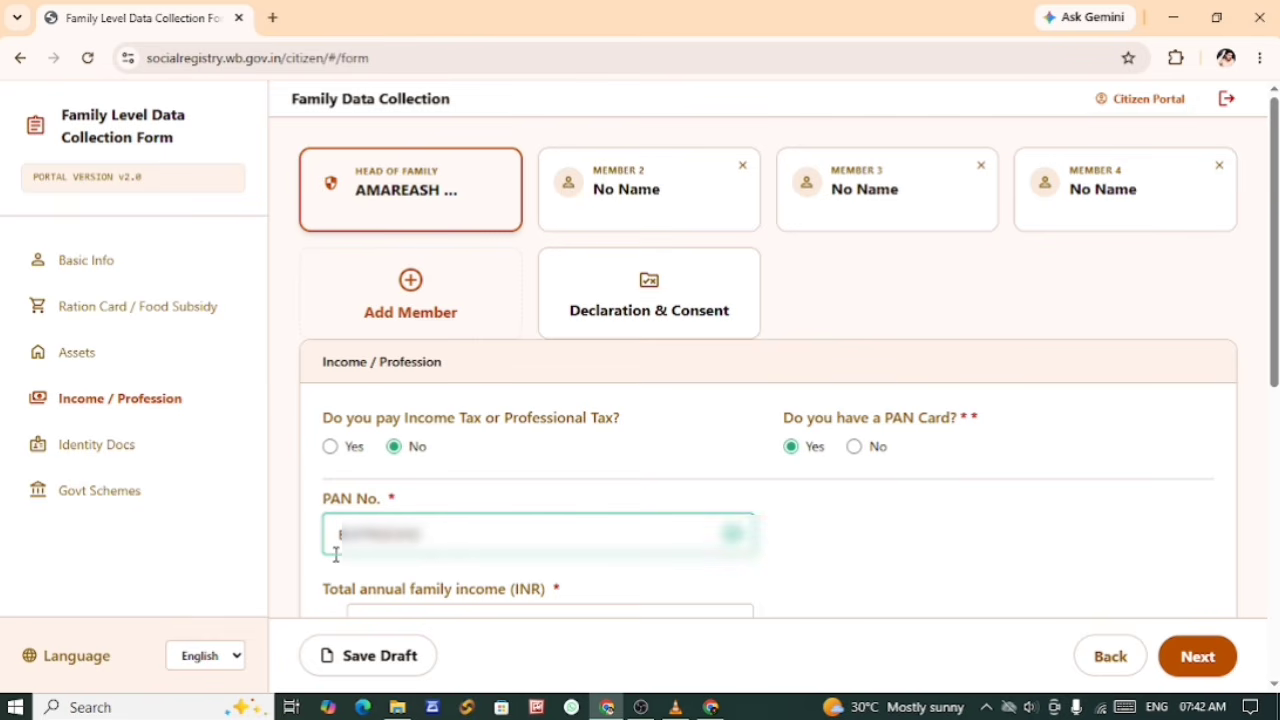
# Step: Check the total annual family income field and try the Informal Sector Self-Employed and Others options under Nature of Employment
pyautogui.scroll(-5, 390, 548)
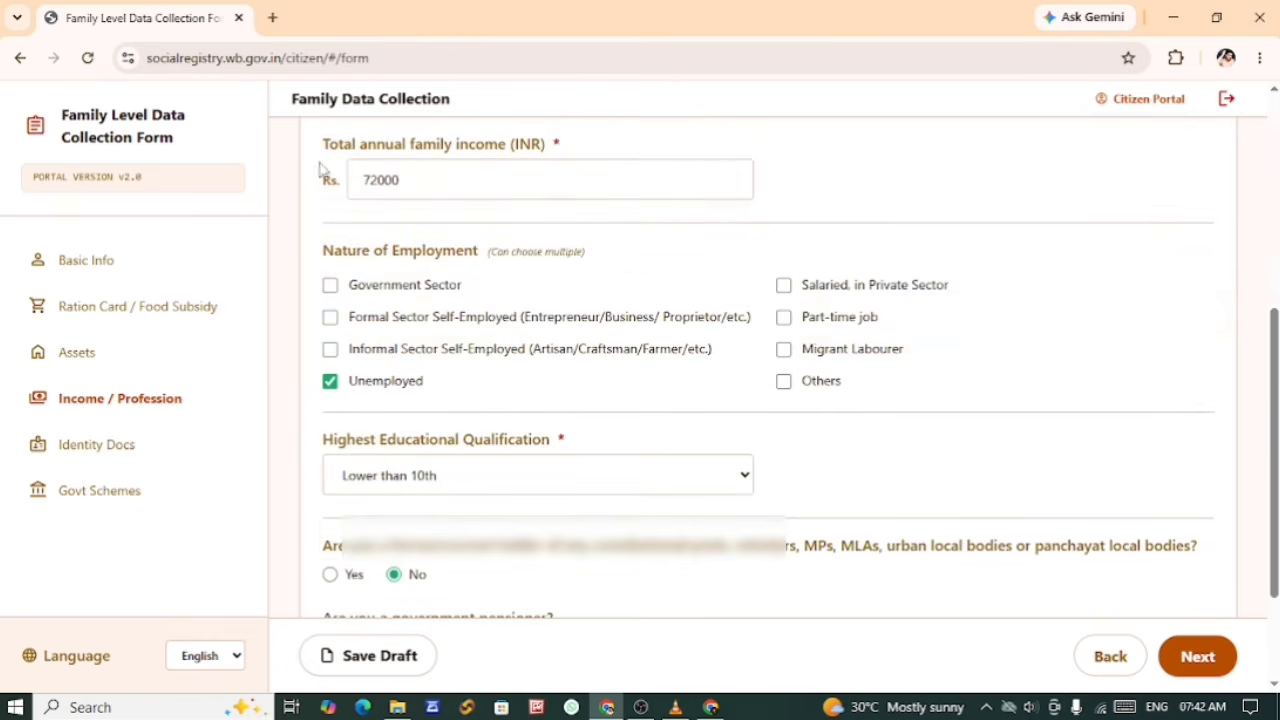
pyautogui.click(439, 181)
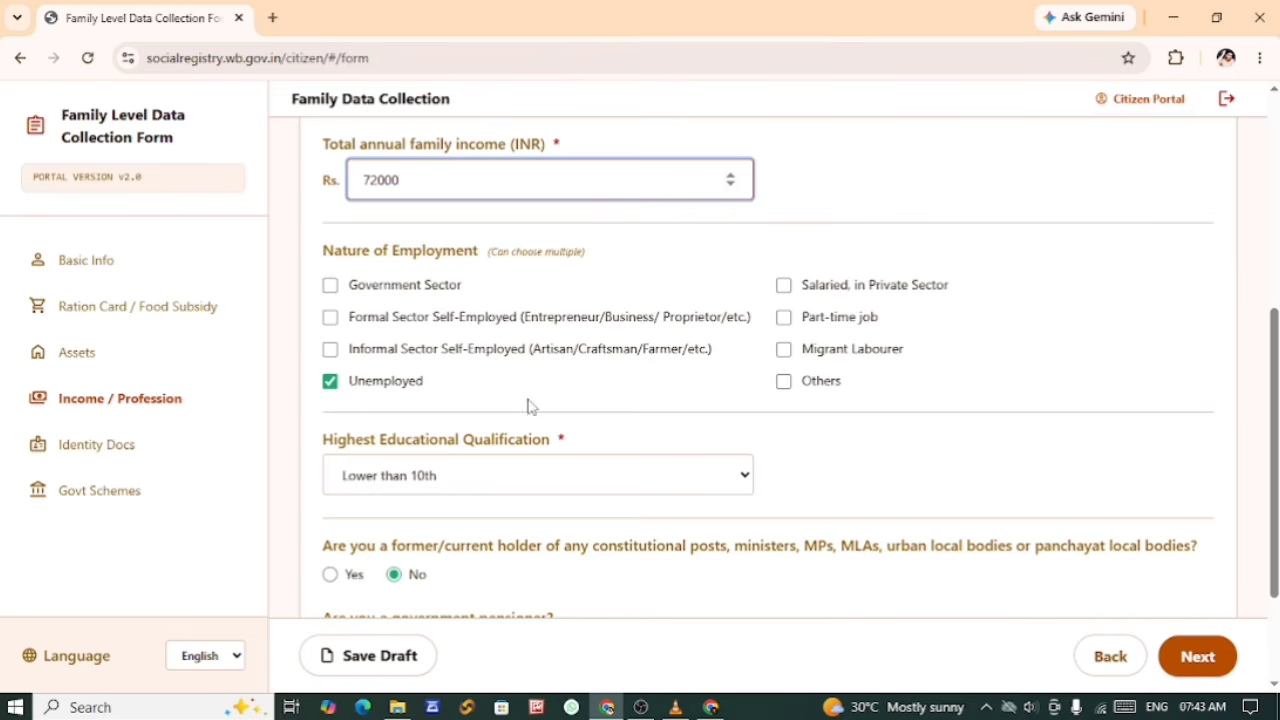
pyautogui.click(330, 349)
pyautogui.click(330, 349)
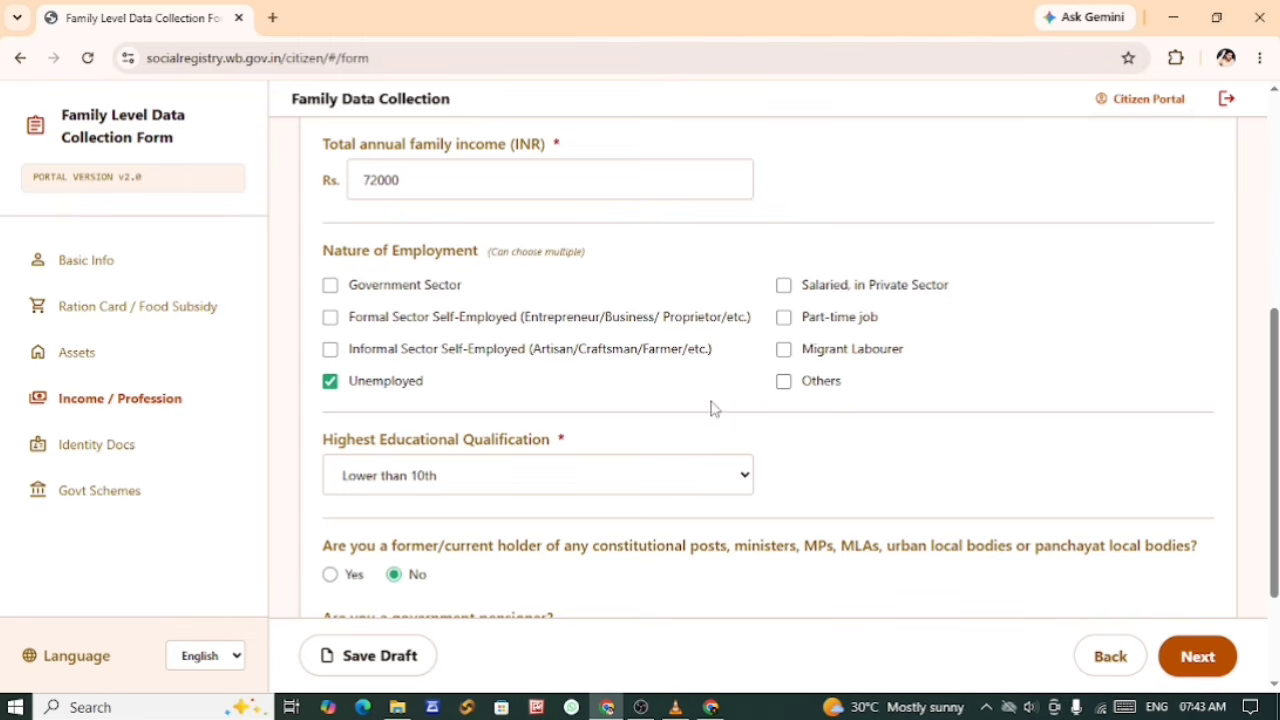
pyautogui.click(778, 386)
pyautogui.click(779, 391)
pyautogui.click(330, 382)
# Step: Set the Highest Educational Qualification to Lower than 10th and review the other qualification options
pyautogui.scroll(-2, 563, 403)
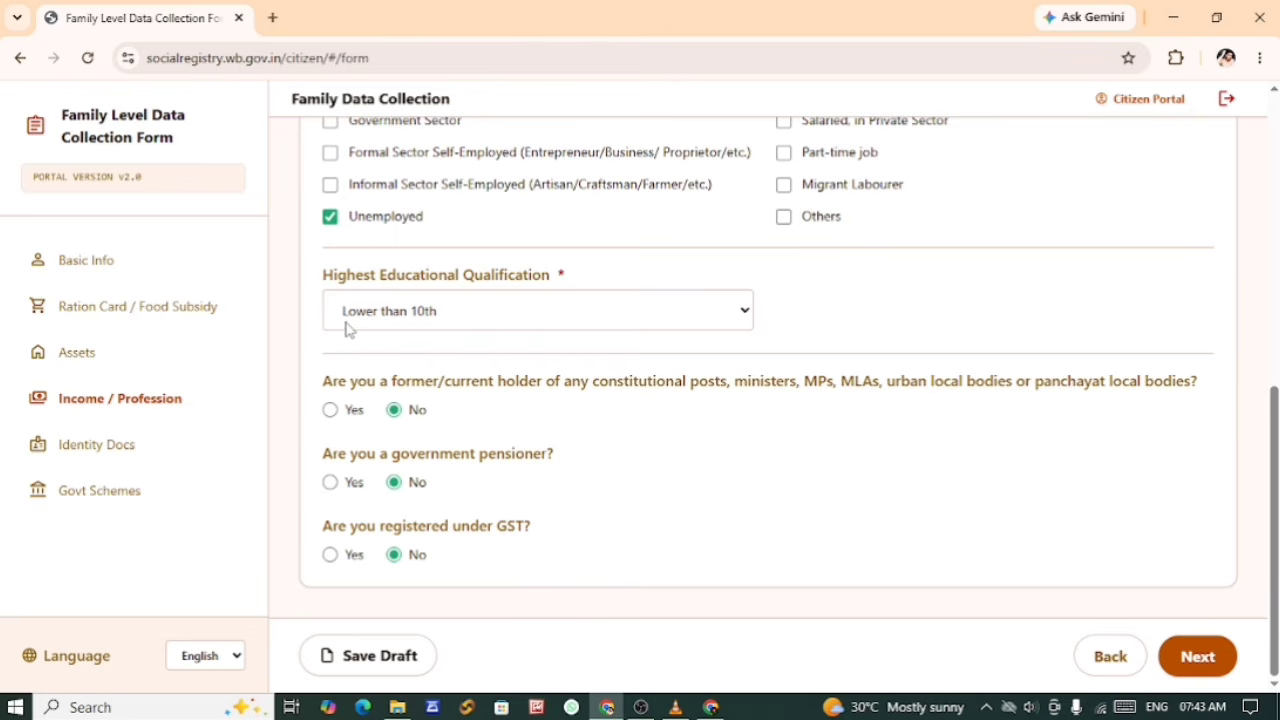
pyautogui.click(434, 322)
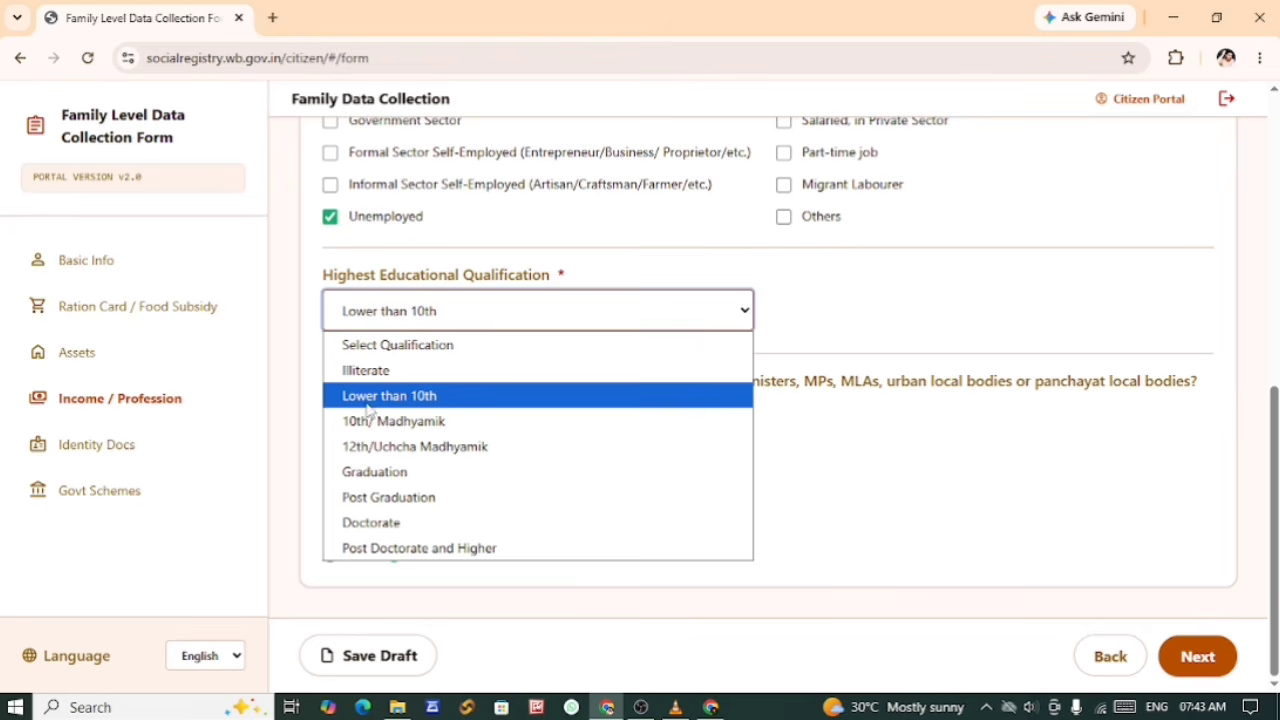
pyautogui.click(425, 398)
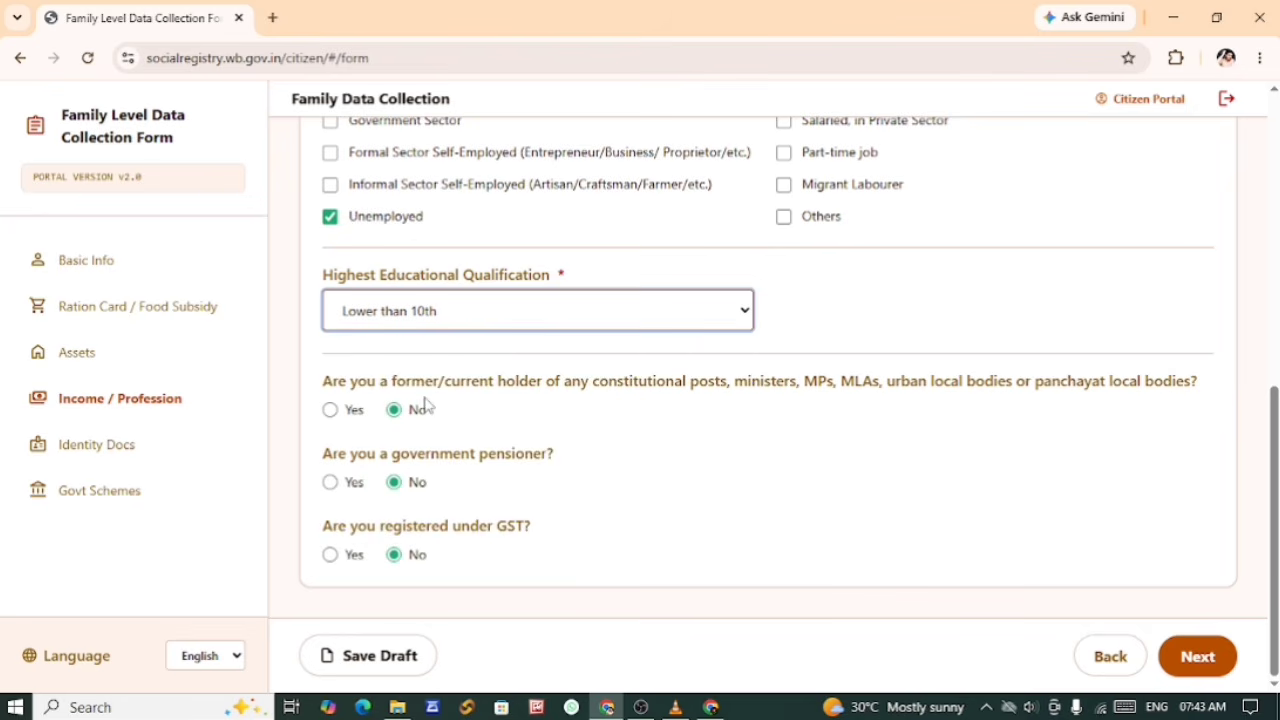
pyautogui.click(421, 326)
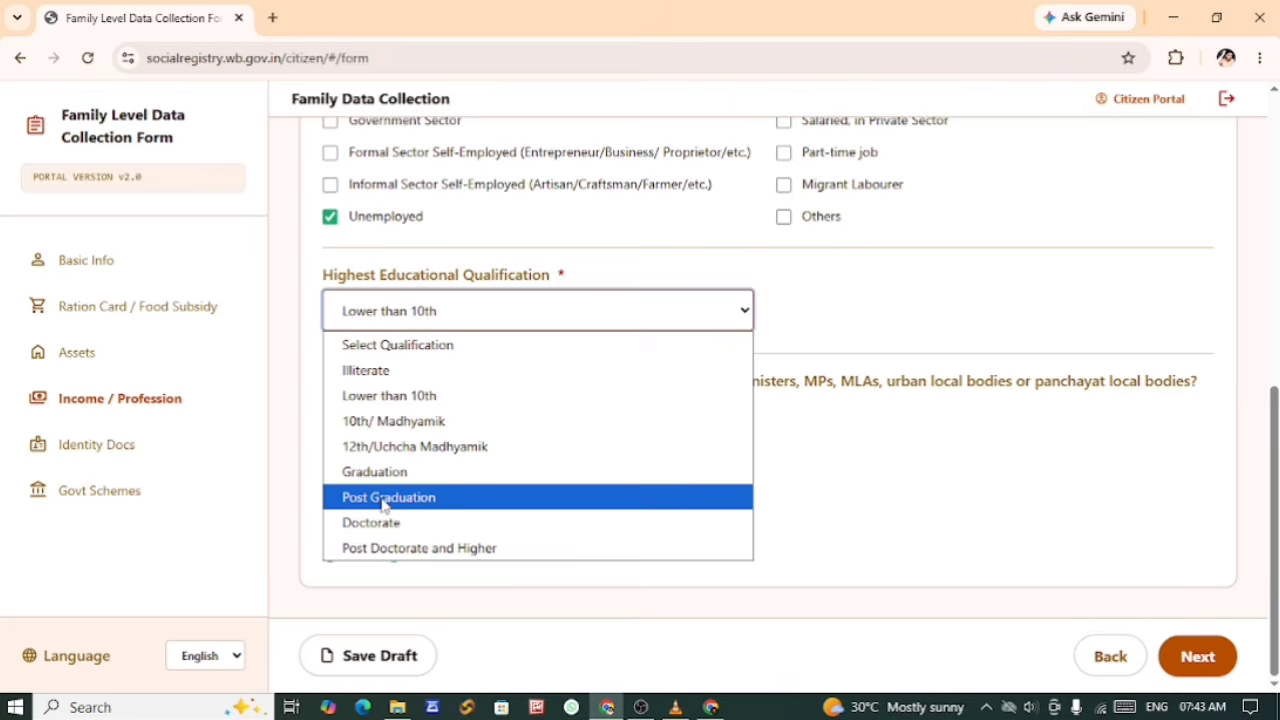
pyautogui.click(376, 260)
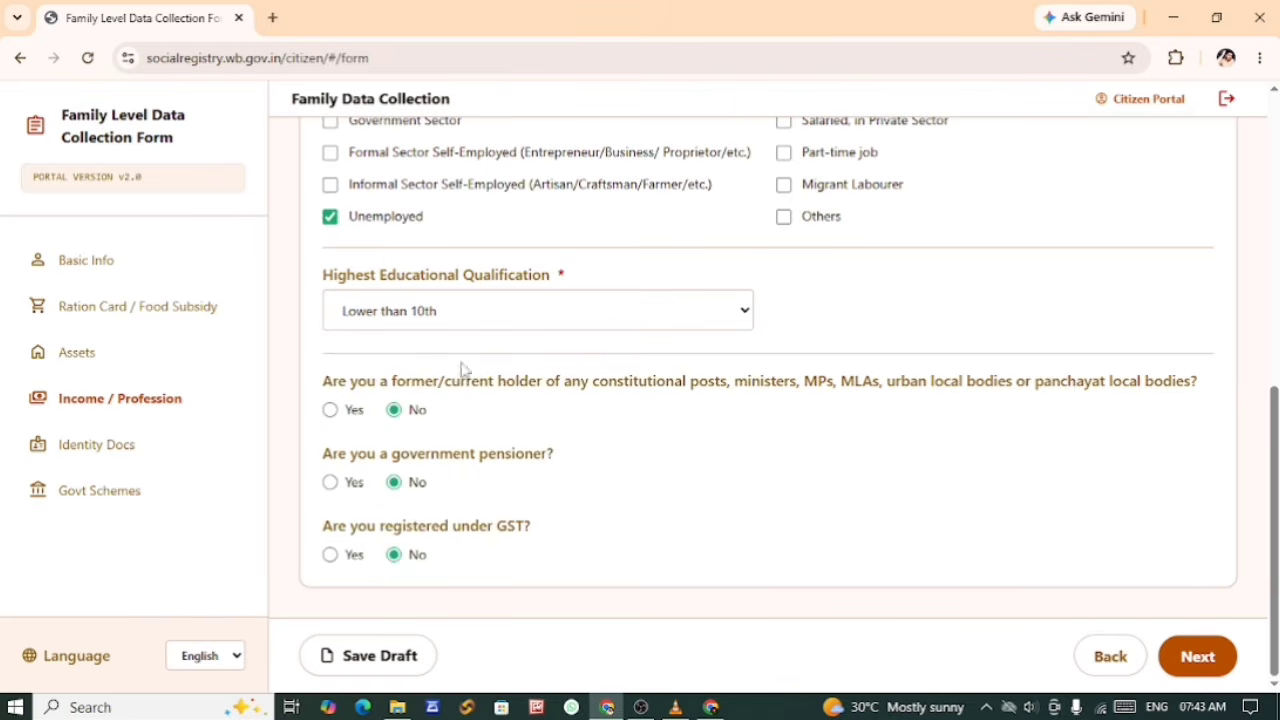
pyautogui.click(421, 319)
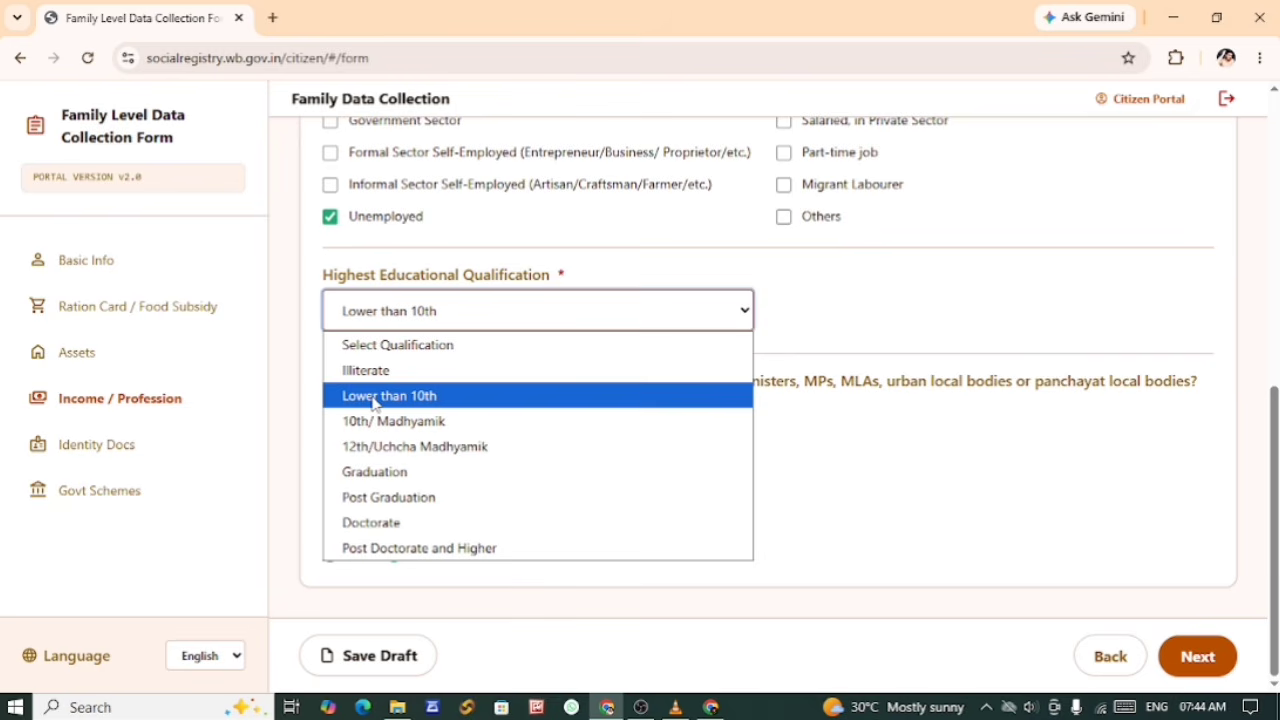
pyautogui.click(563, 242)
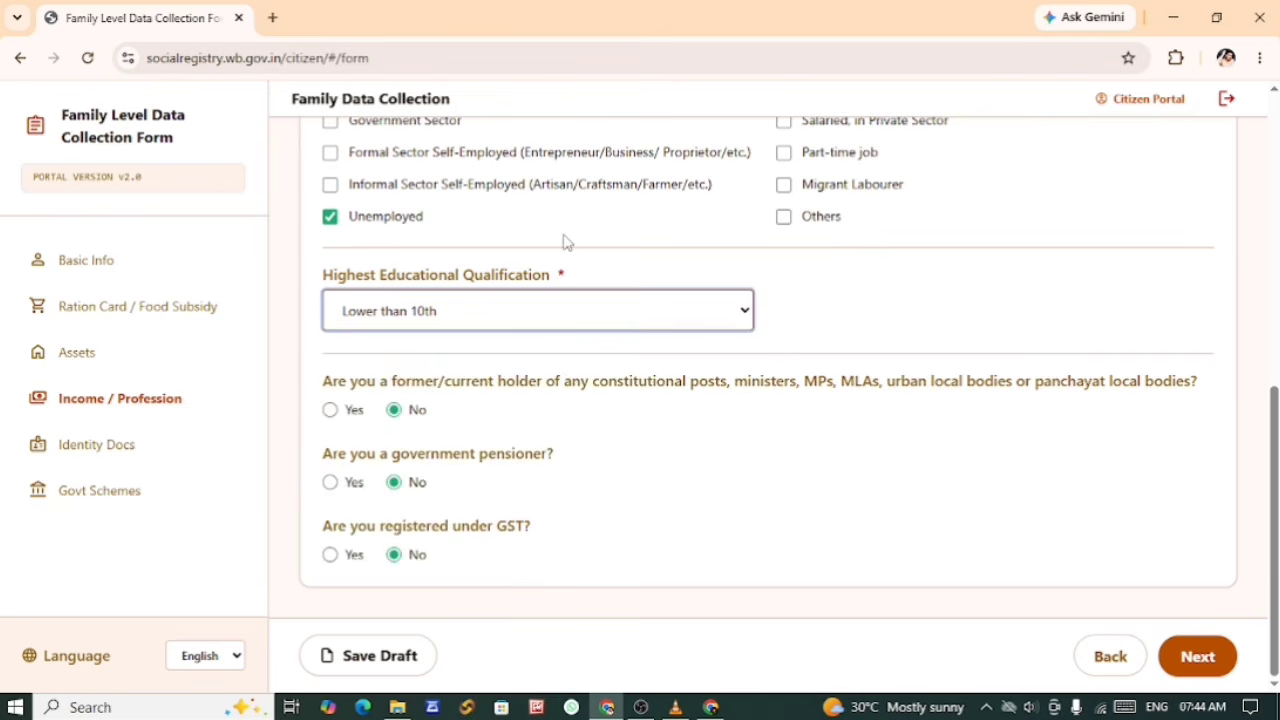
pyautogui.click(563, 242)
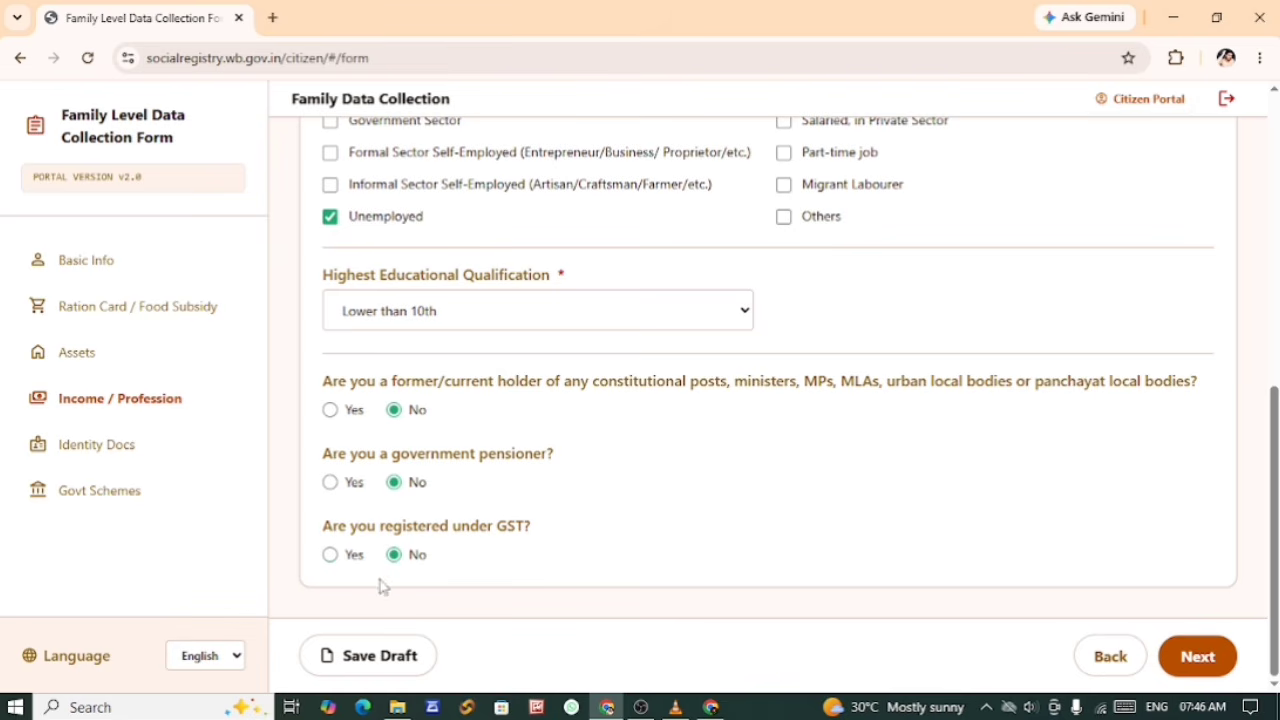
# Step: Save the Income / Profession draft, continue to Identity Docs and leave the CAA Application Status at Not Applicable
pyautogui.click(395, 668)
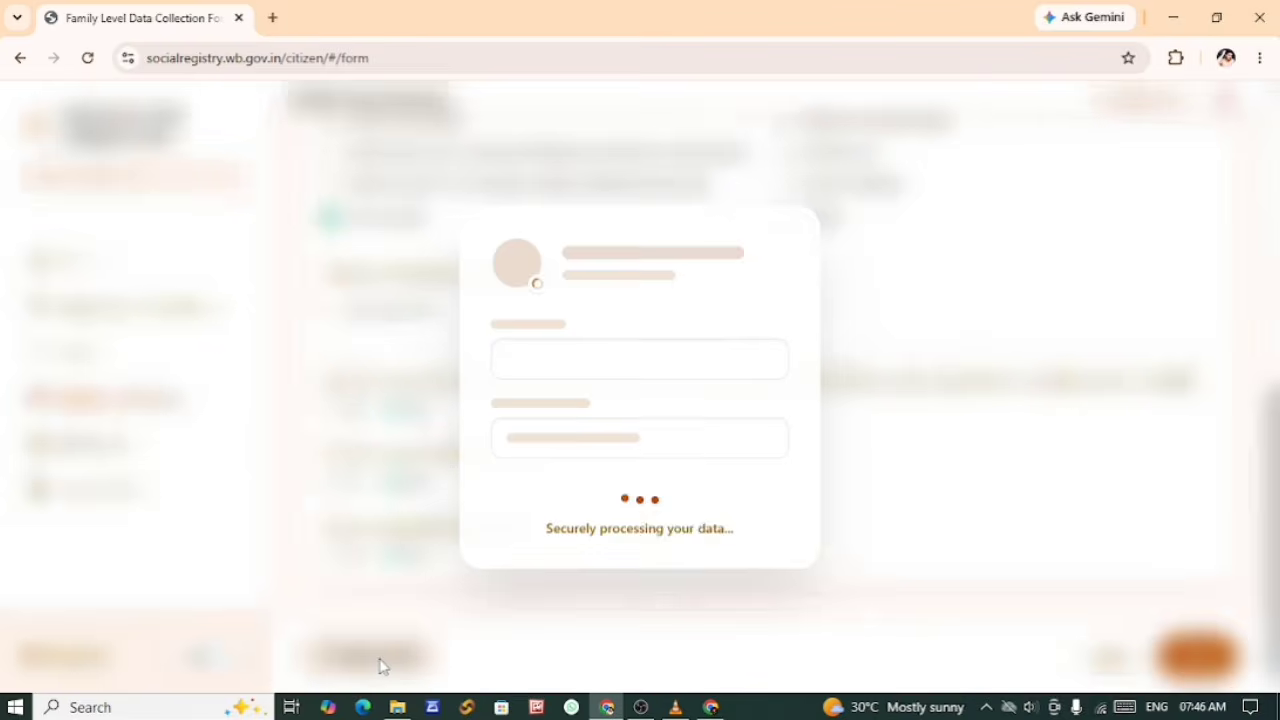
pyautogui.click(1201, 666)
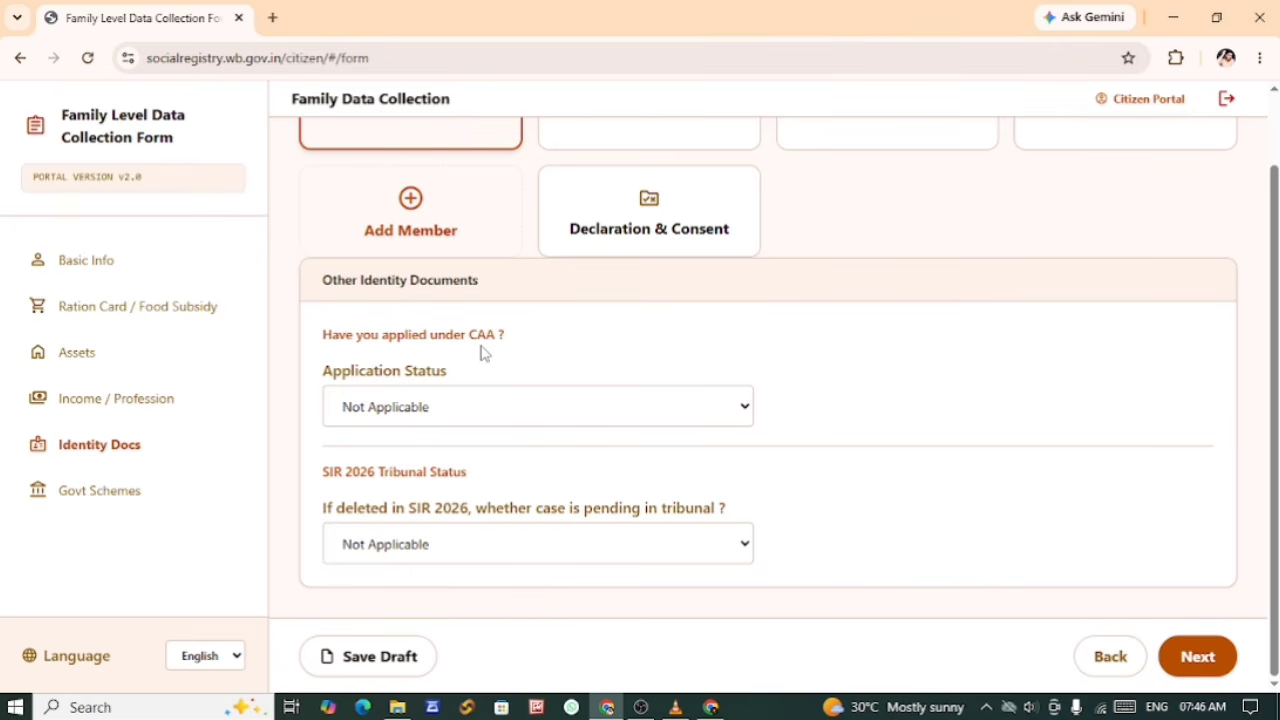
pyautogui.click(374, 410)
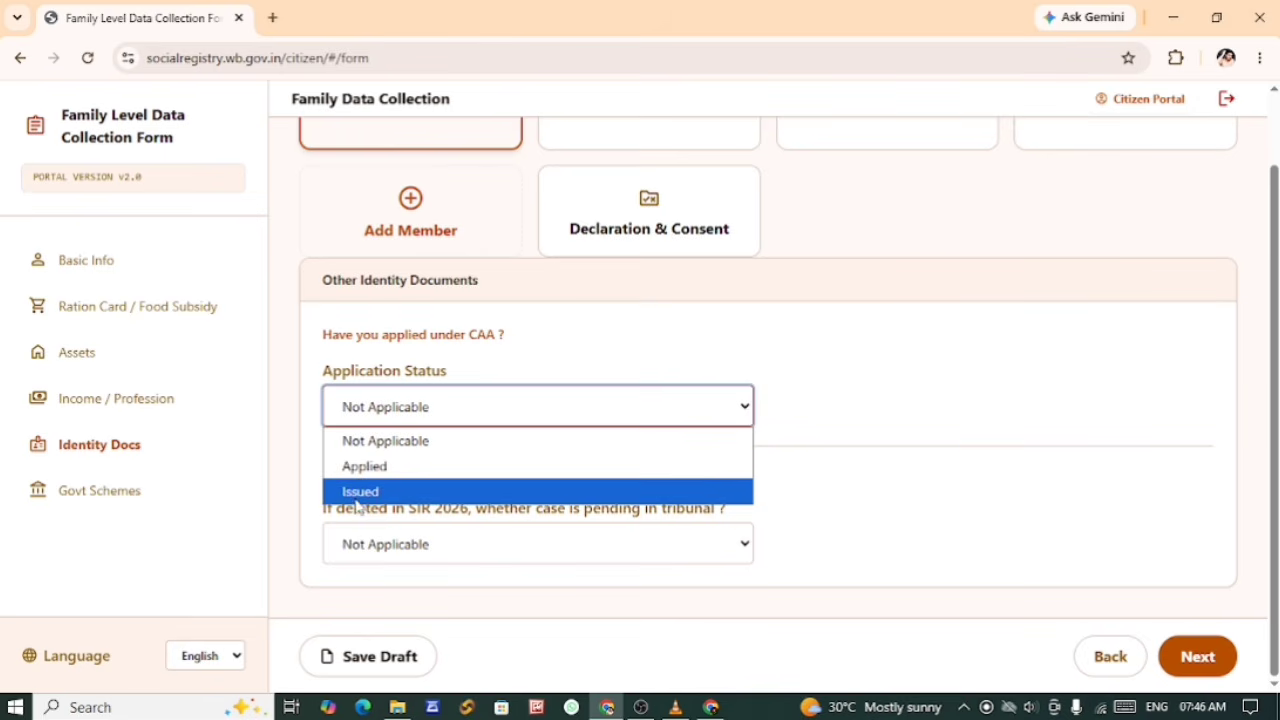
pyautogui.click(296, 462)
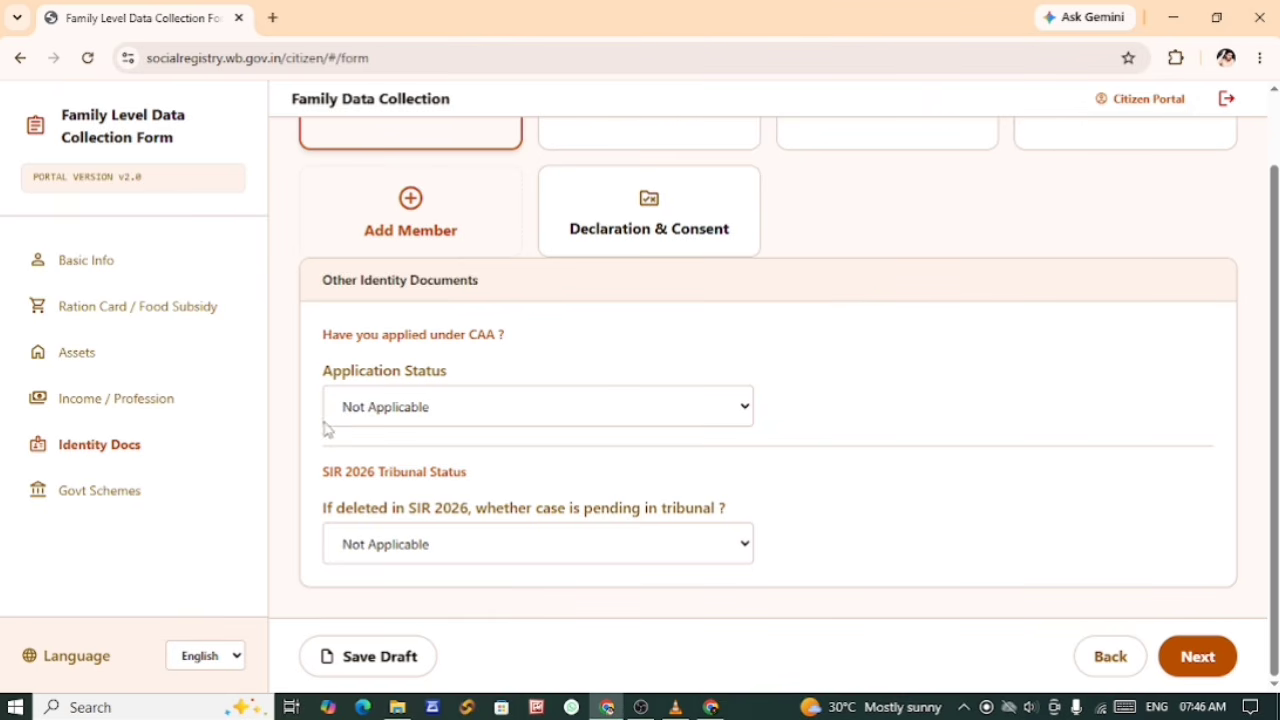
pyautogui.click(411, 414)
pyautogui.click(411, 414)
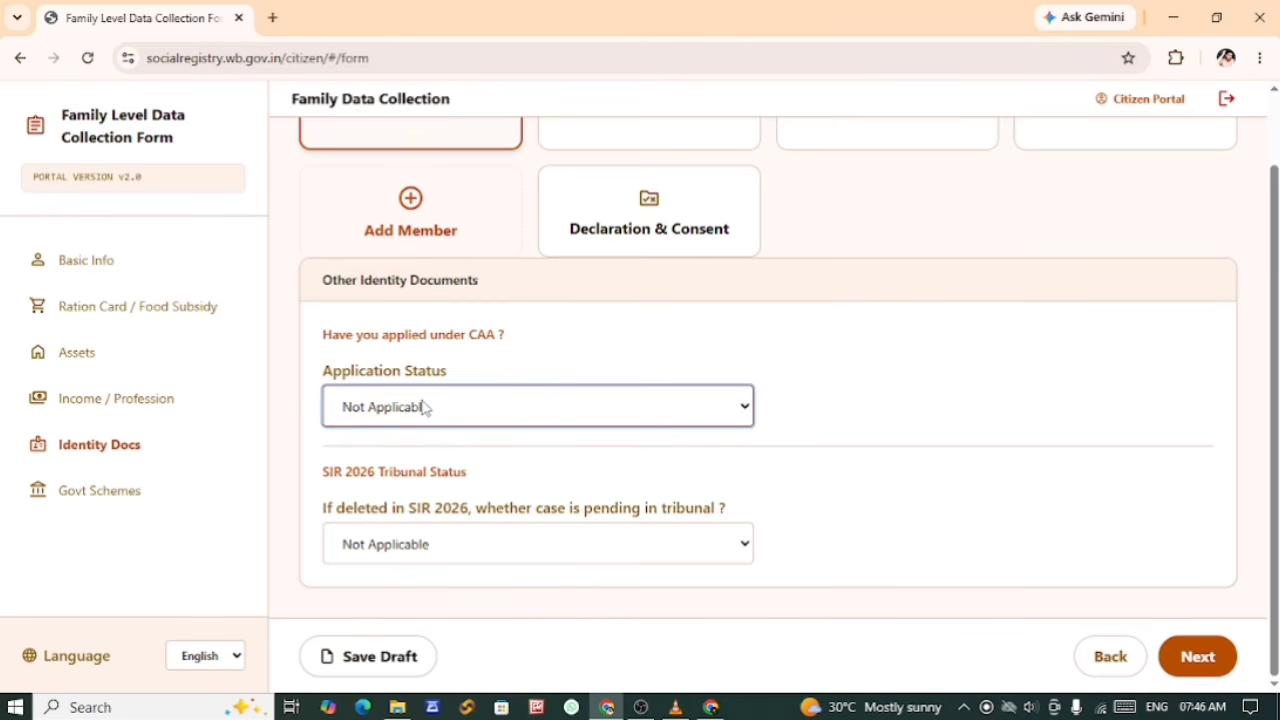
# Step: Set the SIR 2026 tribunal case status to Not Applicable, then save the draft and continue to Govt Schemes
pyautogui.click(407, 547)
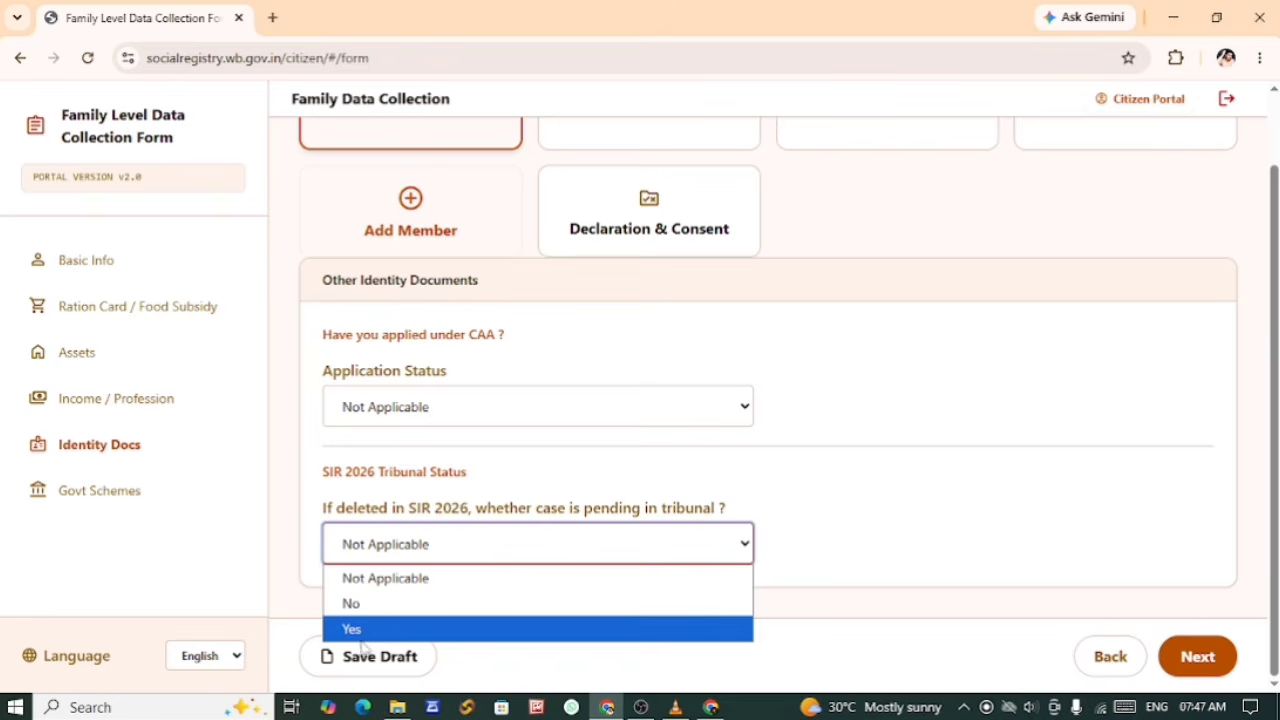
pyautogui.click(293, 495)
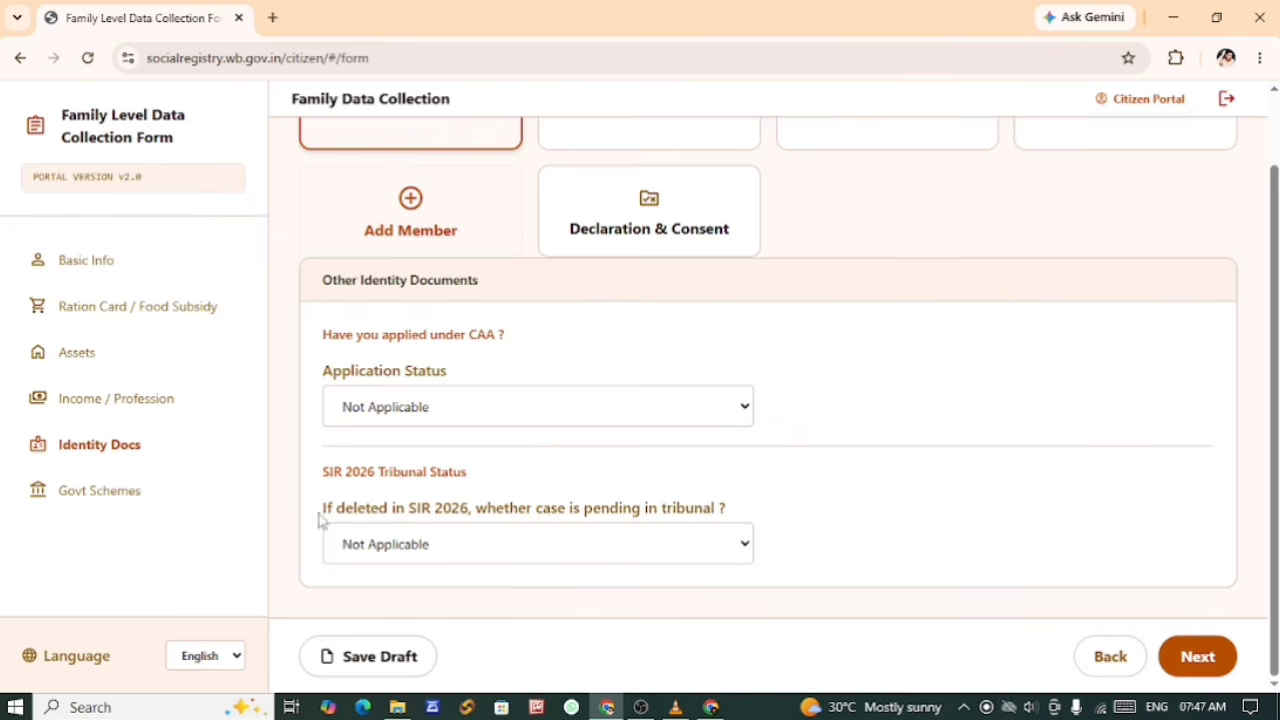
pyautogui.click(342, 540)
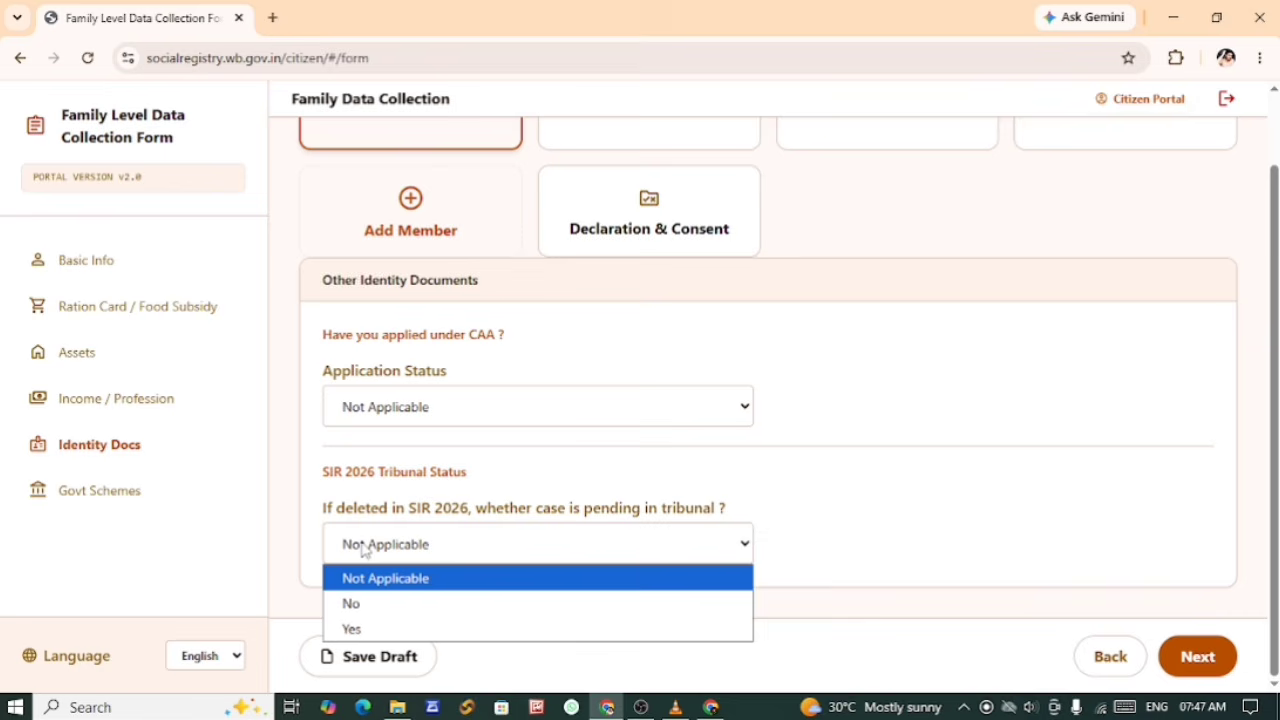
pyautogui.click(391, 585)
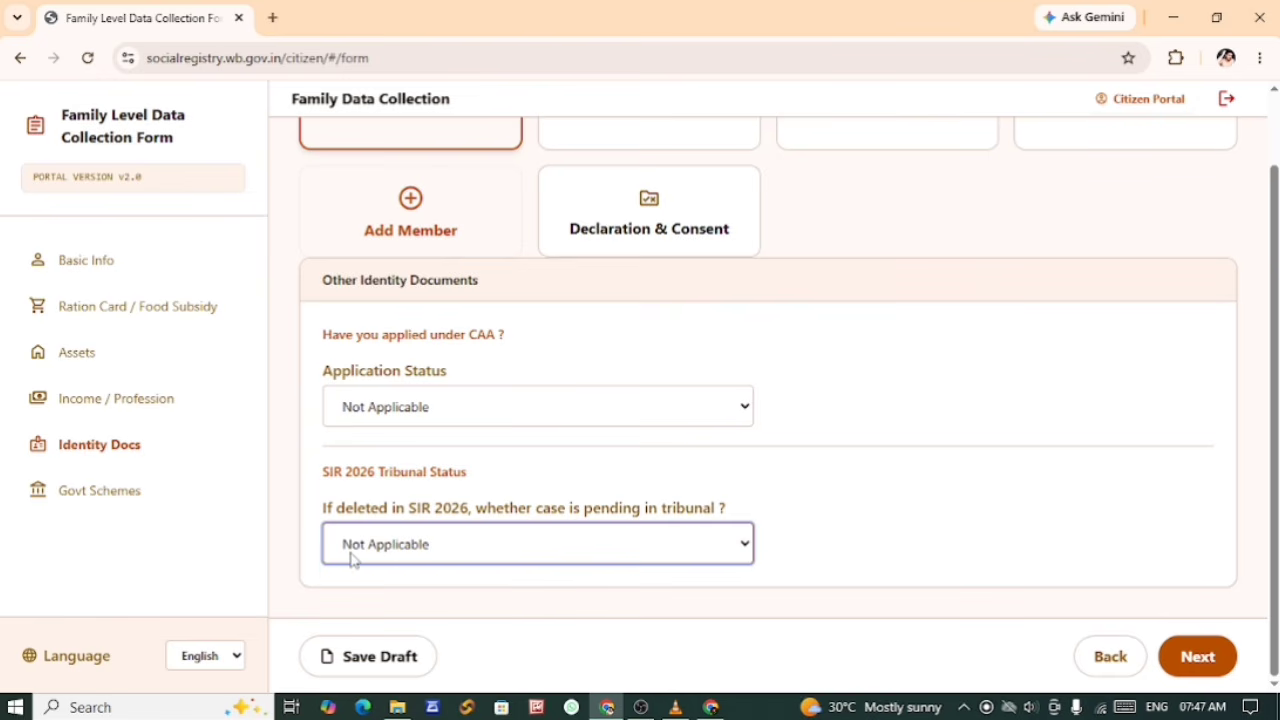
pyautogui.click(368, 656)
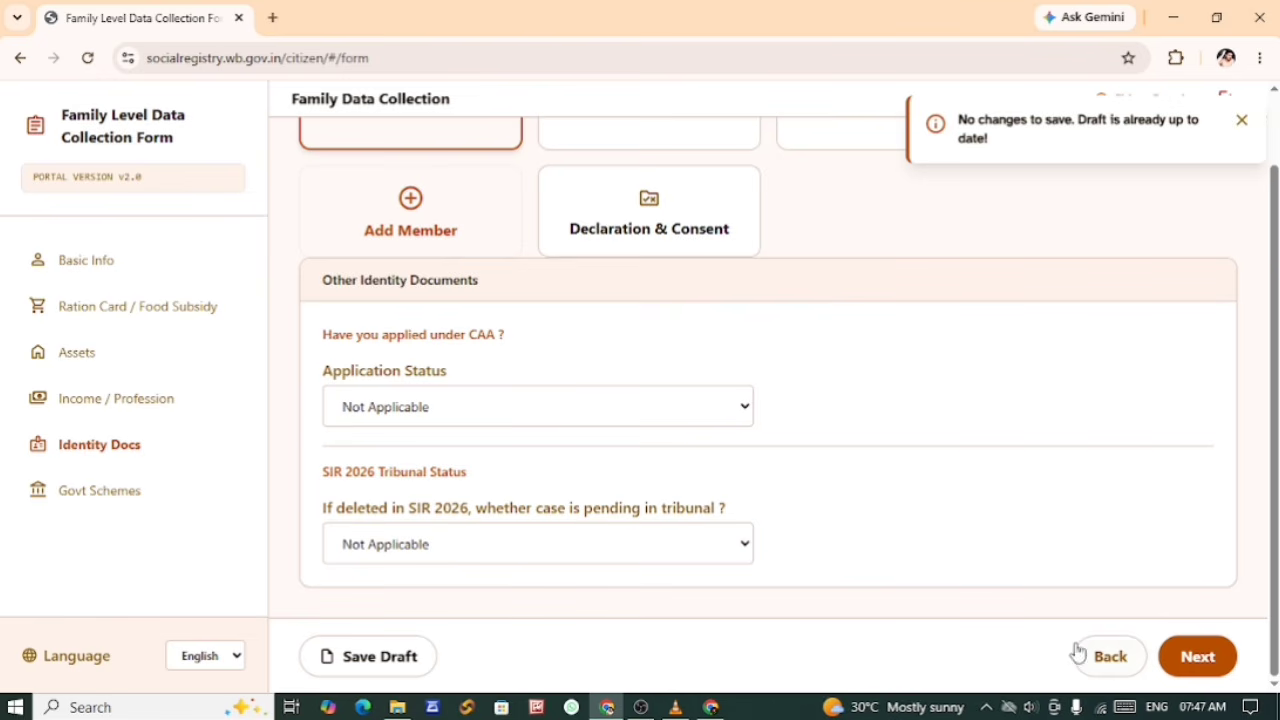
pyautogui.click(1197, 657)
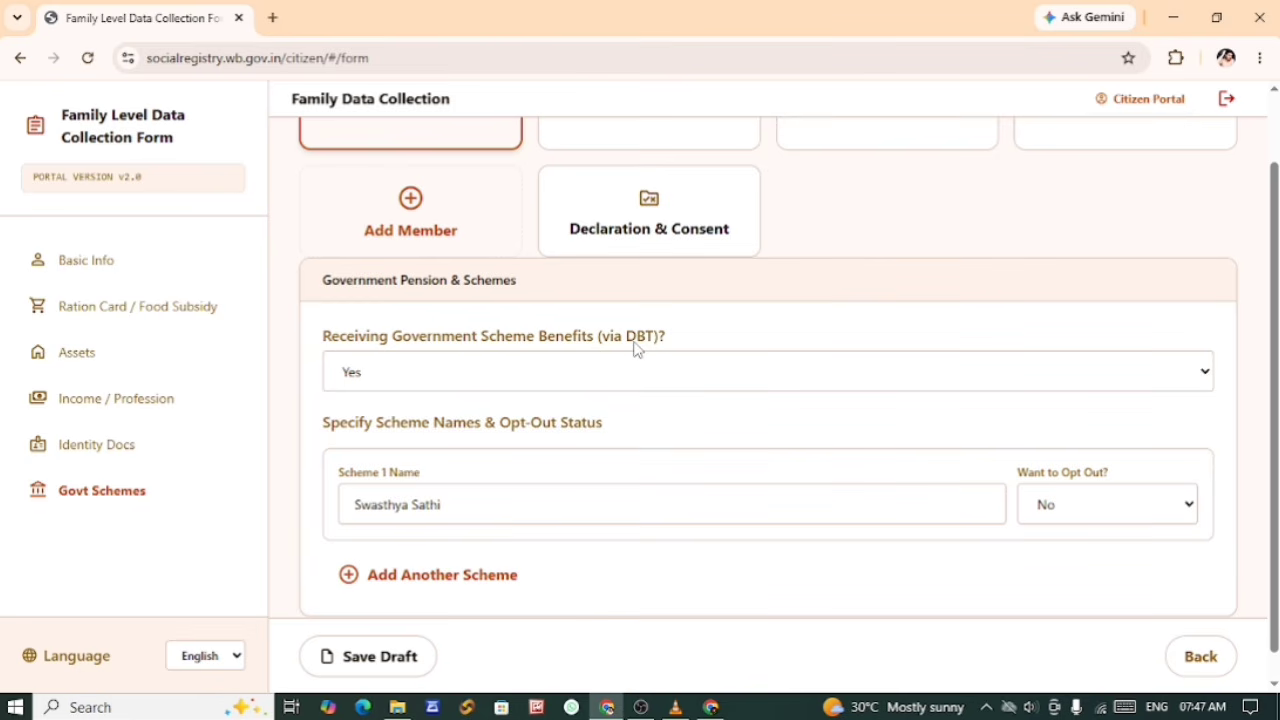
# Step: Check the options for receiving government scheme benefits via DBT, keeping the answer at Yes
pyautogui.click(400, 380)
pyautogui.click(404, 380)
pyautogui.click(706, 457)
pyautogui.scroll(-1, 706, 457)
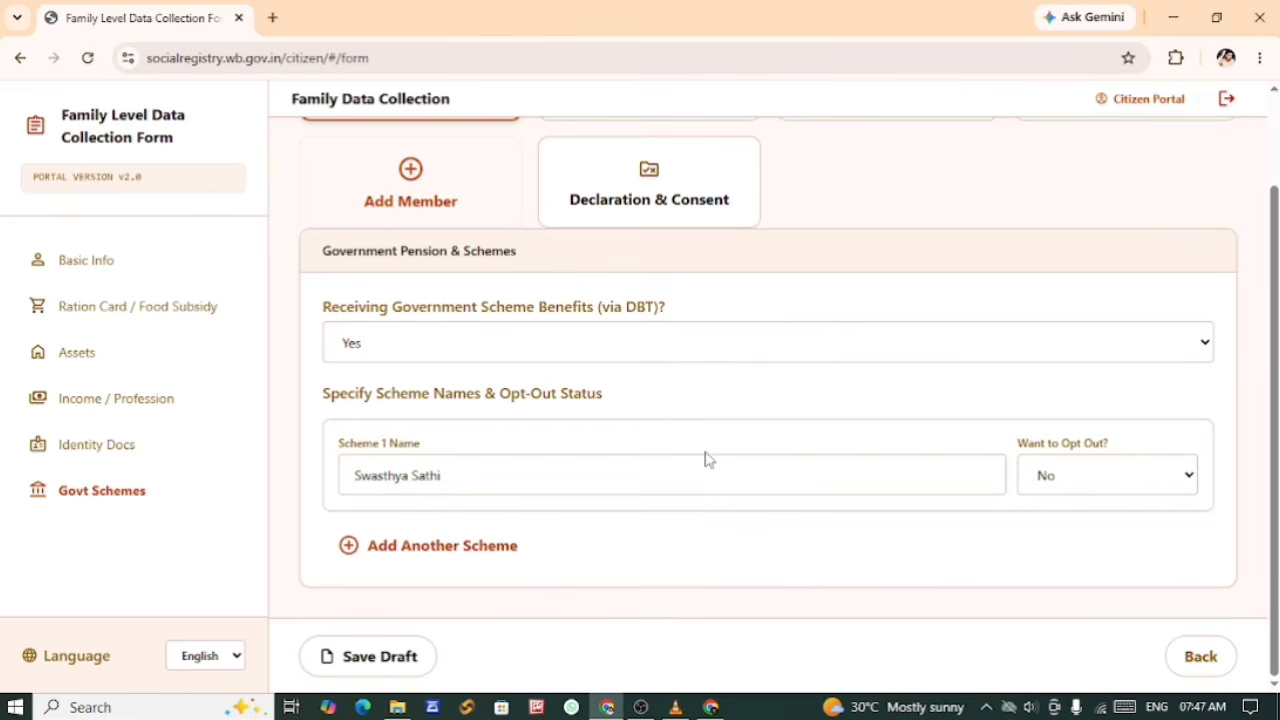
# Step: Clear the Scheme 1 Name, browse the available government schemes and select Swasthya Sathi
pyautogui.click(454, 479)
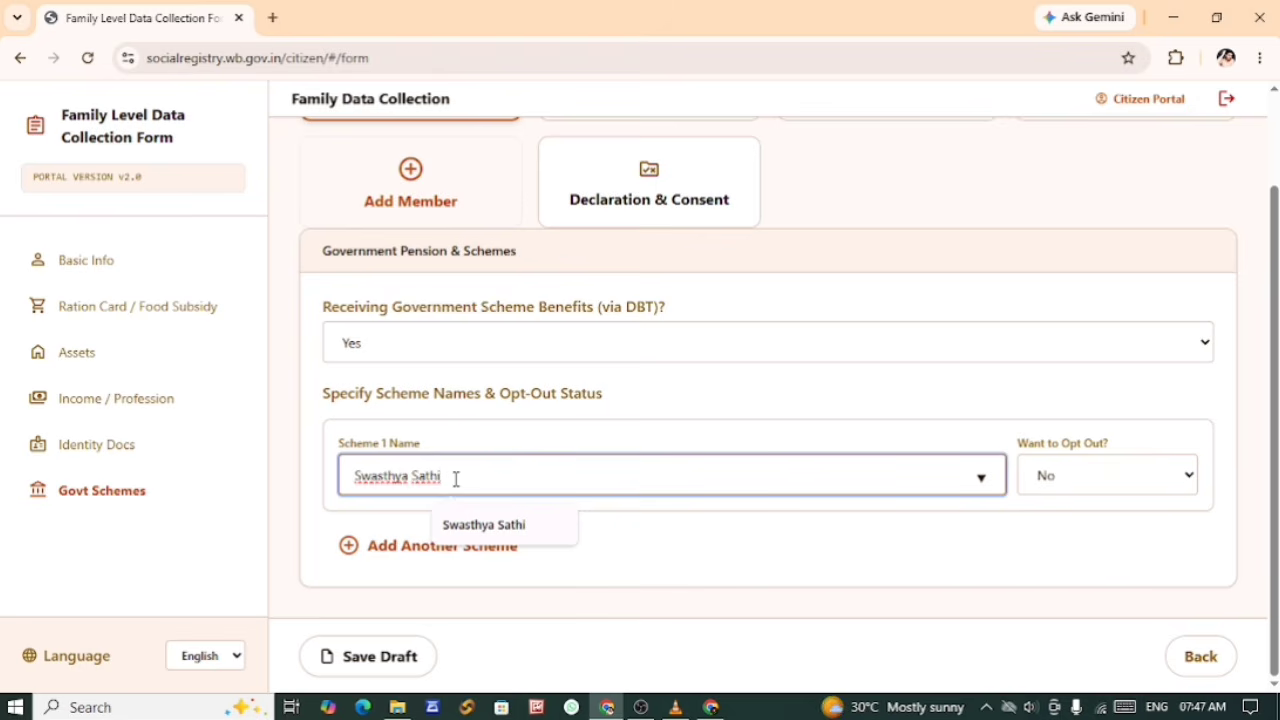
pyautogui.press('BackSpace')
pyautogui.press('BackSpace')
pyautogui.press('BackSpace')
pyautogui.press('BackSpace')
pyautogui.press('BackSpace')
pyautogui.press('BackSpace')
pyautogui.press('BackSpace')
pyautogui.press('BackSpace')
pyautogui.press('BackSpace')
pyautogui.press('BackSpace')
pyautogui.press('BackSpace')
pyautogui.press('BackSpace')
pyautogui.press('BackSpace')
pyautogui.press('BackSpace')
pyautogui.click(455, 479)
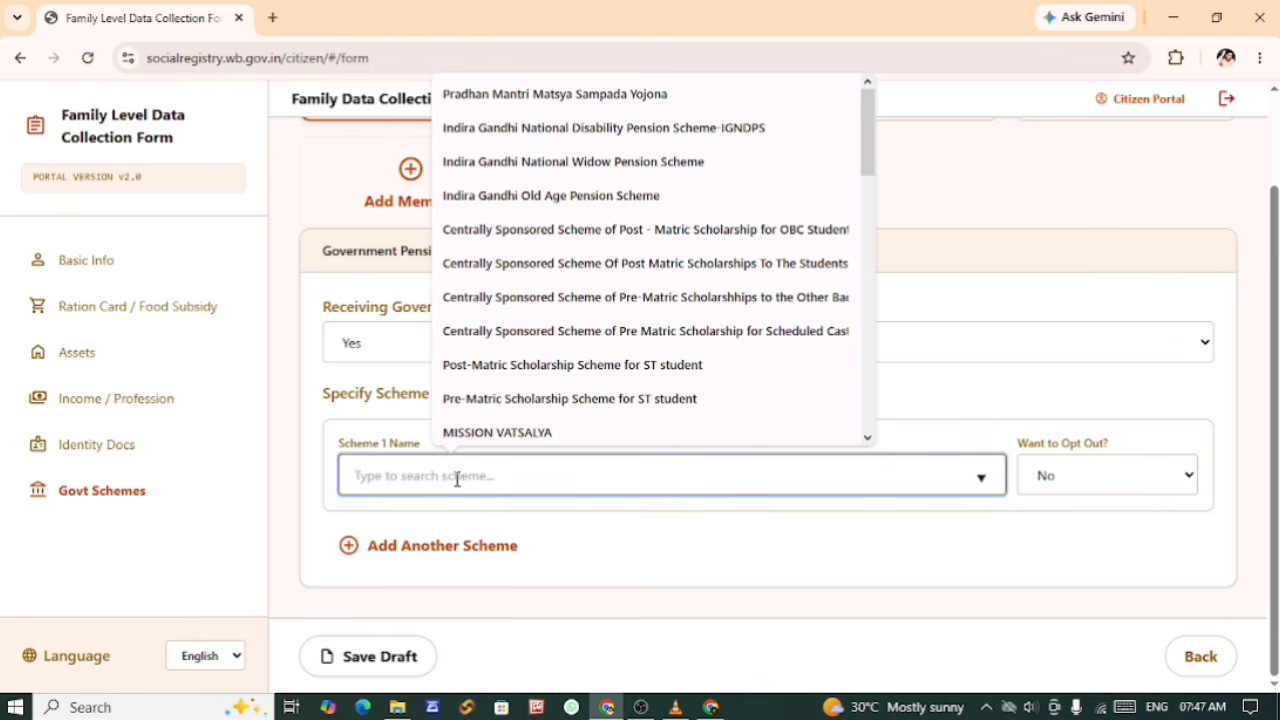
pyautogui.scroll(-2, 566, 315)
pyautogui.scroll(2, 570, 302)
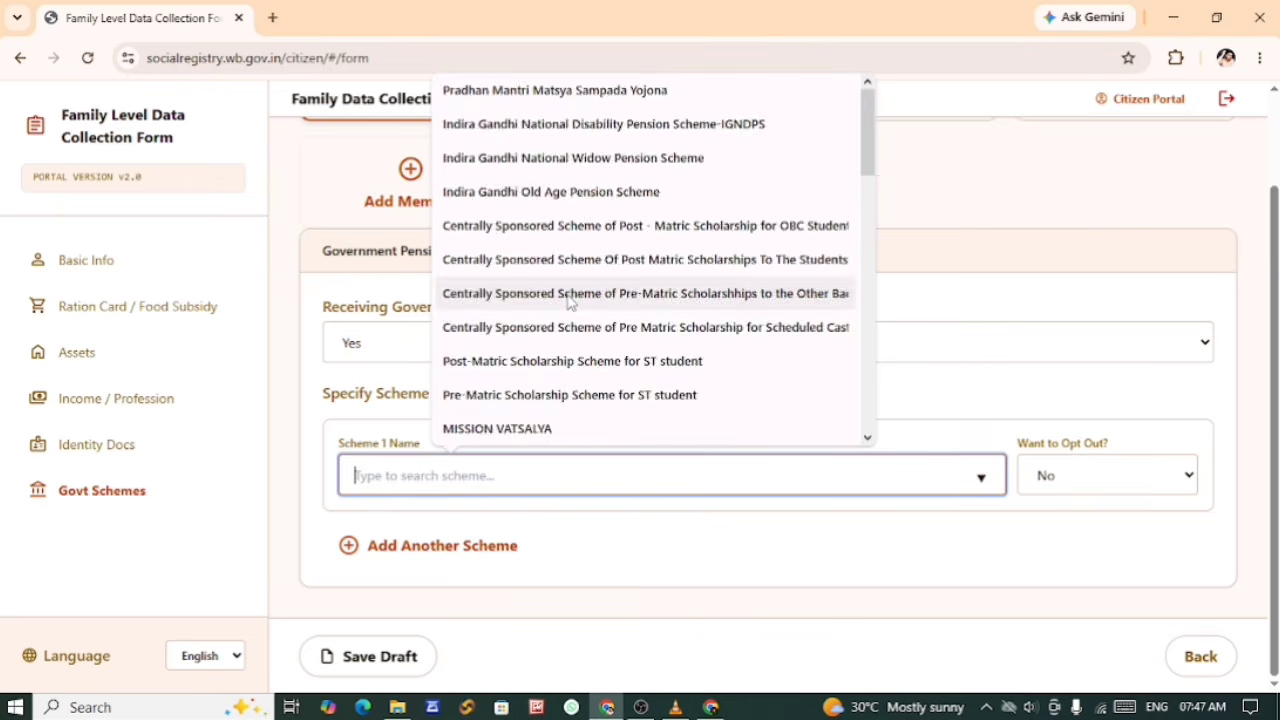
pyautogui.scroll(-2, 570, 302)
pyautogui.scroll(-1, 570, 302)
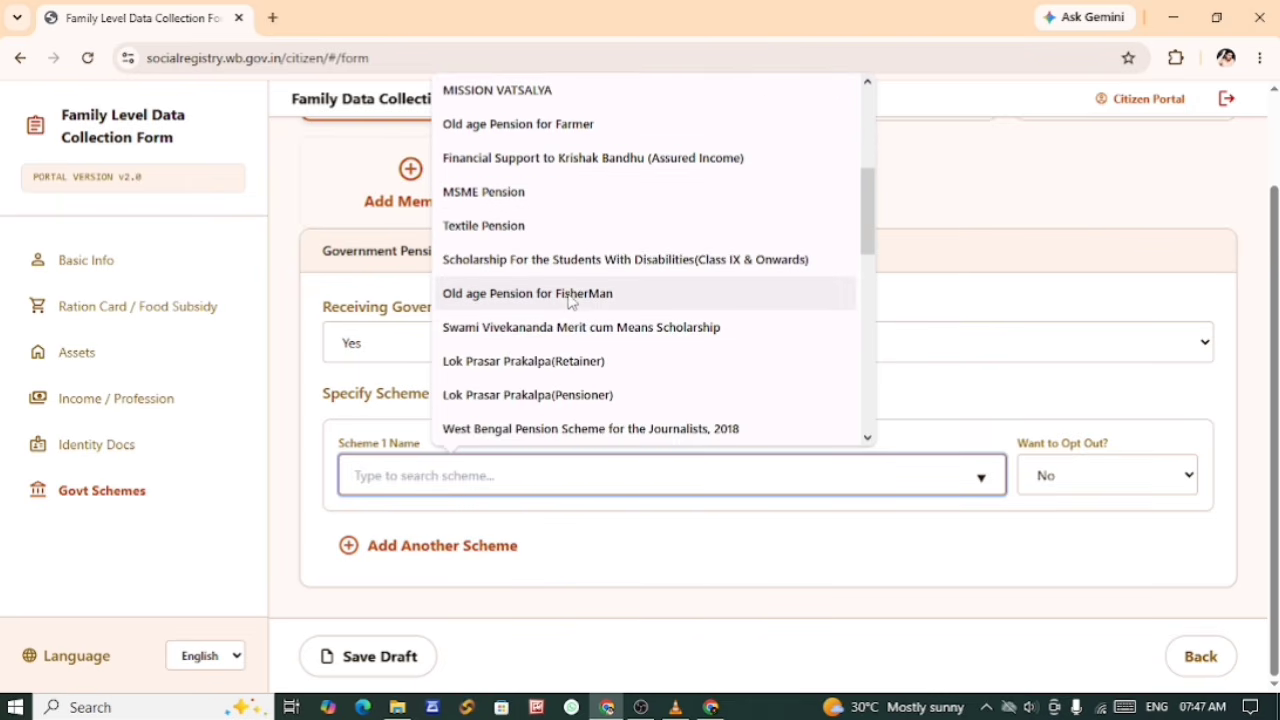
pyautogui.scroll(-4, 570, 302)
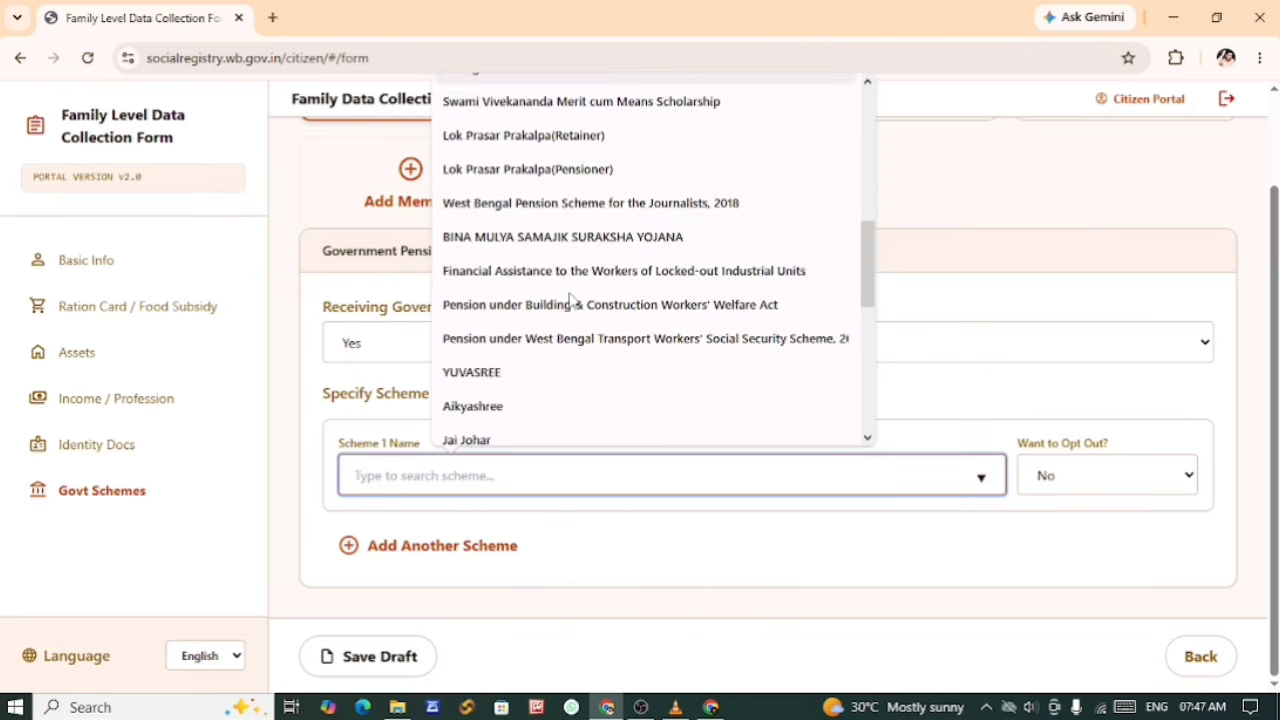
pyautogui.scroll(-3, 570, 300)
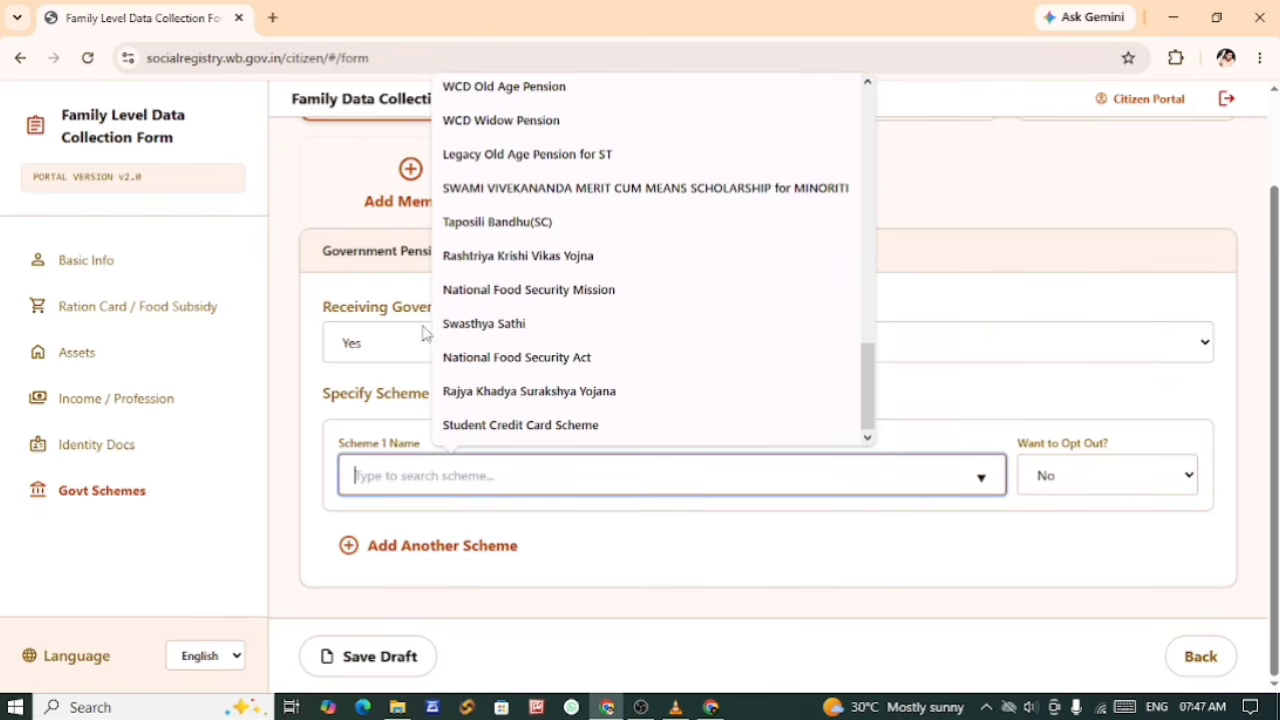
pyautogui.click(476, 326)
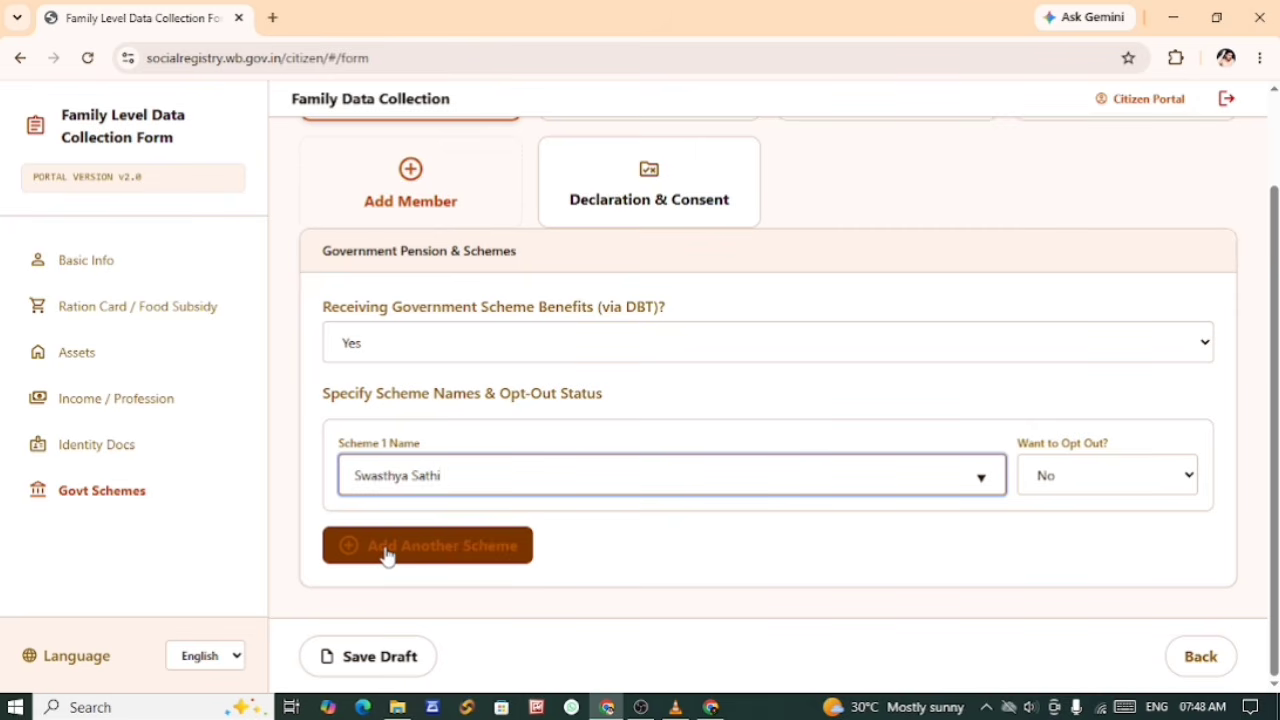
# Step: Open Member 2's Basic Info and set the Member Type to Adult
pyautogui.click(445, 556)
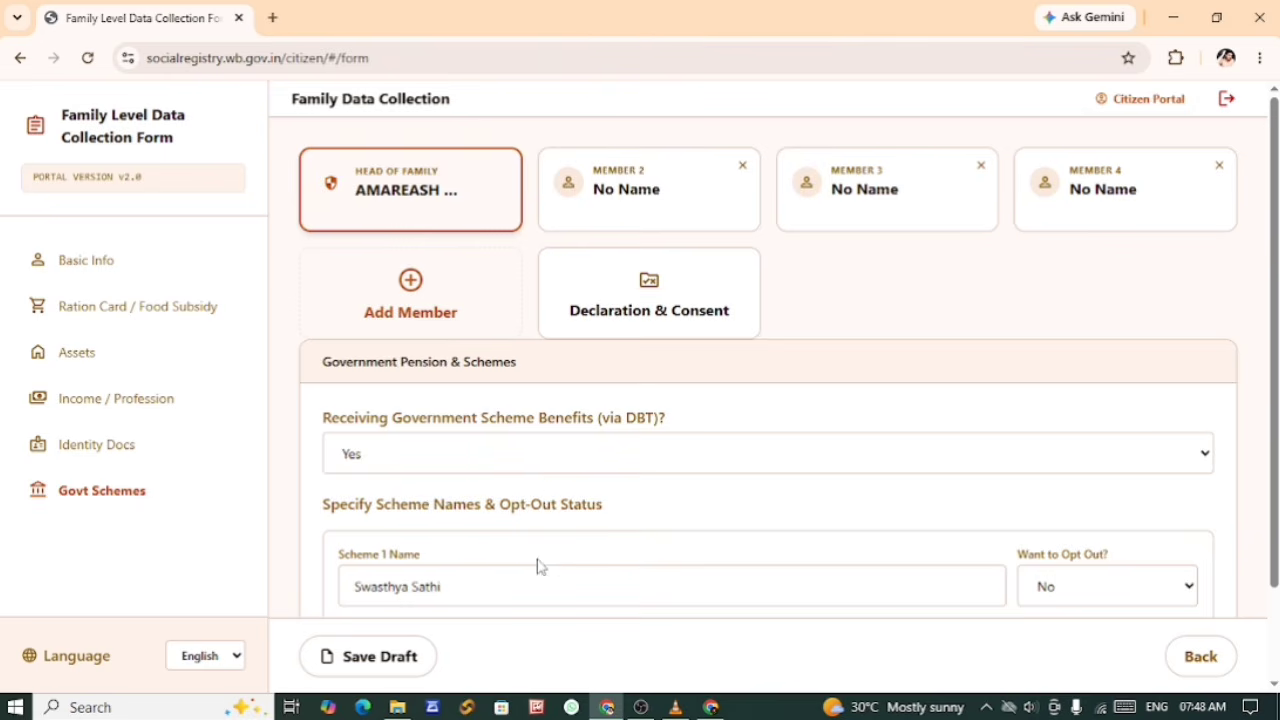
pyautogui.scroll(-2, 540, 566)
pyautogui.scroll(2, 543, 567)
pyautogui.scroll(-1, 517, 489)
pyautogui.scroll(1, 516, 490)
pyautogui.click(632, 204)
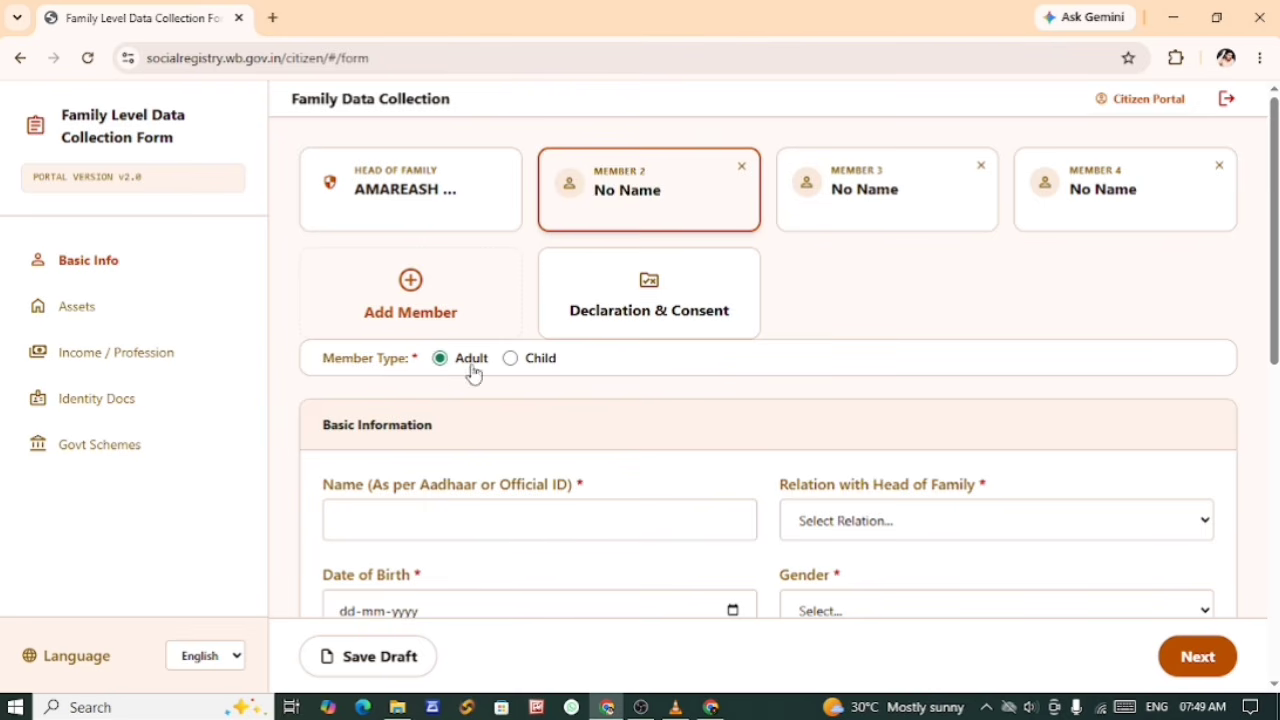
pyautogui.click(510, 358)
pyautogui.click(441, 373)
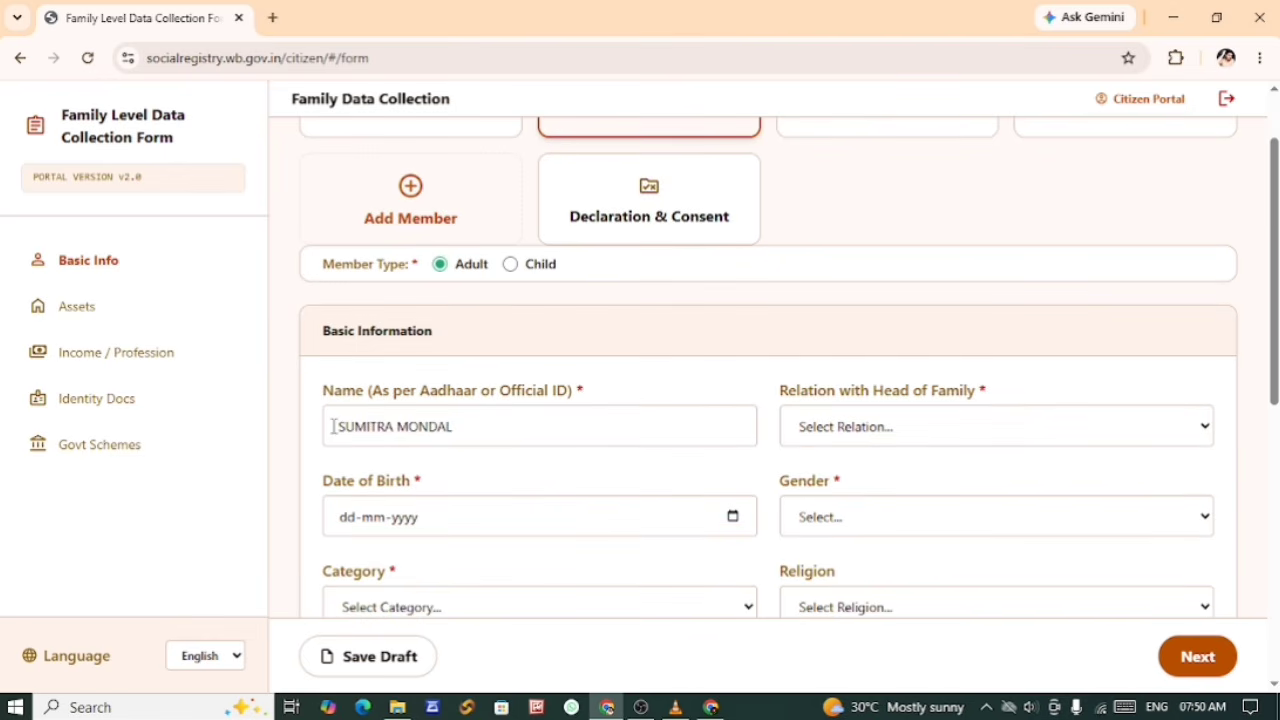
# Step: Set Member 2's Relation with Head of Family to Husband
pyautogui.click(354, 426)
pyautogui.moveTo(340, 430); pyautogui.dragTo(463, 429)
pyautogui.click(491, 356)
pyautogui.click(826, 428)
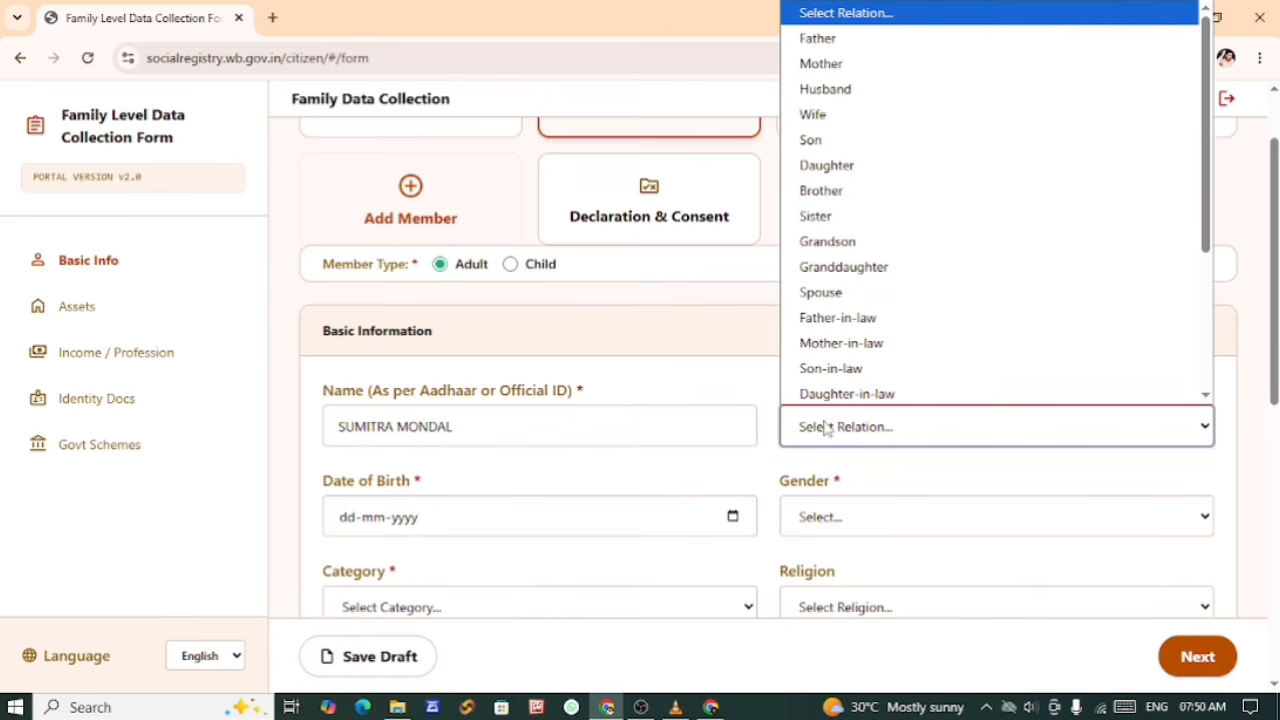
pyautogui.click(827, 95)
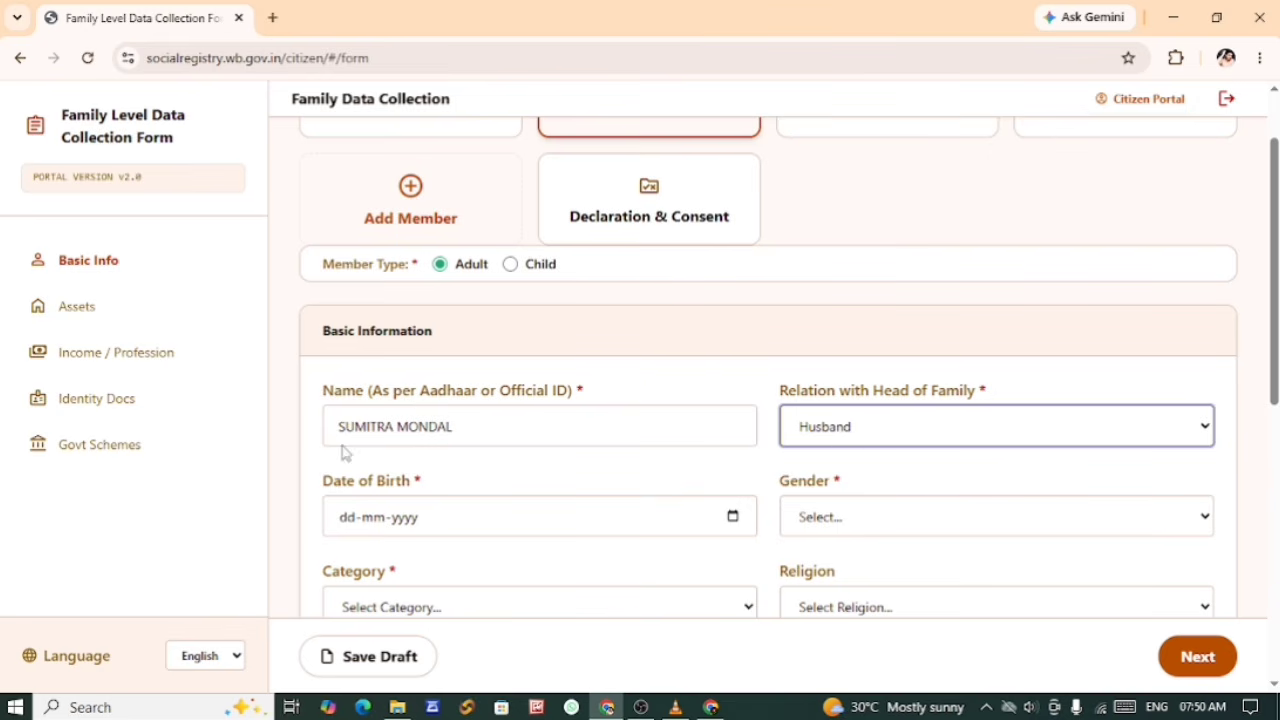
# Step: Enter Member 2's date of birth and set the gender to Female
pyautogui.moveTo(334, 424); pyautogui.dragTo(469, 431)
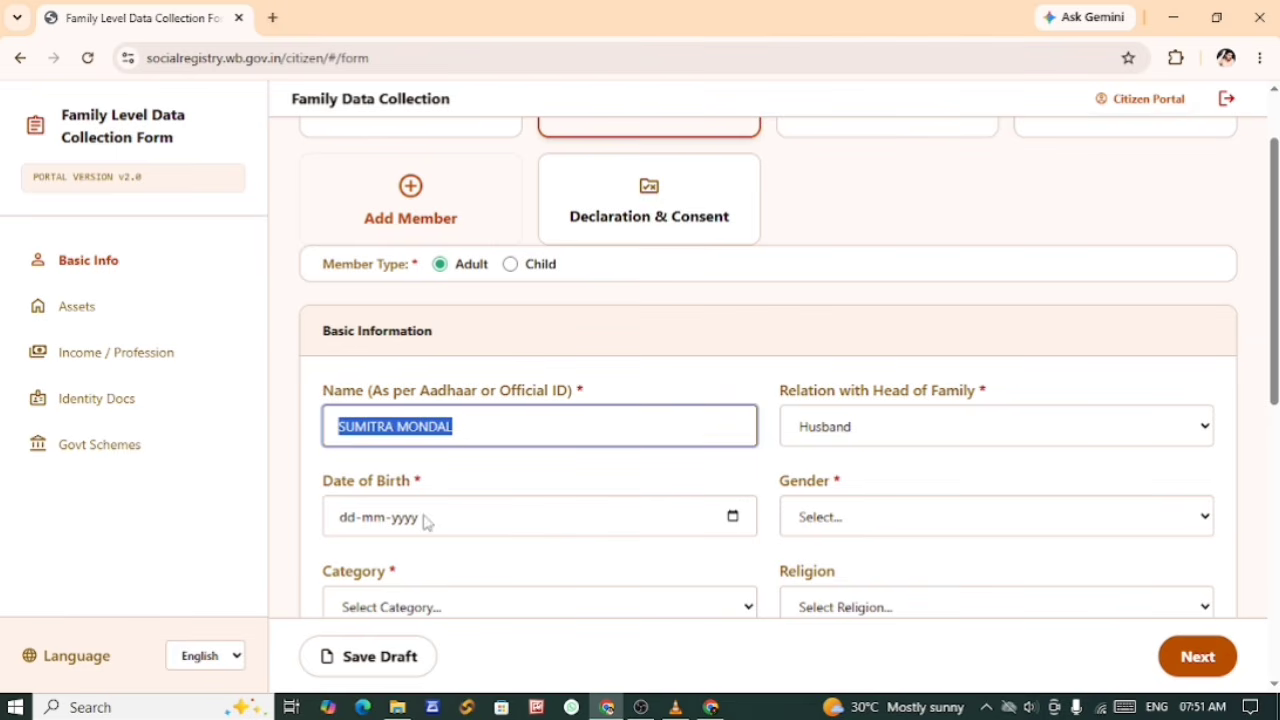
pyautogui.click(391, 525)
pyautogui.click(733, 517)
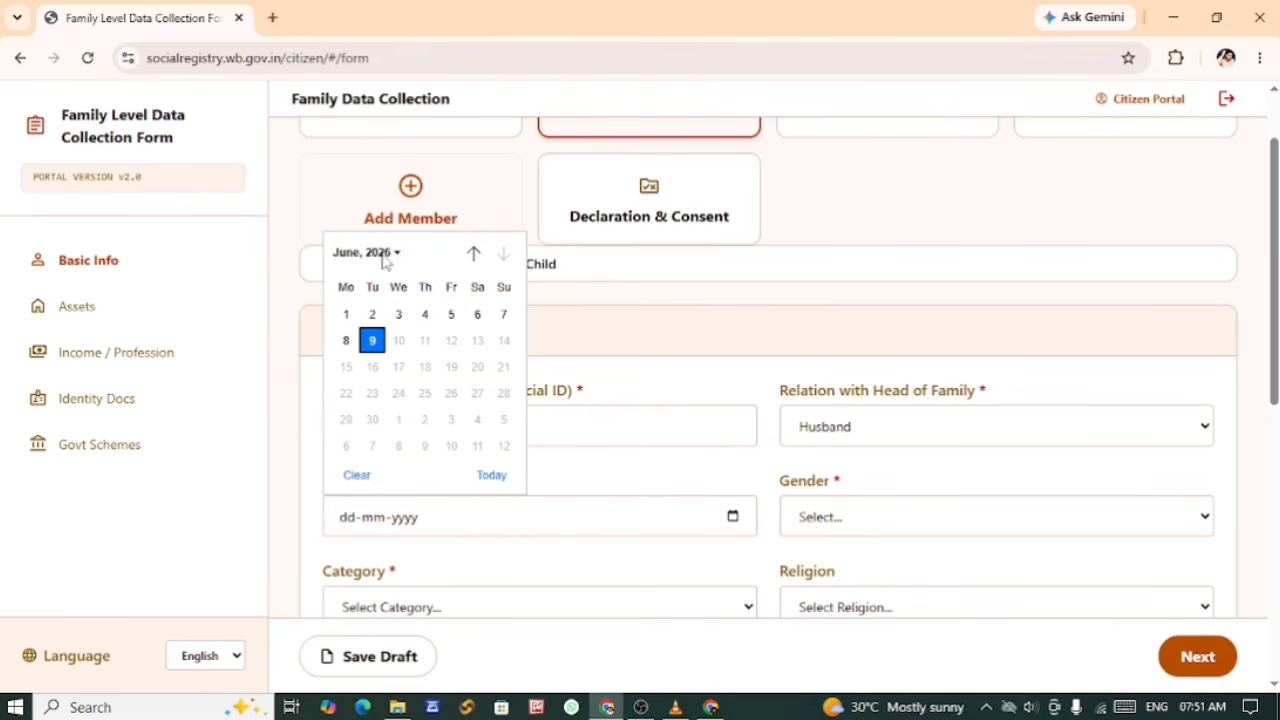
pyautogui.click(398, 317)
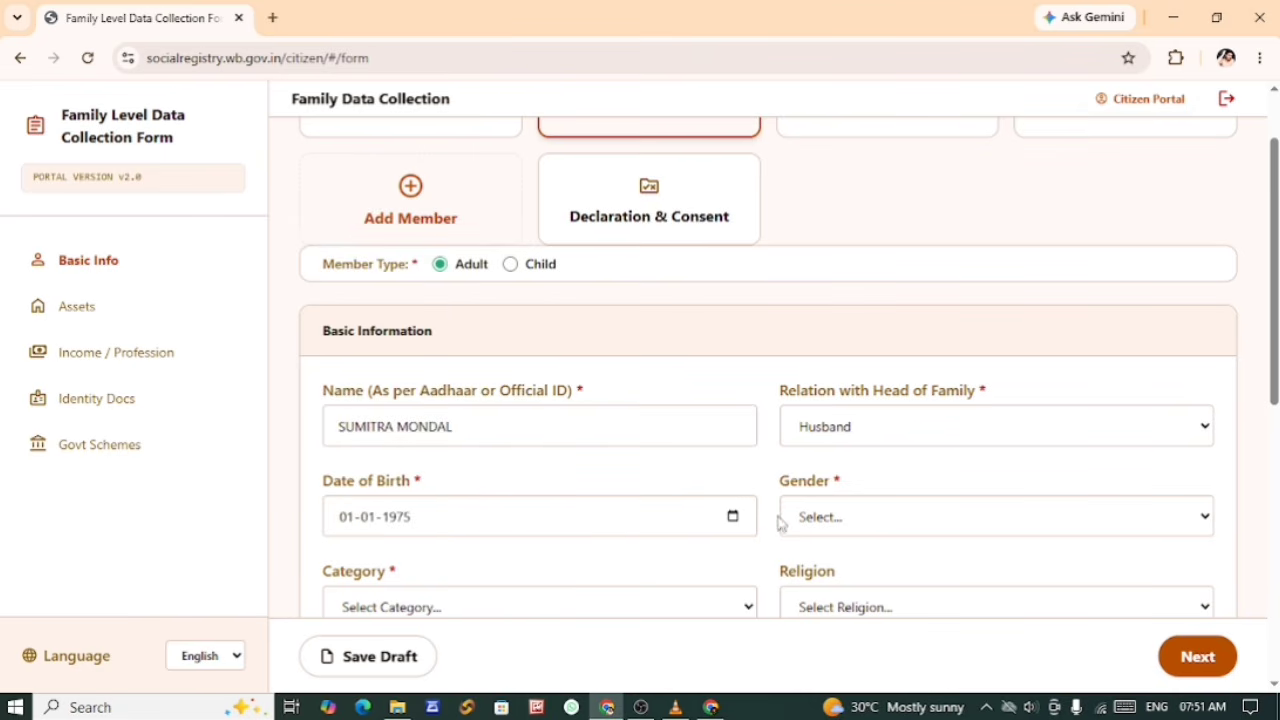
pyautogui.moveTo(336, 426); pyautogui.dragTo(469, 426)
pyautogui.click(552, 478)
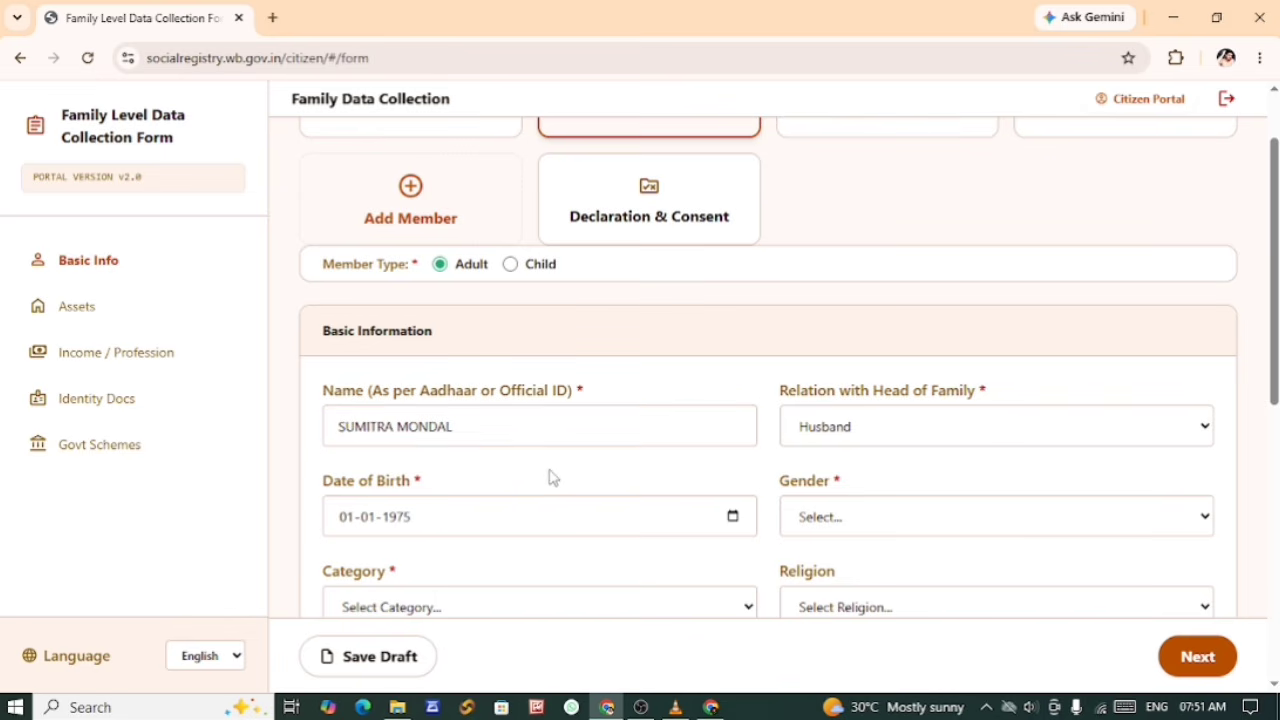
pyautogui.click(836, 528)
pyautogui.click(829, 603)
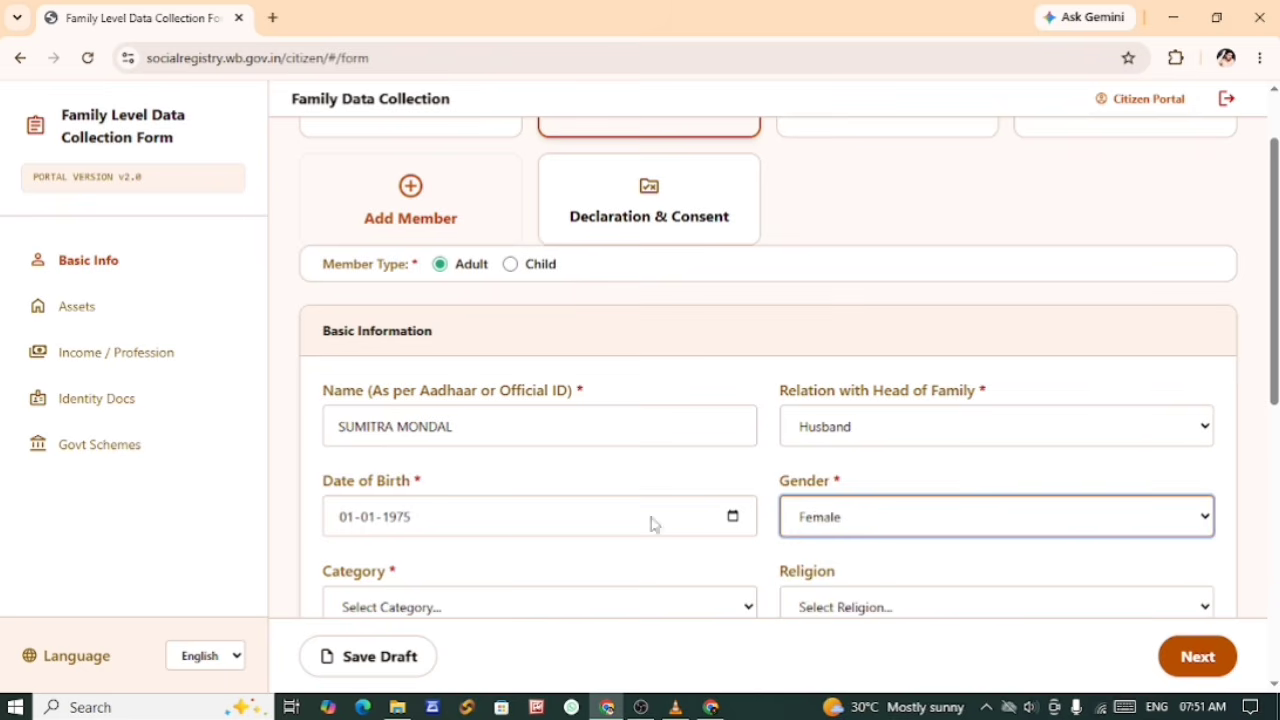
# Step: Set Member 2's Category to UR (Unreserved Category) and Religion to Hinduism
pyautogui.scroll(-3, 566, 509)
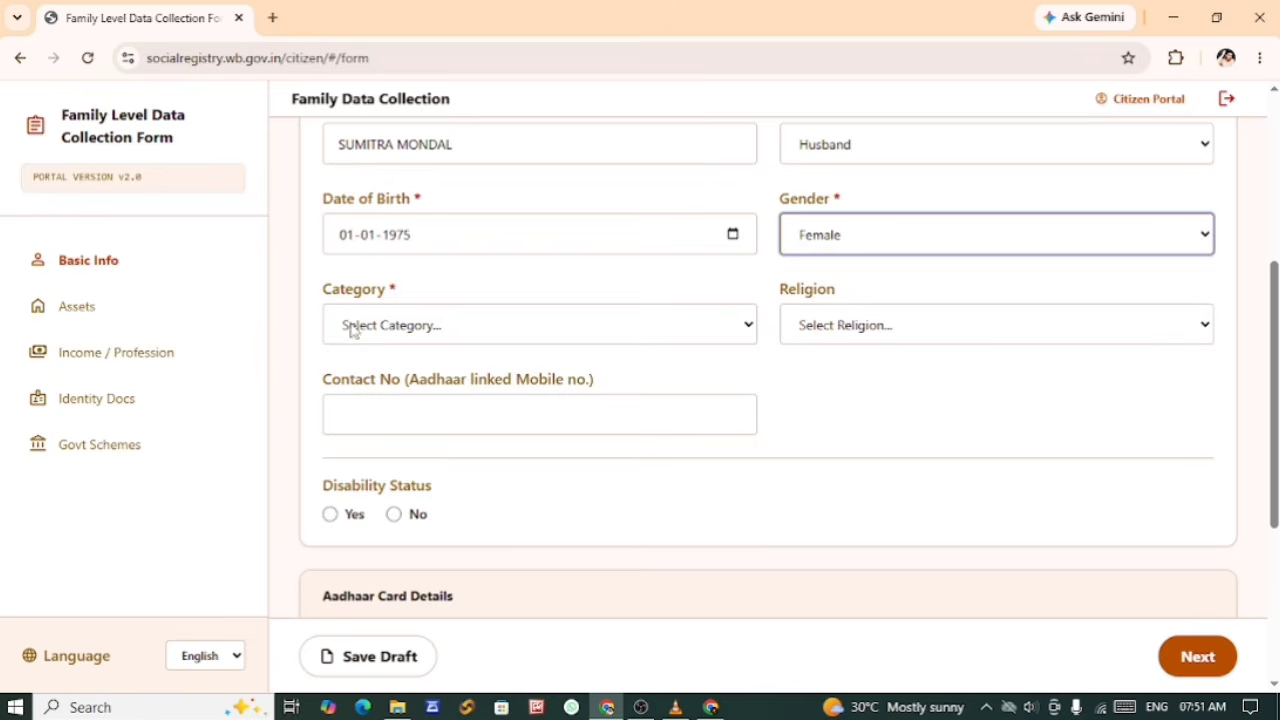
pyautogui.click(351, 329)
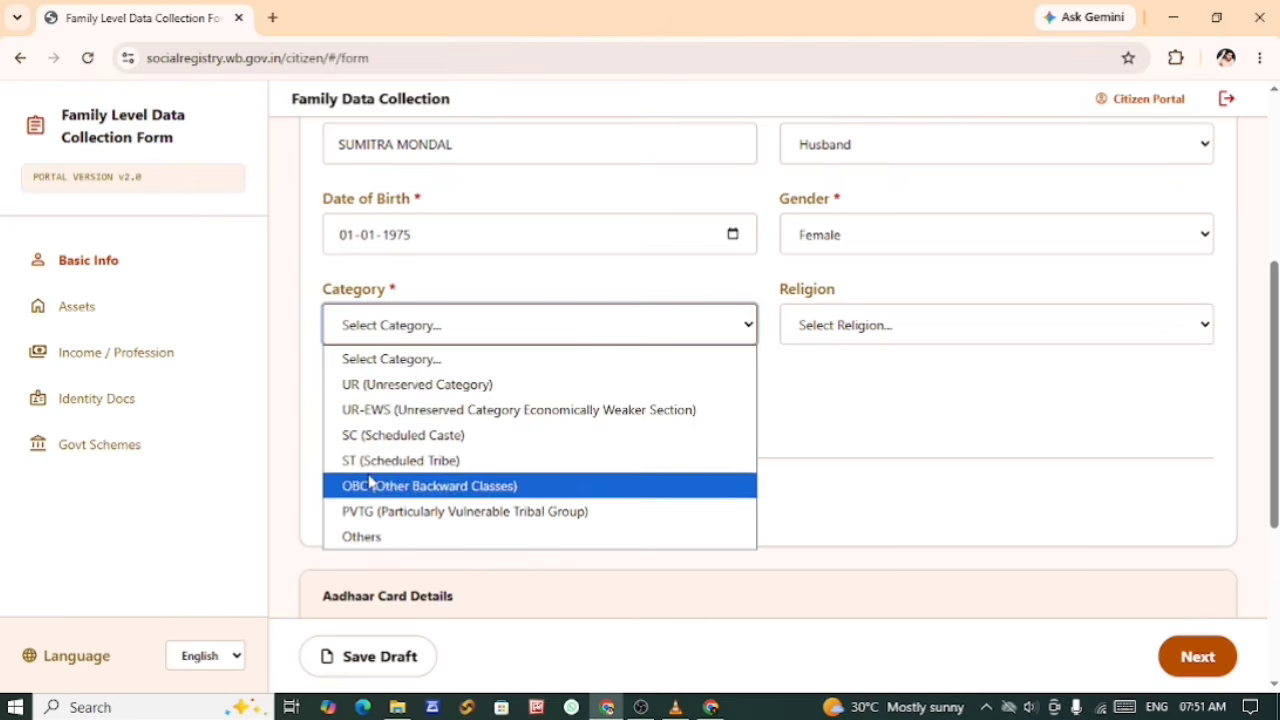
pyautogui.click(365, 388)
pyautogui.click(815, 332)
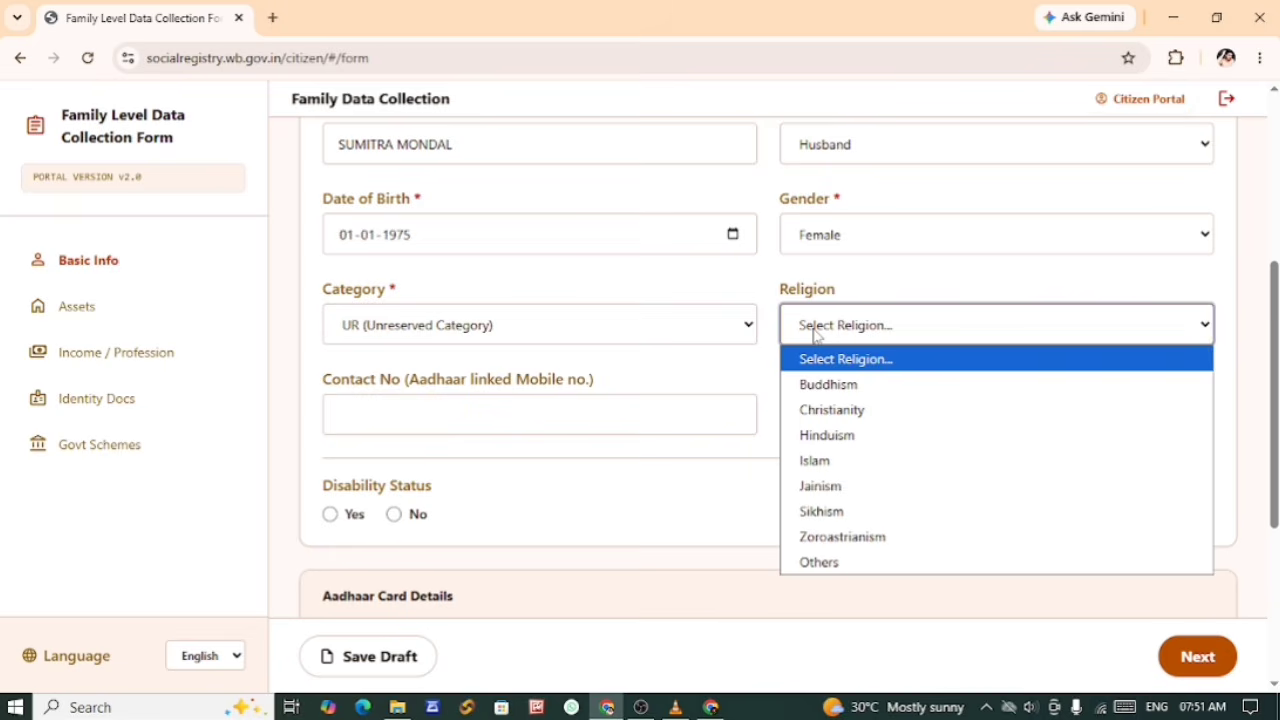
pyautogui.click(880, 437)
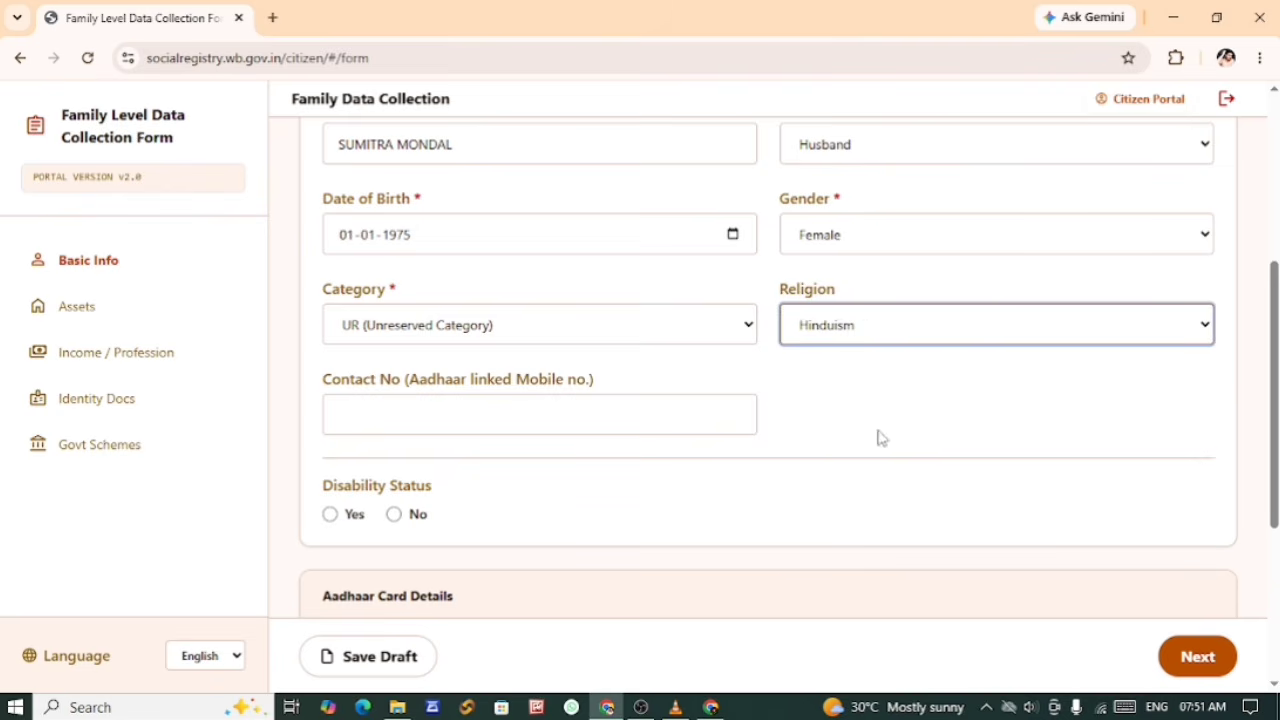
# Step: Paste Member 2's Aadhaar-linked mobile number into the contact number field
pyautogui.click(381, 416)
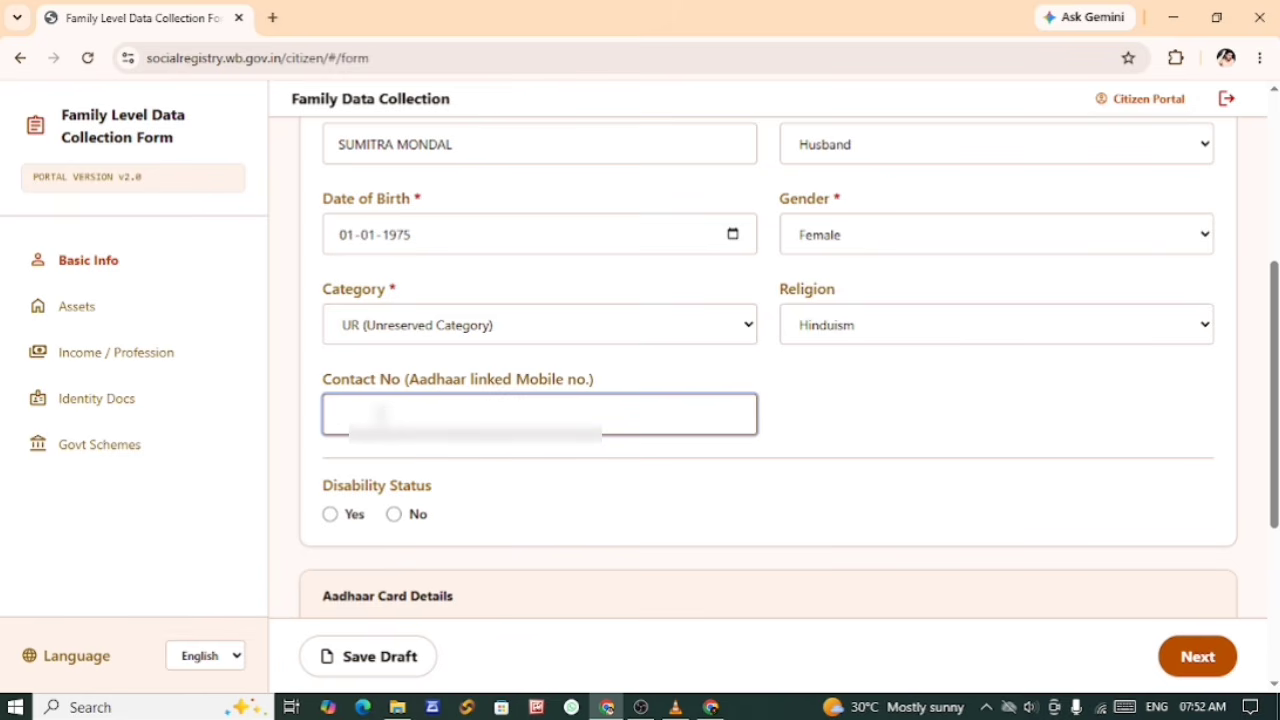
pyautogui.hotkey('ctrl', 'v')
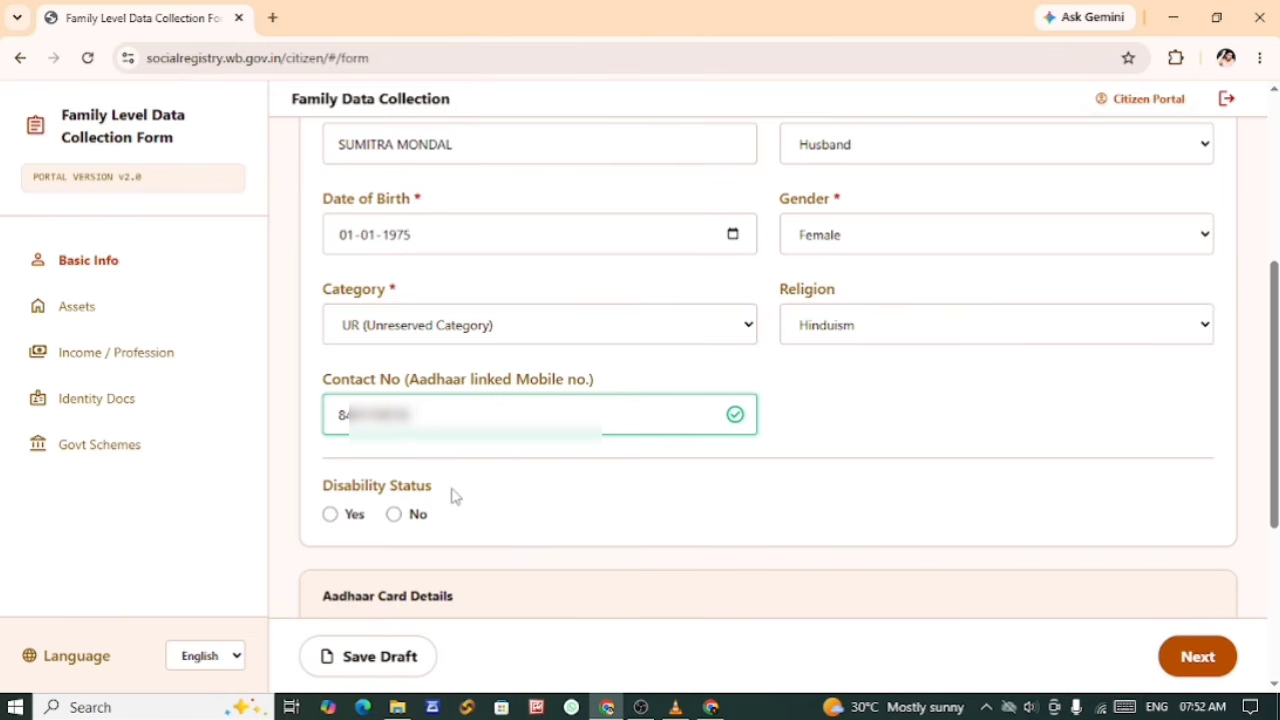
pyautogui.moveTo(337, 144); pyautogui.dragTo(470, 148)
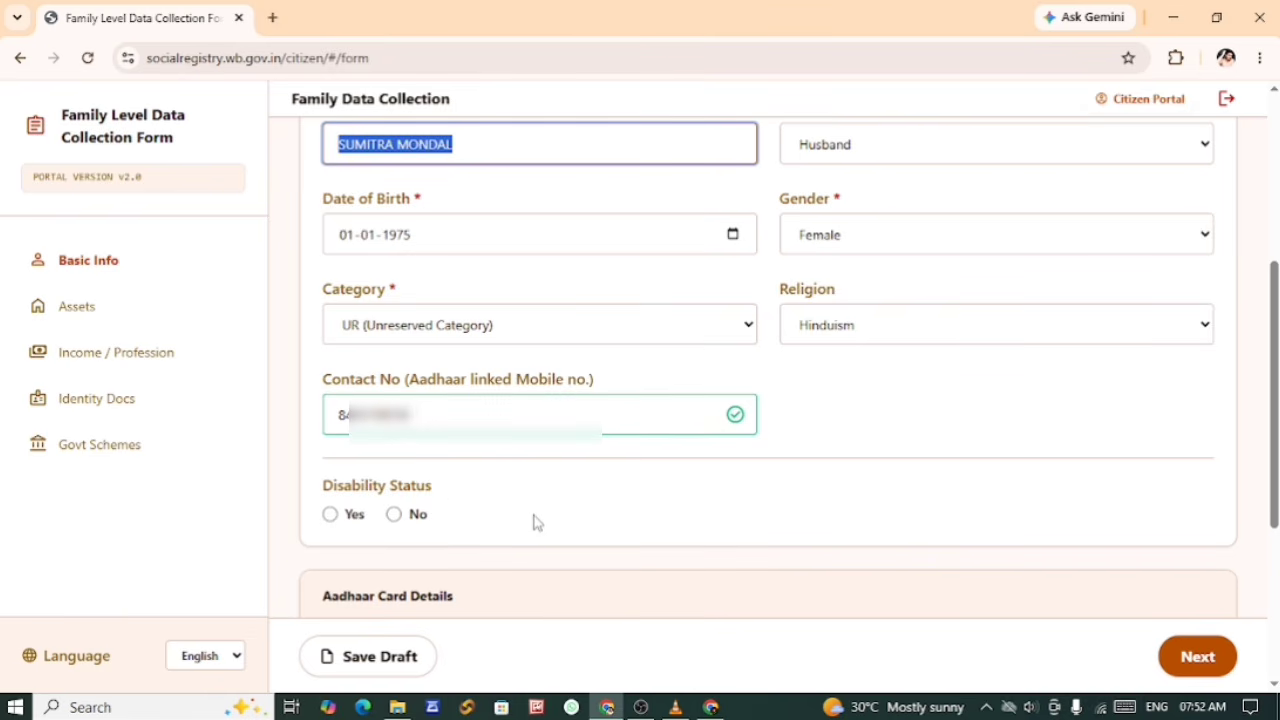
# Step: Set Member 2's Disability Status to No
pyautogui.click(331, 515)
pyautogui.scroll(-2, 585, 535)
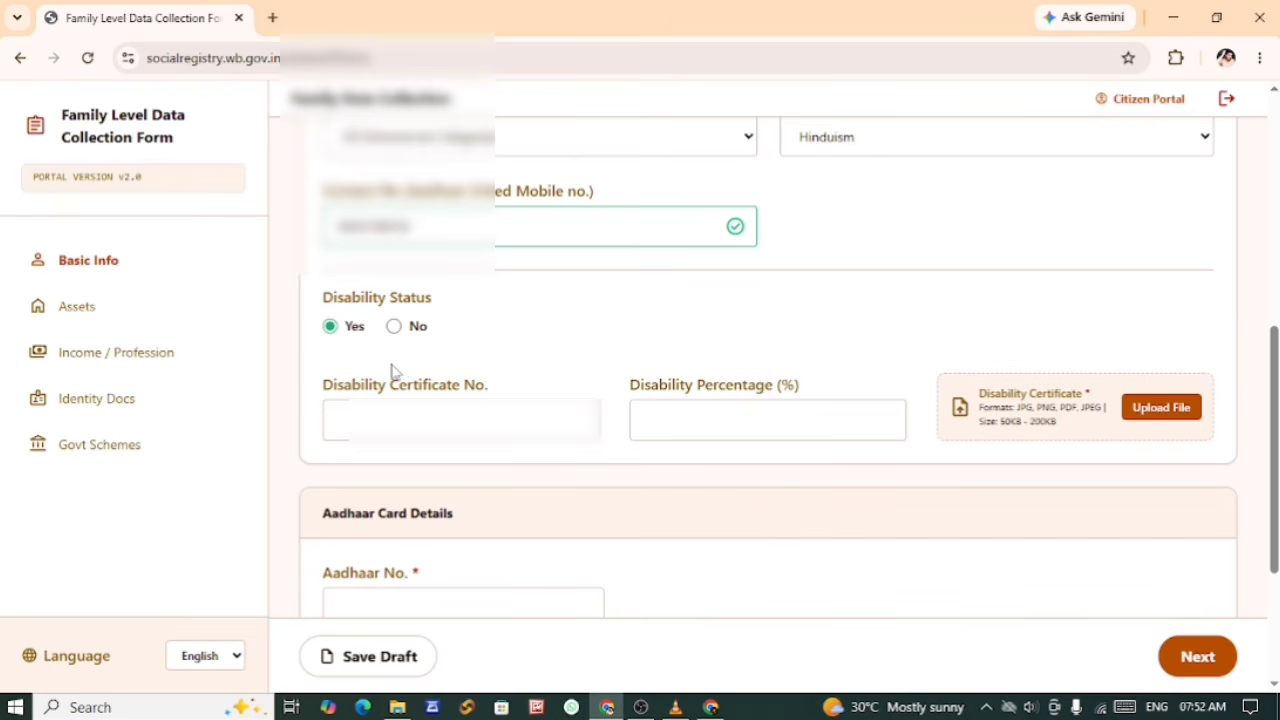
pyautogui.click(394, 327)
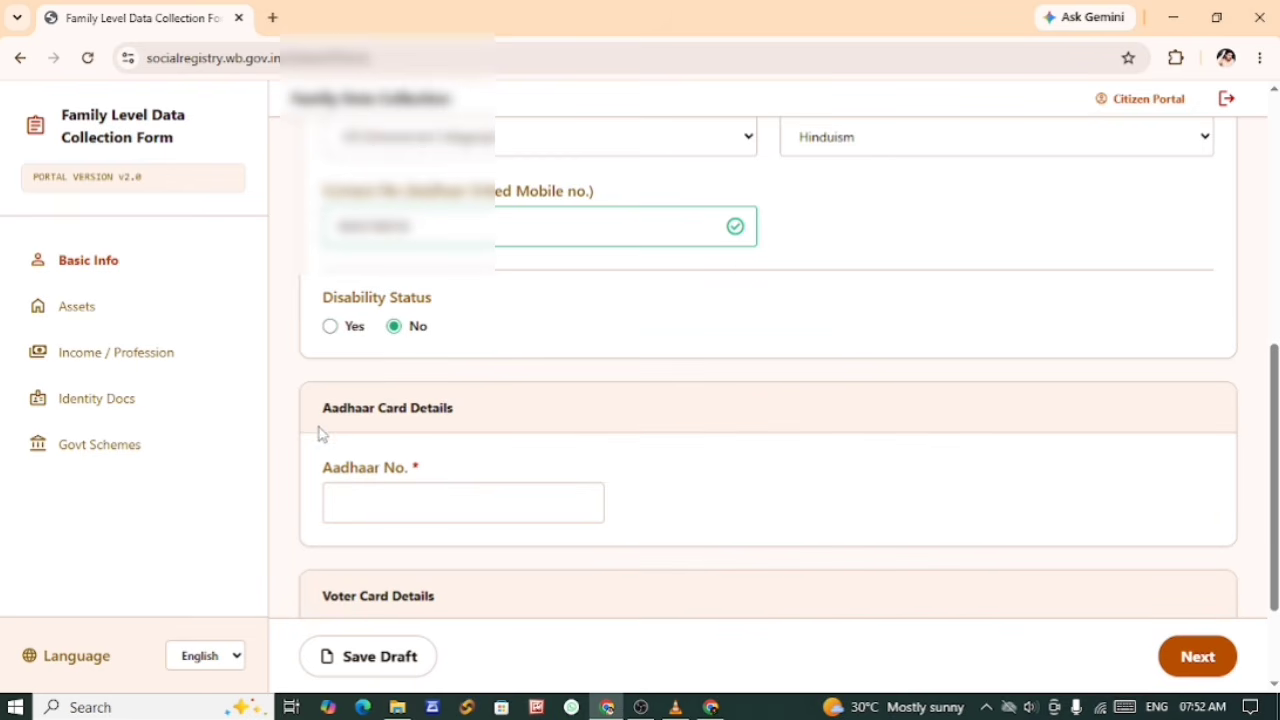
# Step: Enter Member 2's Aadhaar number and upload the matching Aadhaar card document from the Desktop
pyautogui.moveTo(320, 425); pyautogui.dragTo(462, 422)
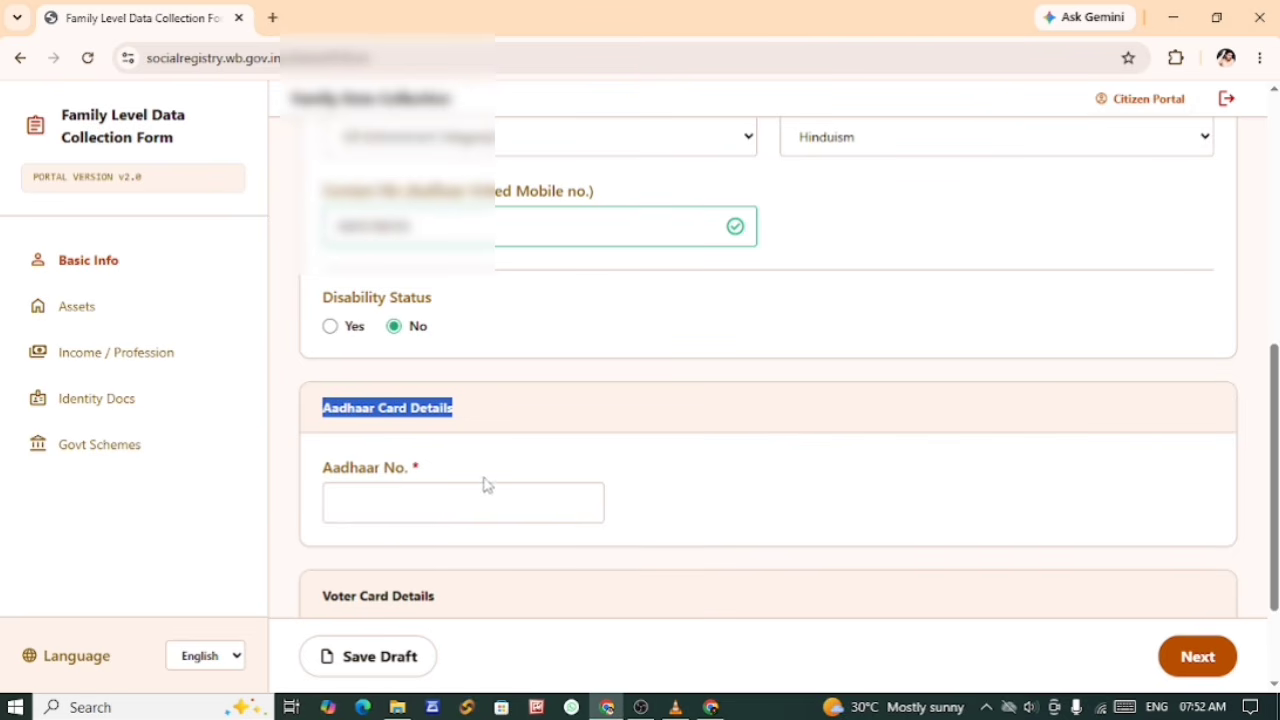
pyautogui.click(389, 505)
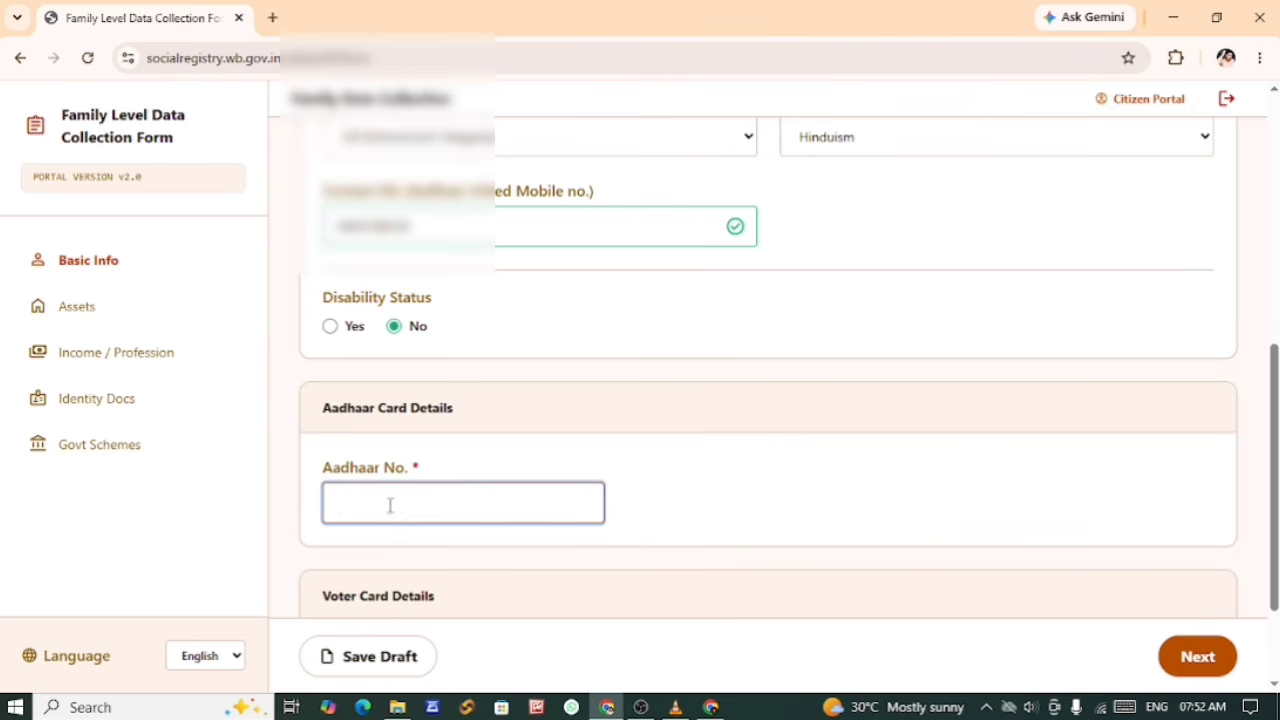
pyautogui.write('*******')
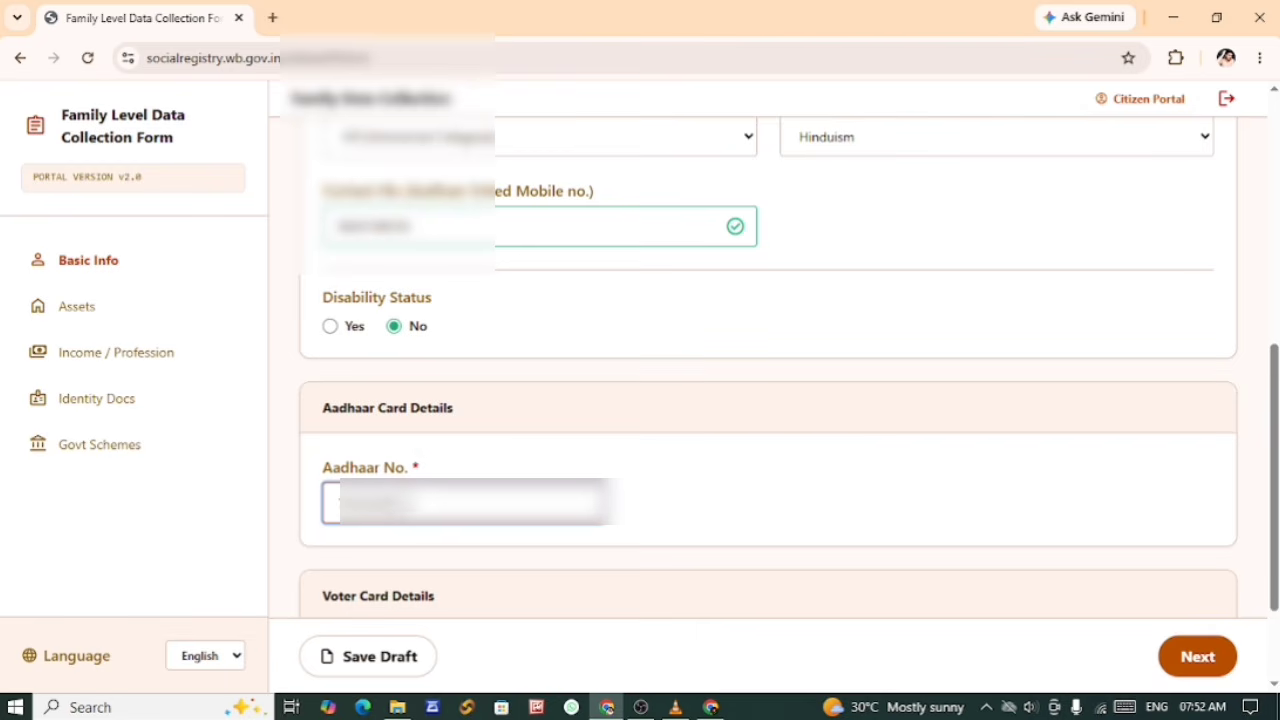
pyautogui.write('**')
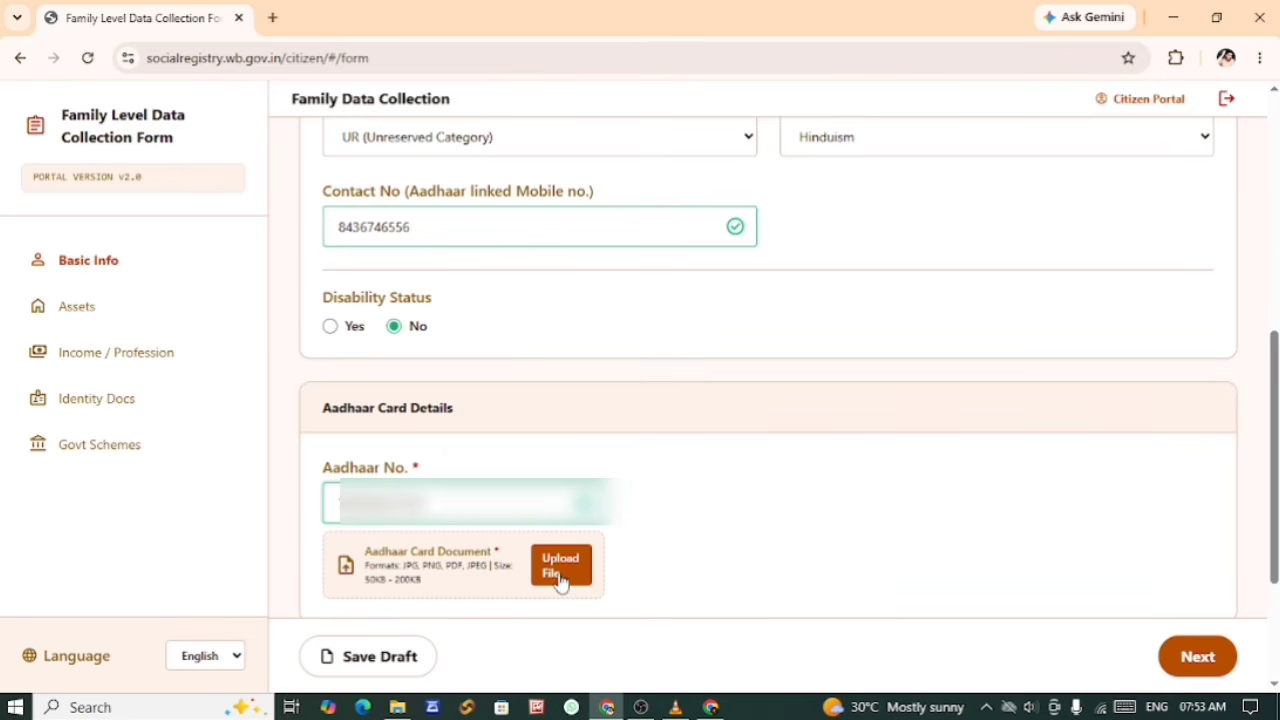
pyautogui.click(560, 566)
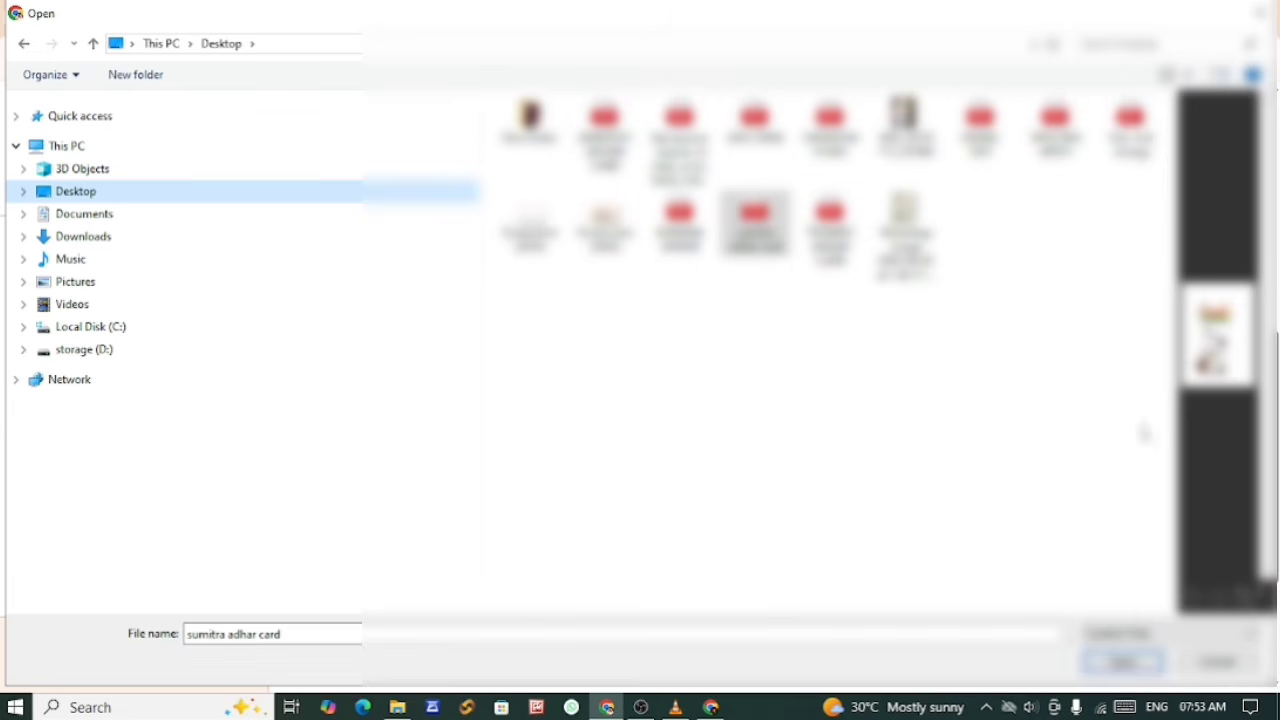
pyautogui.click(1120, 662)
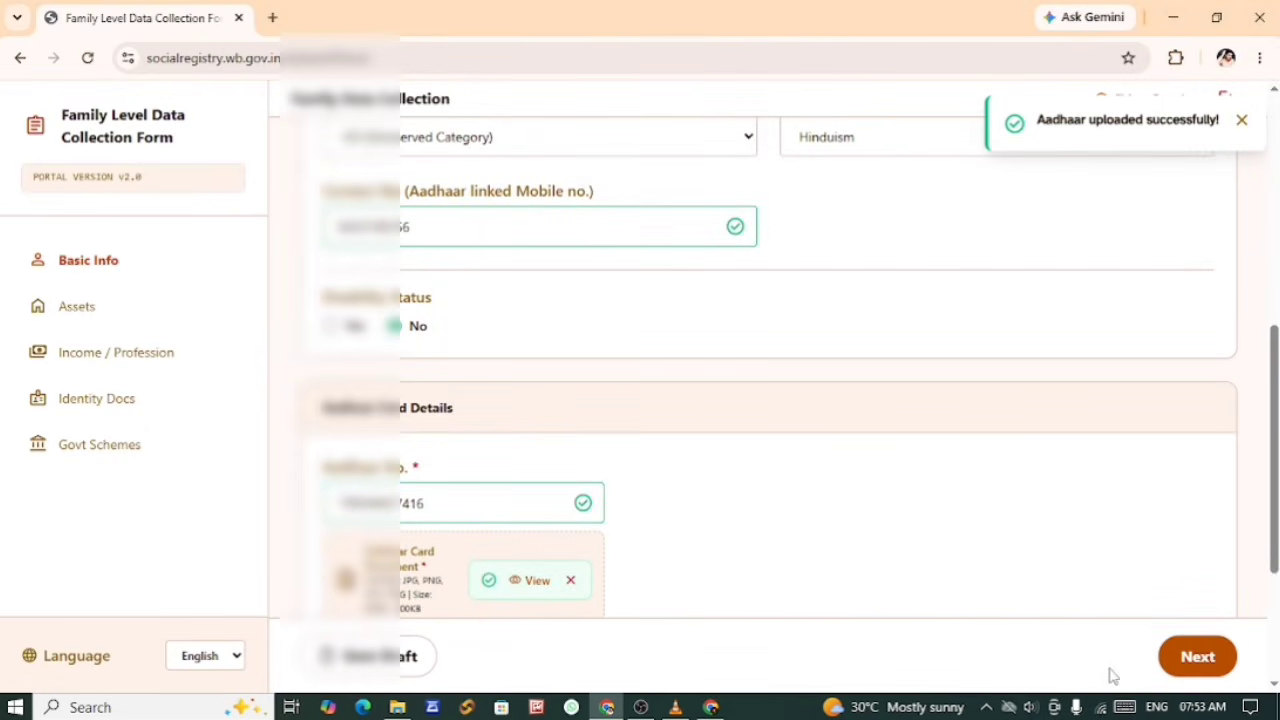
# Step: Enter Member 2's EPIC number in the Voter Card Details and upload the voter card document
pyautogui.scroll(-3, 763, 560)
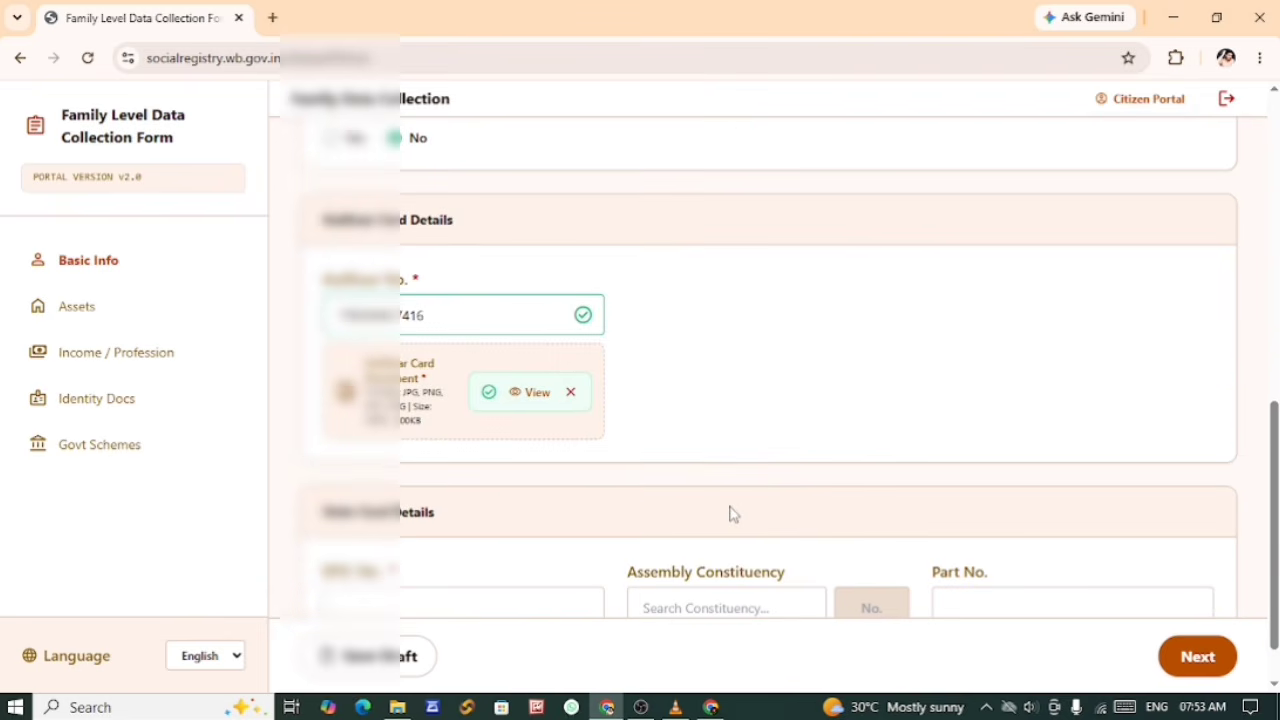
pyautogui.scroll(-1, 729, 508)
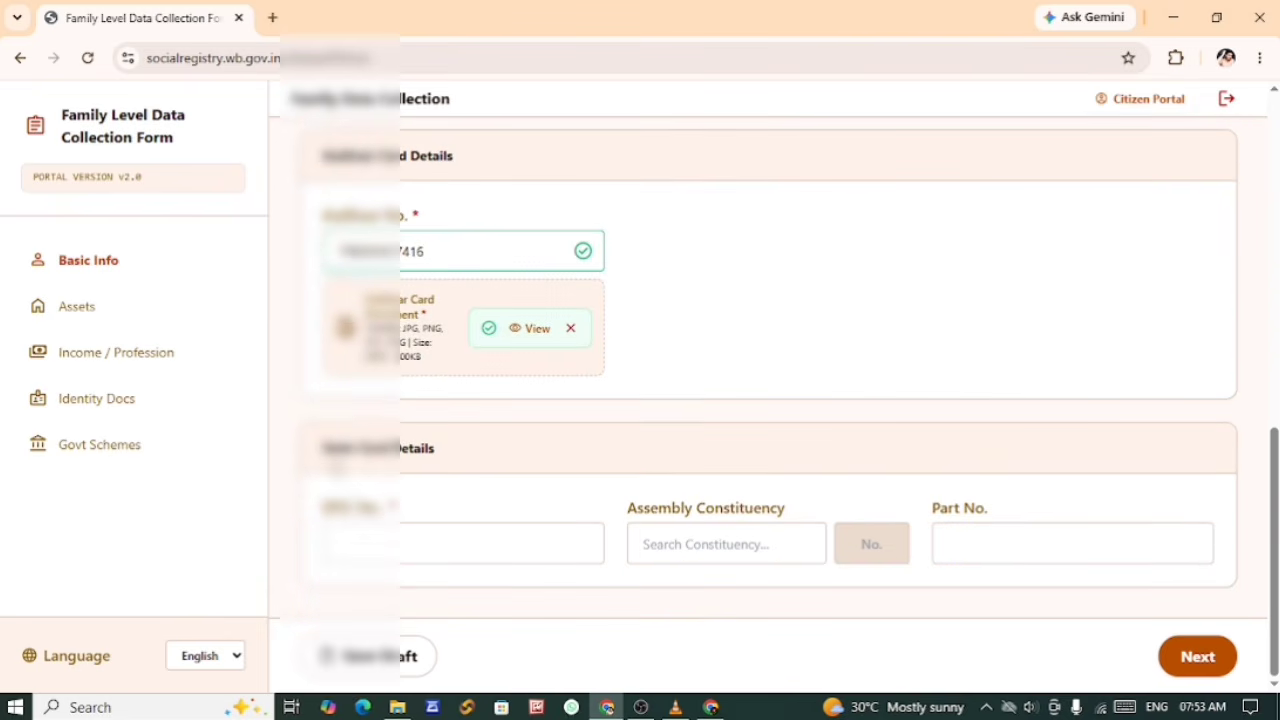
pyautogui.moveTo(332, 450); pyautogui.dragTo(443, 457)
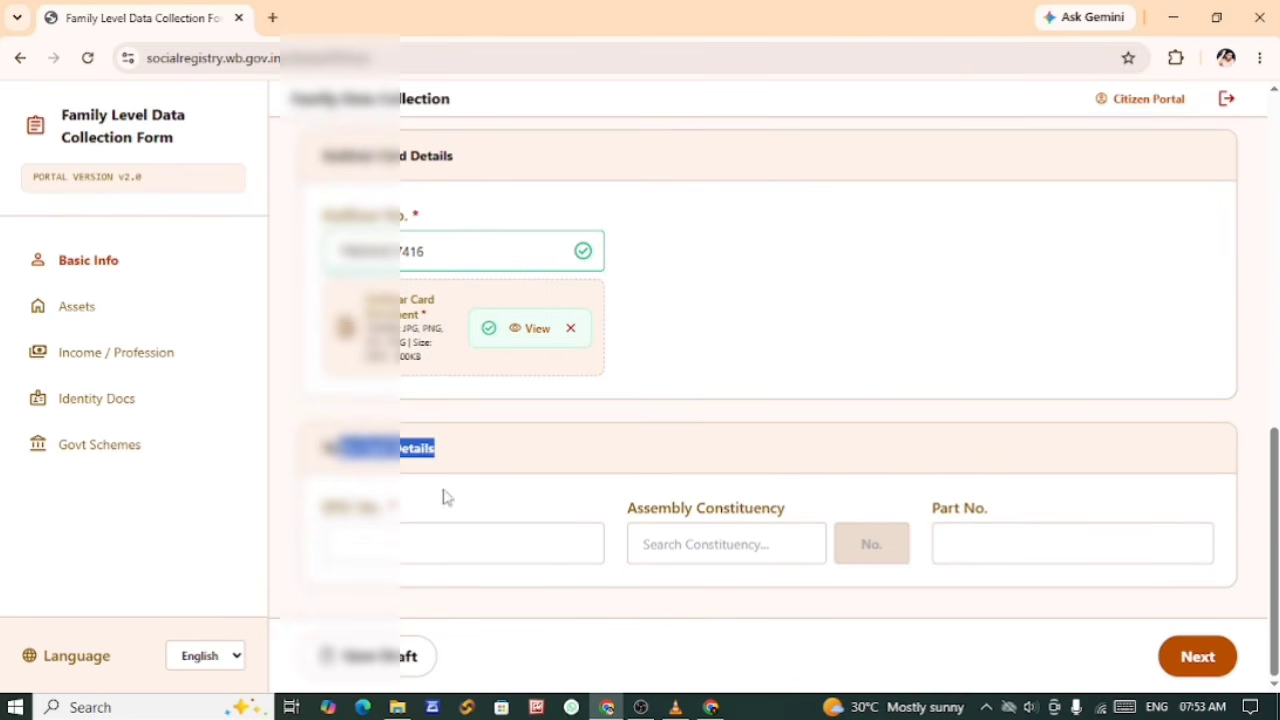
pyautogui.click(445, 497)
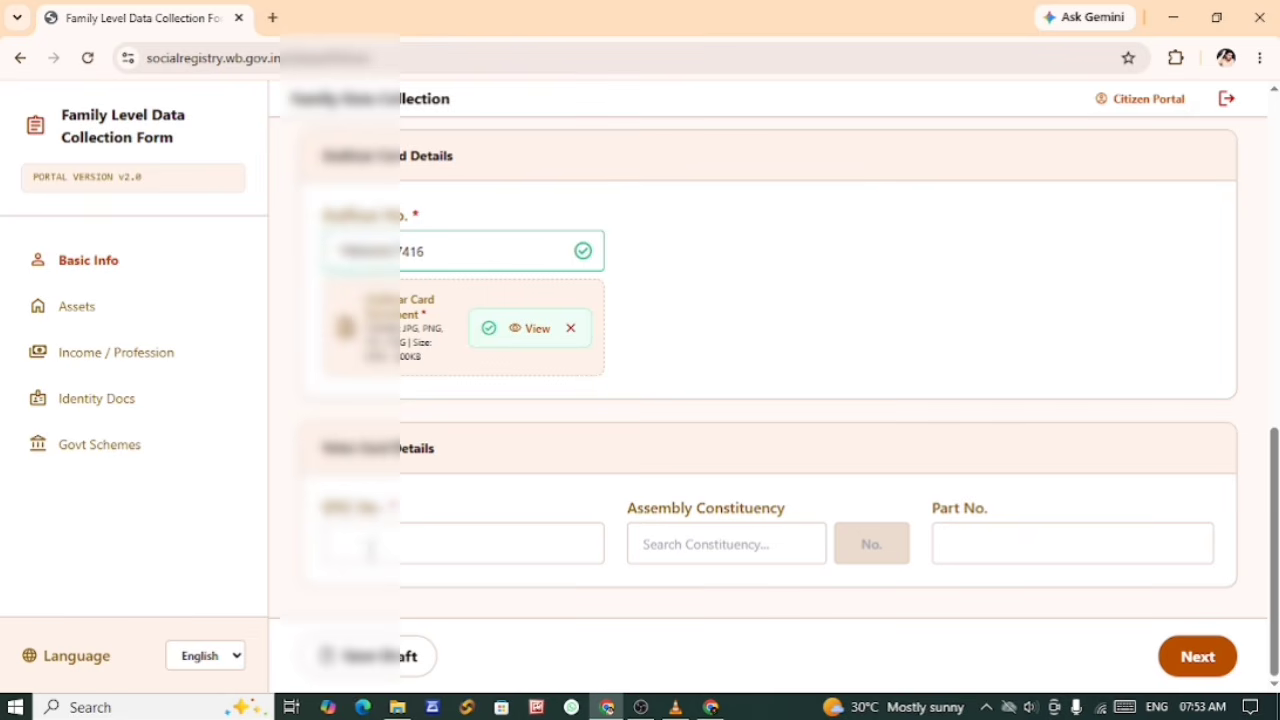
pyautogui.click(370, 551)
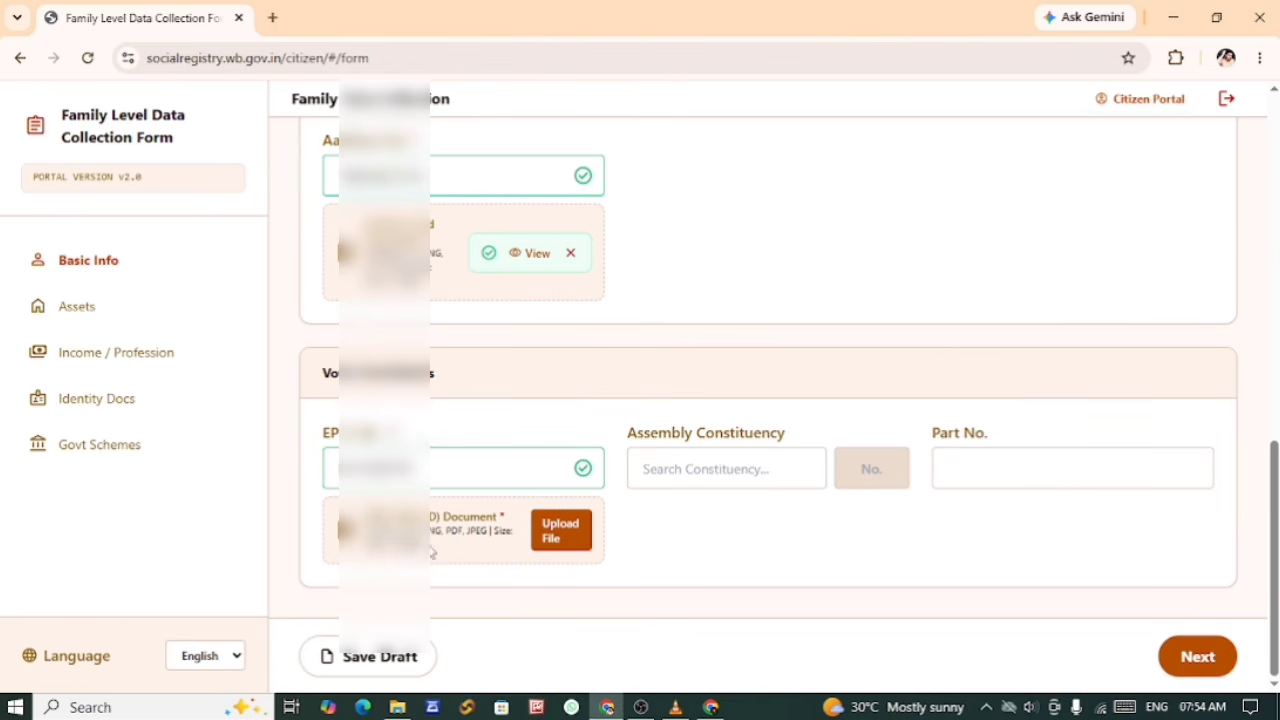
pyautogui.click(548, 541)
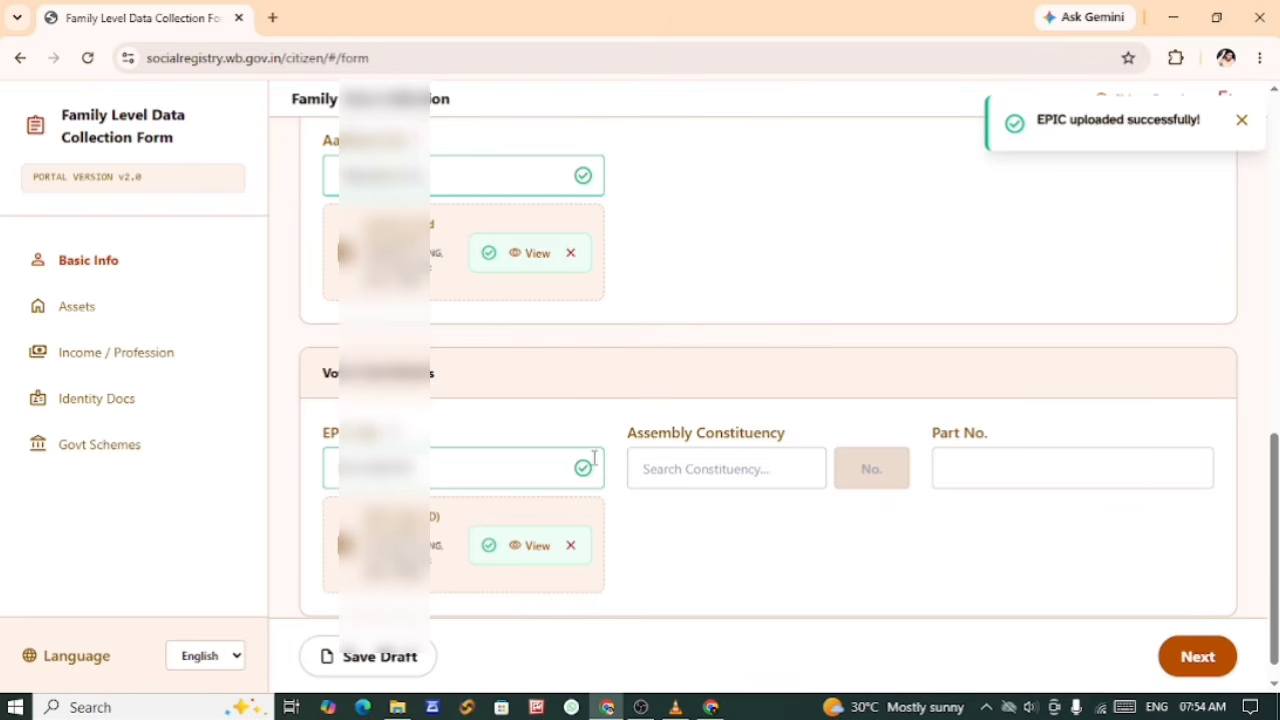
# Step: Set Member 2's Assembly Constituency to 232 - Chandrakona
pyautogui.click(681, 470)
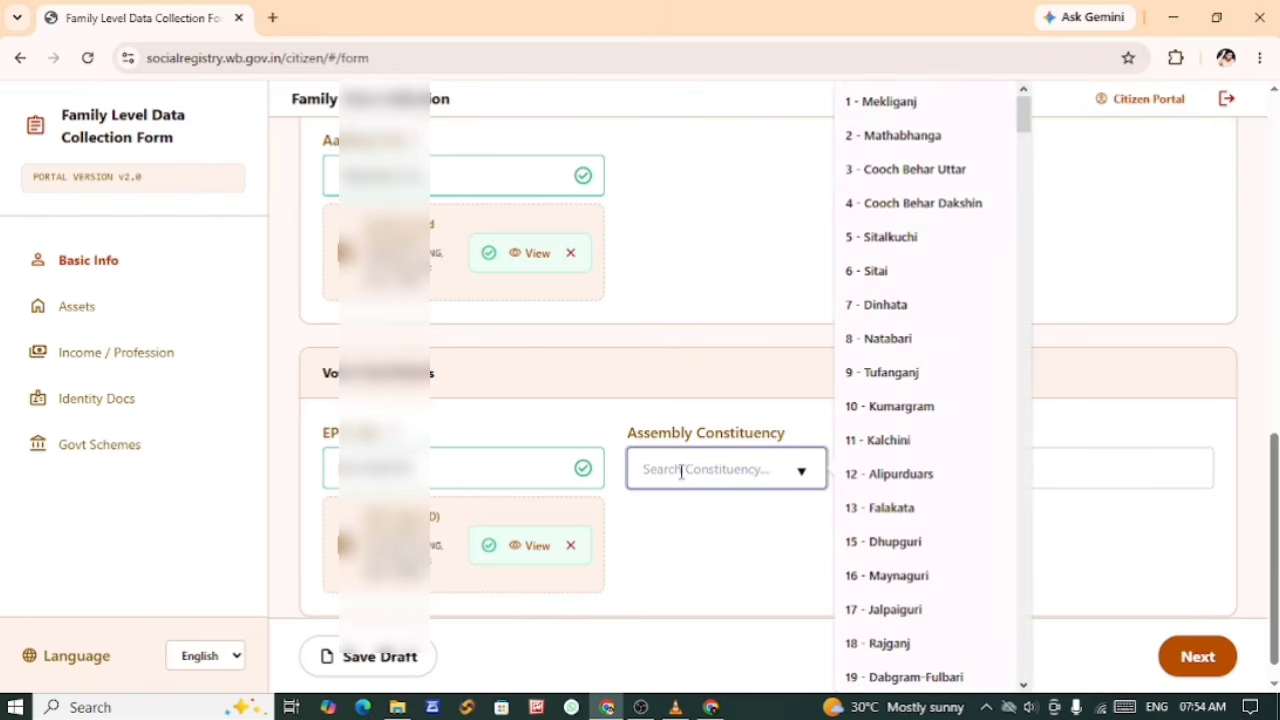
pyautogui.write('CHAN')
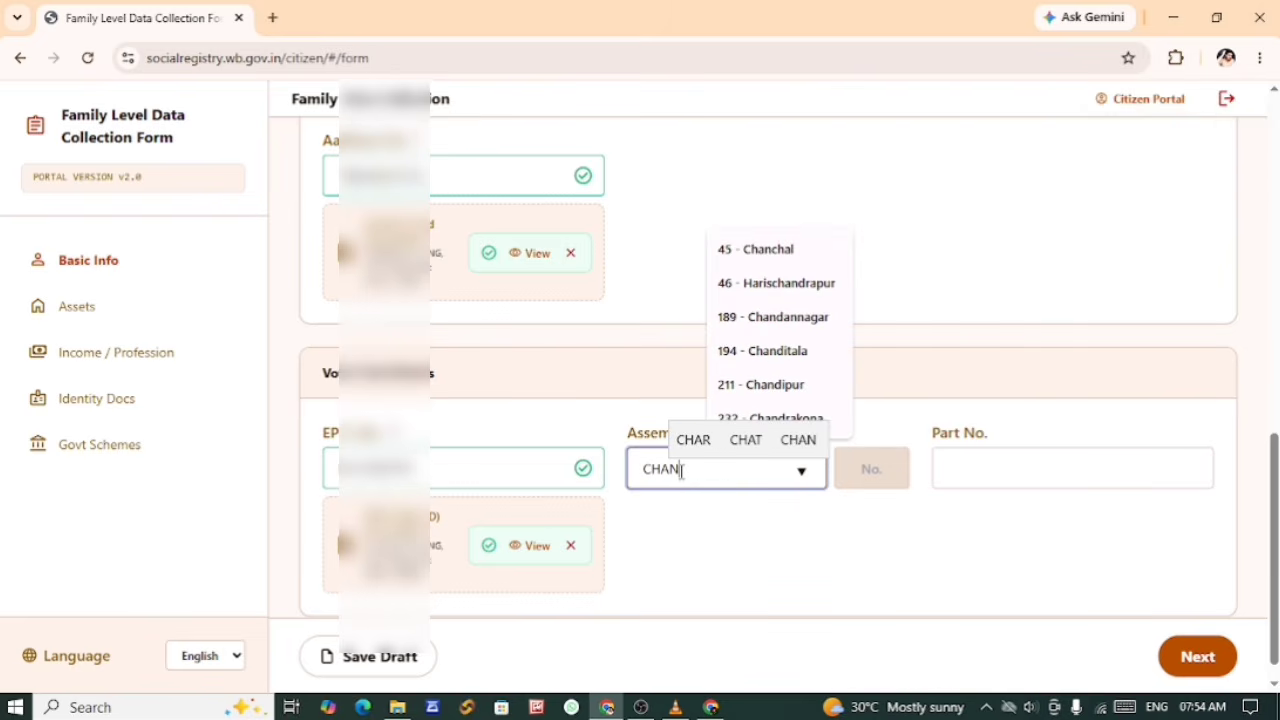
pyautogui.write('DRA')
pyautogui.click(756, 553)
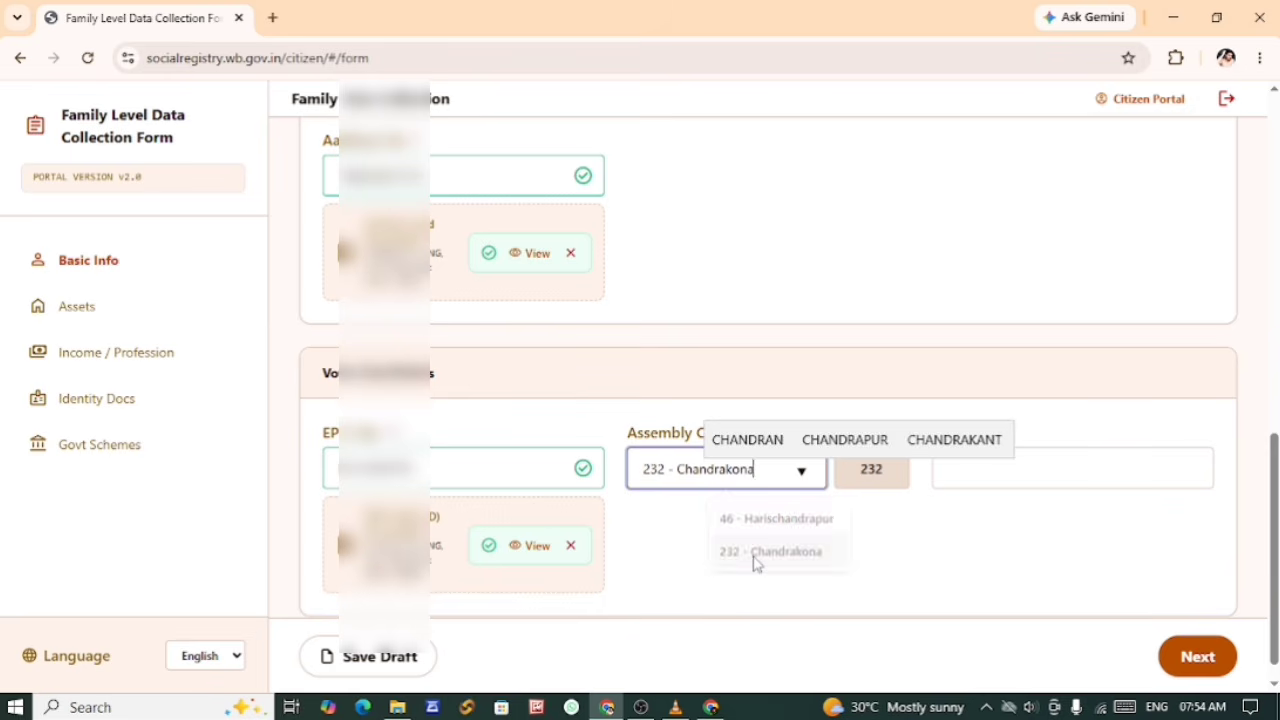
# Step: Leave Part No. blank, save the draft and proceed to Member 2's Assets section
pyautogui.click(980, 476)
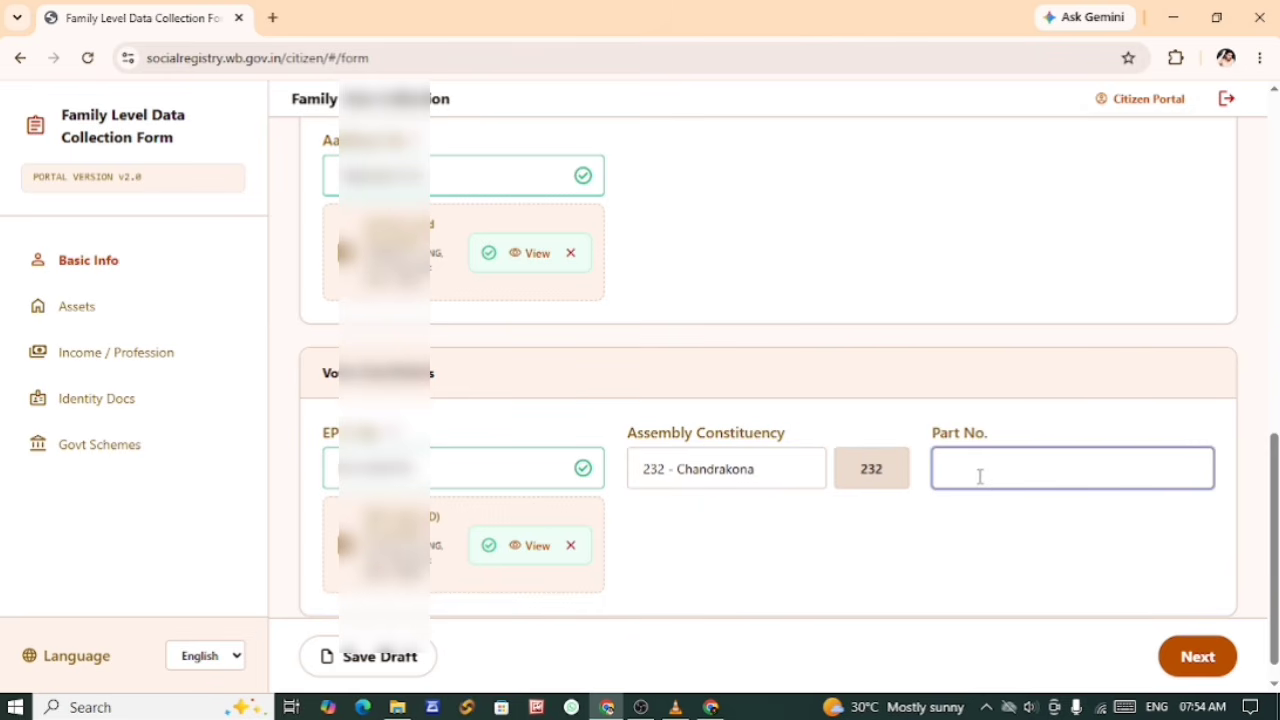
pyautogui.scroll(-1, 950, 500)
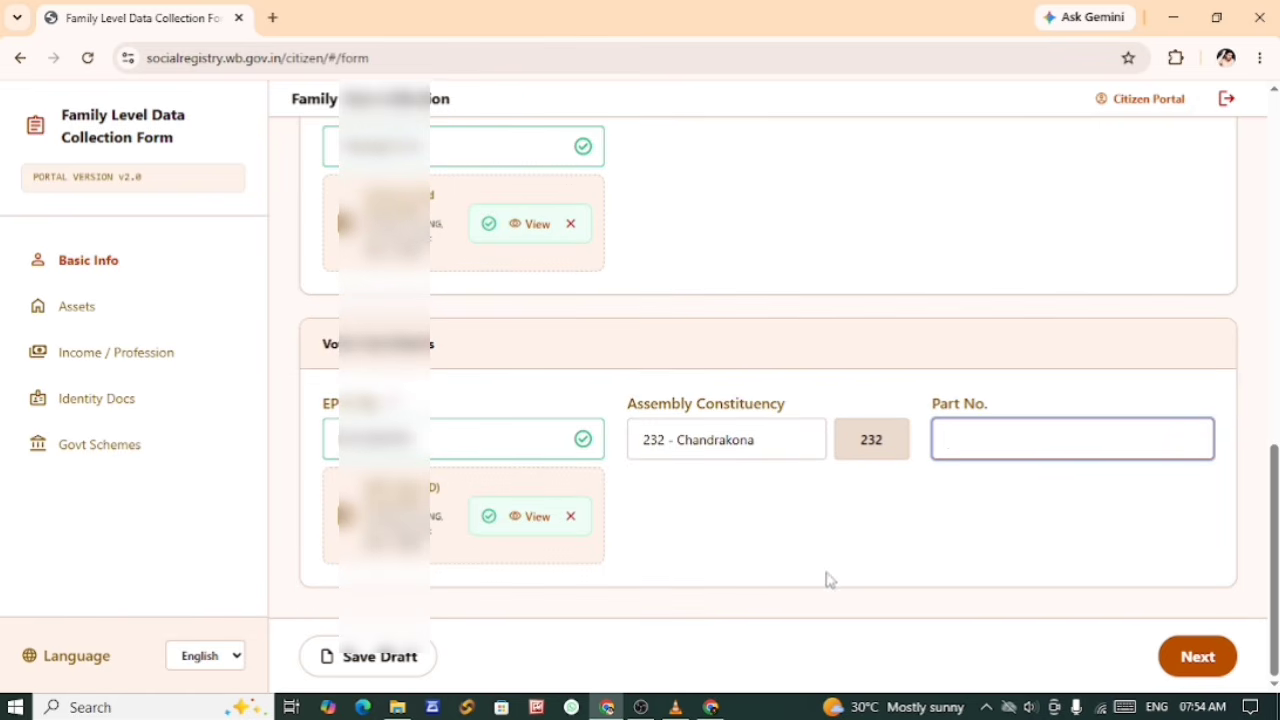
pyautogui.click(372, 665)
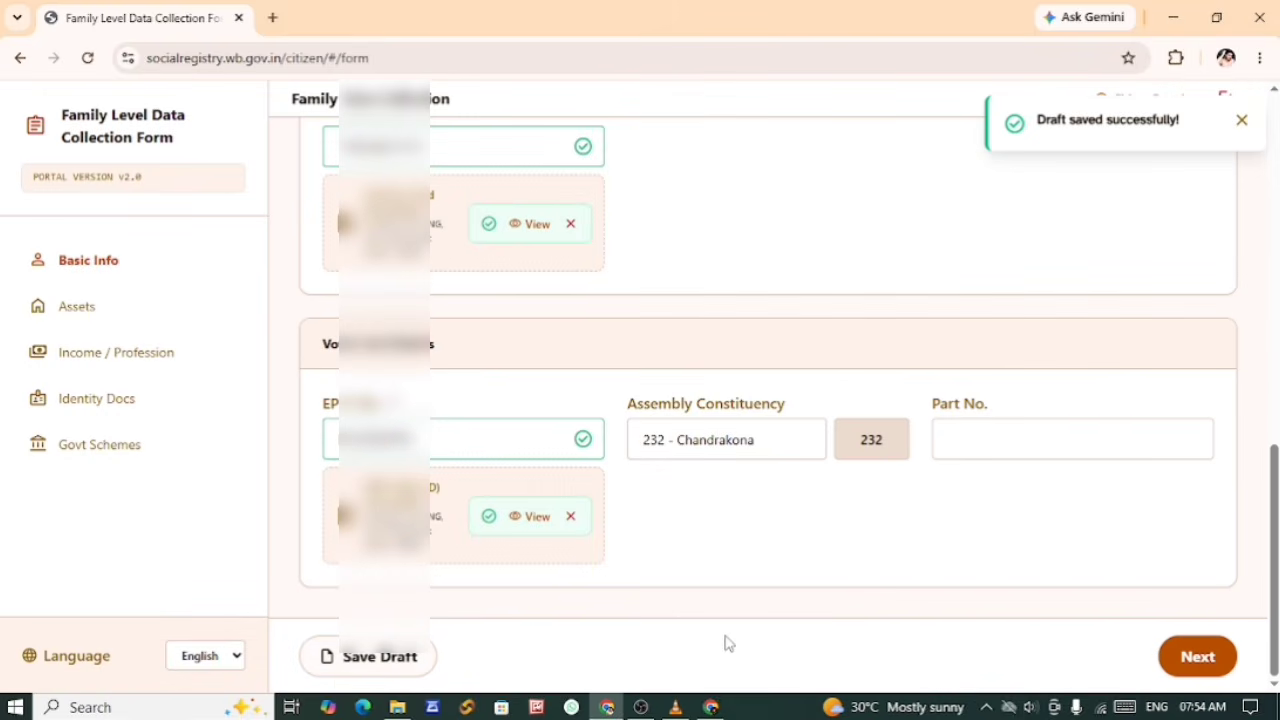
pyautogui.click(1196, 657)
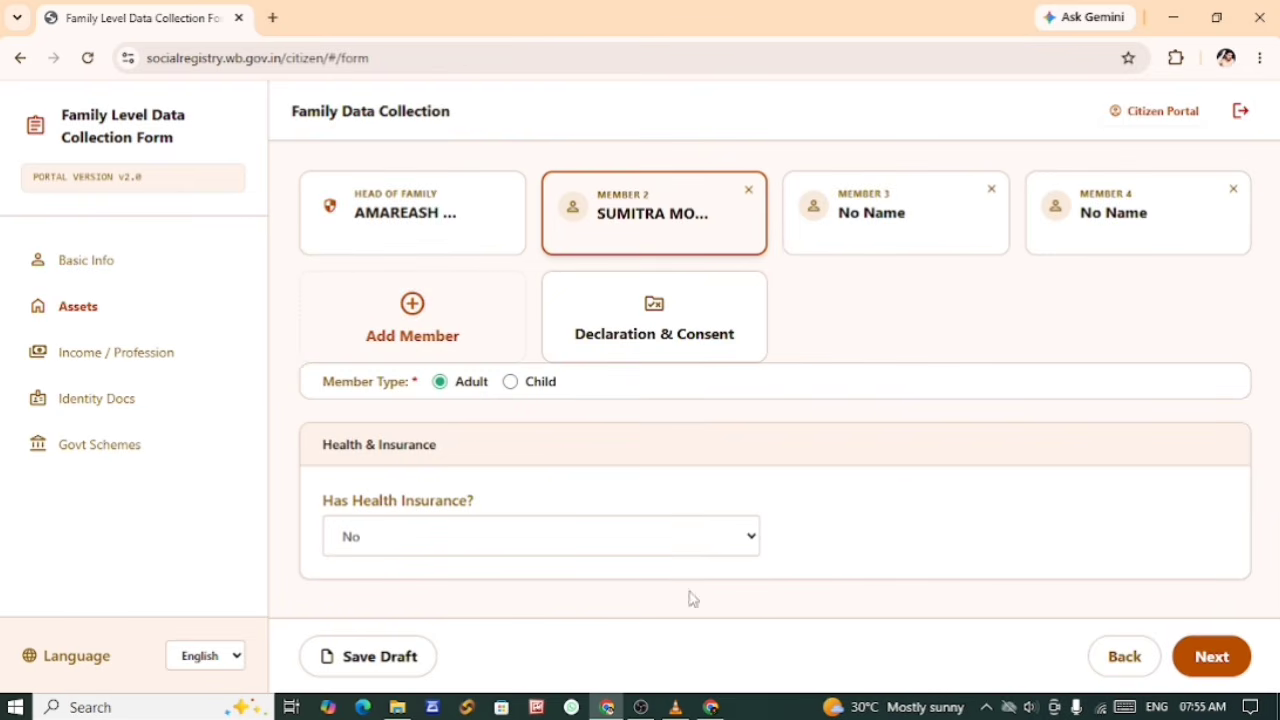
# Step: Set Member 2's Has Health Insurance to Yes and the Insurance Type to Government
pyautogui.click(388, 542)
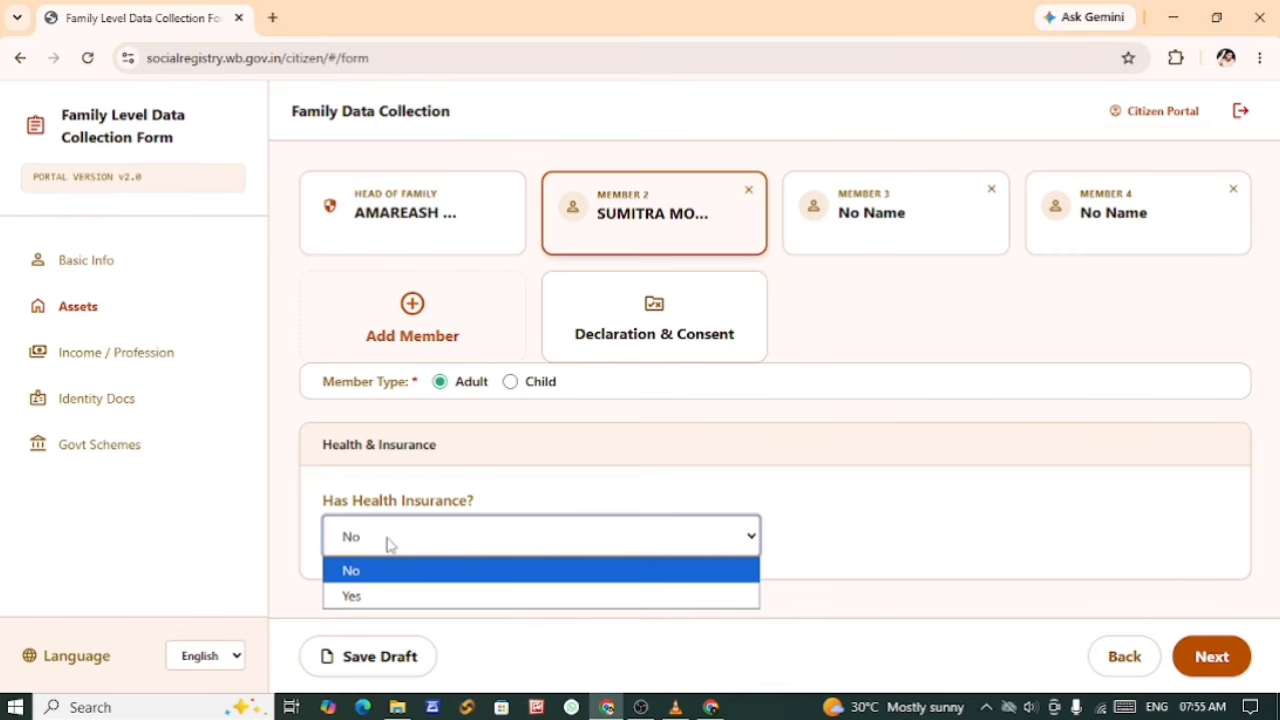
pyautogui.click(390, 597)
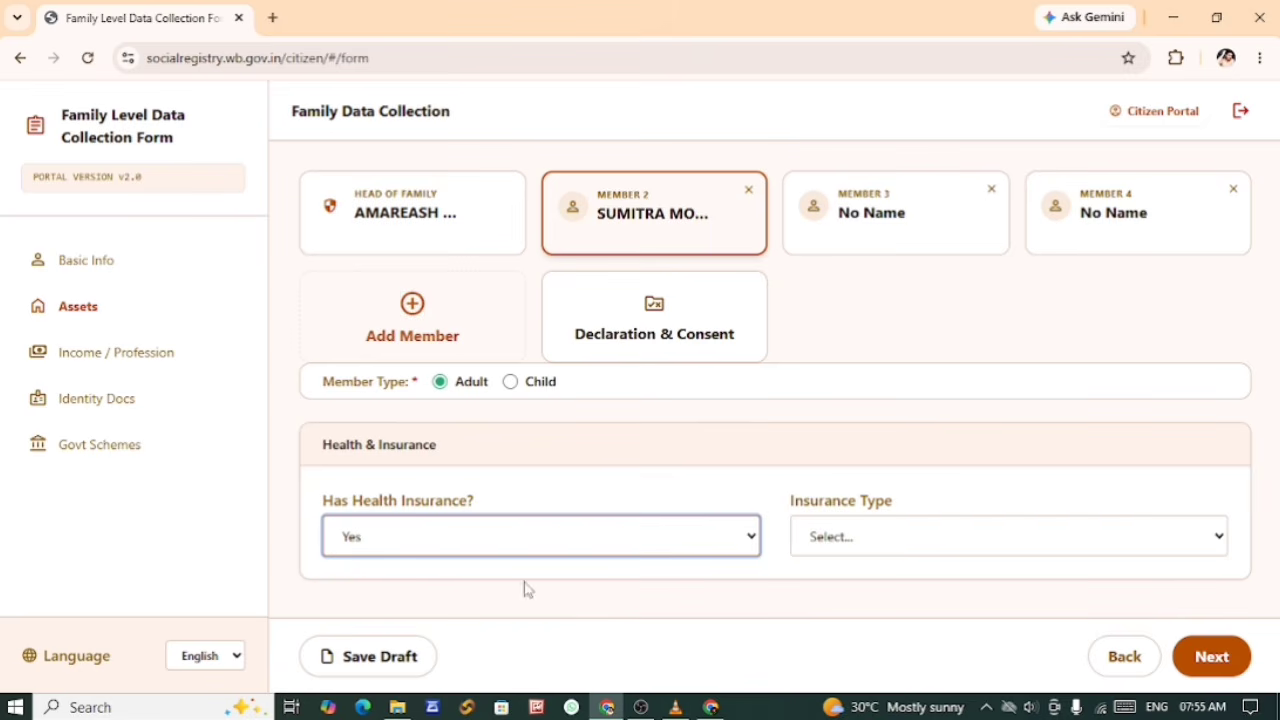
pyautogui.click(842, 538)
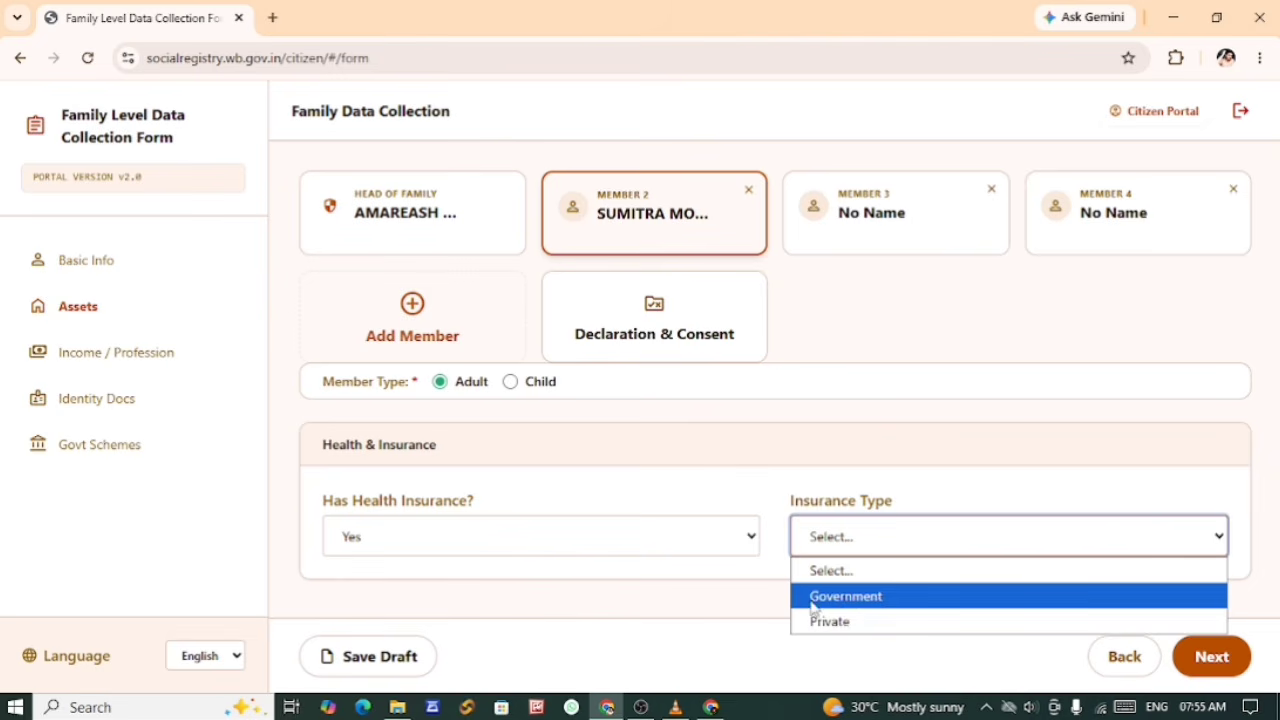
pyautogui.click(838, 596)
# Step: Choose Swasthya Sathi as Member 2's Government Scheme and enter the scheme's URN number
pyautogui.scroll(-1, 763, 589)
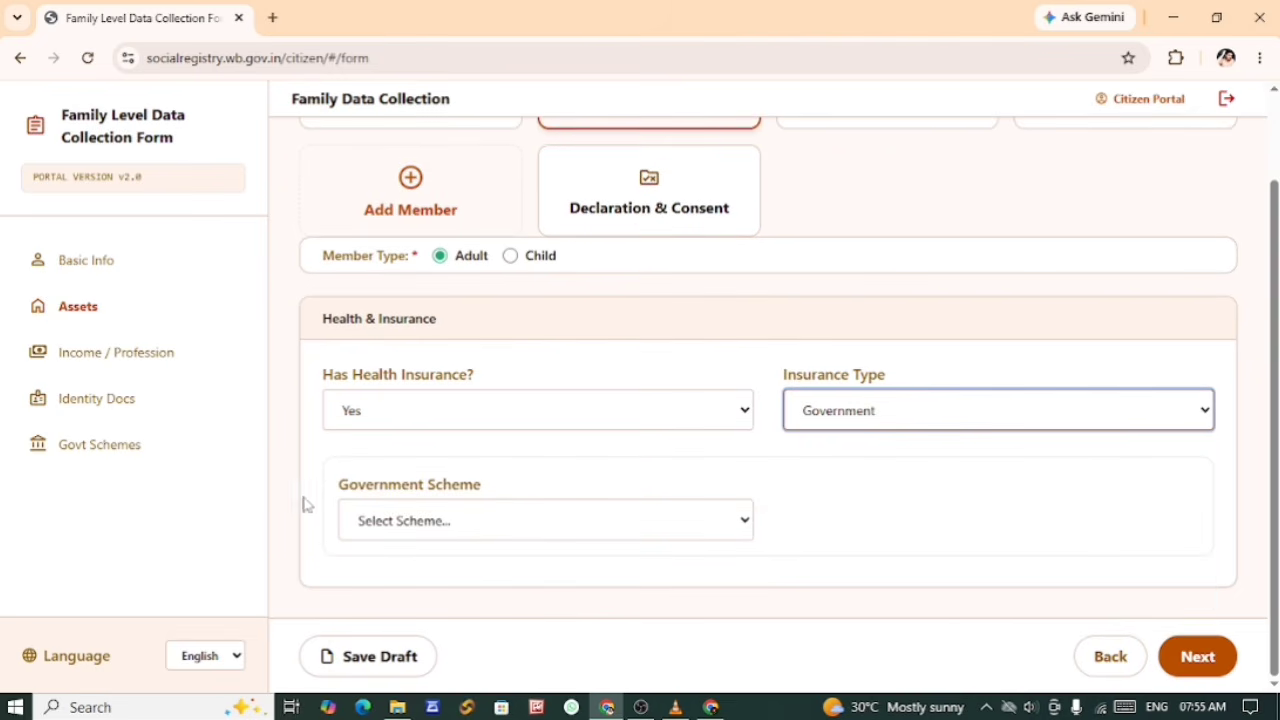
pyautogui.click(403, 526)
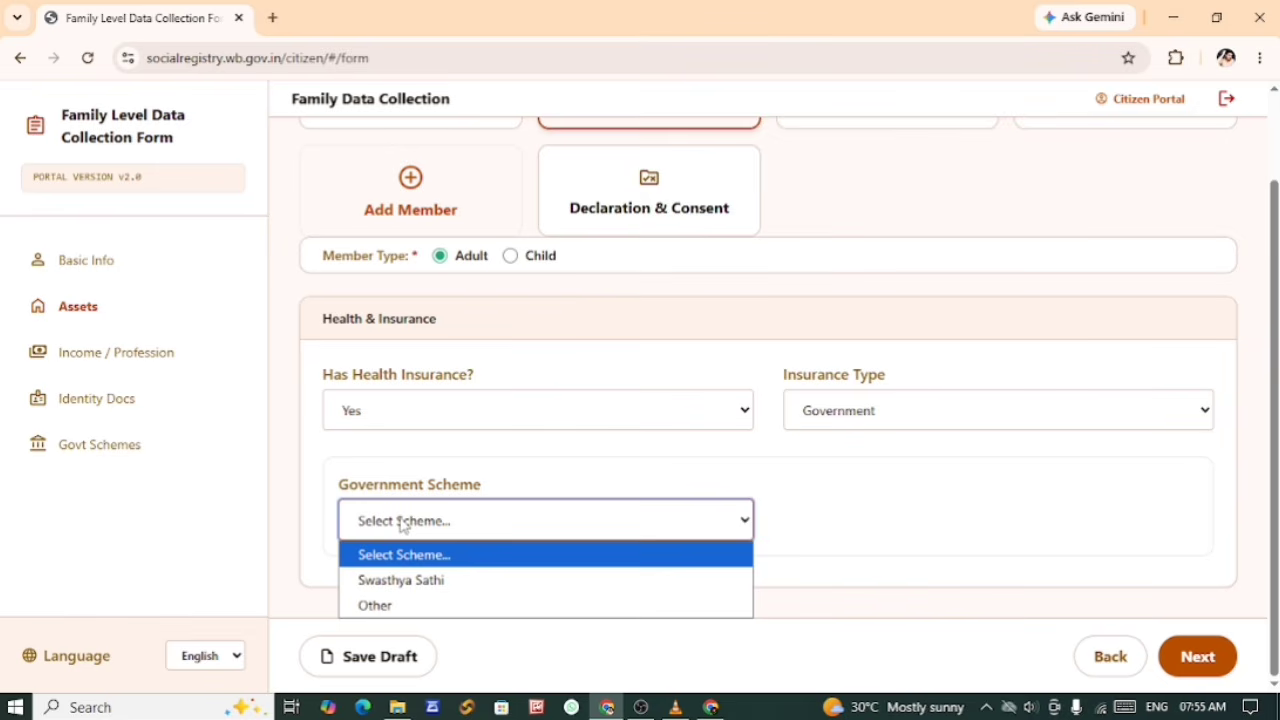
pyautogui.click(401, 580)
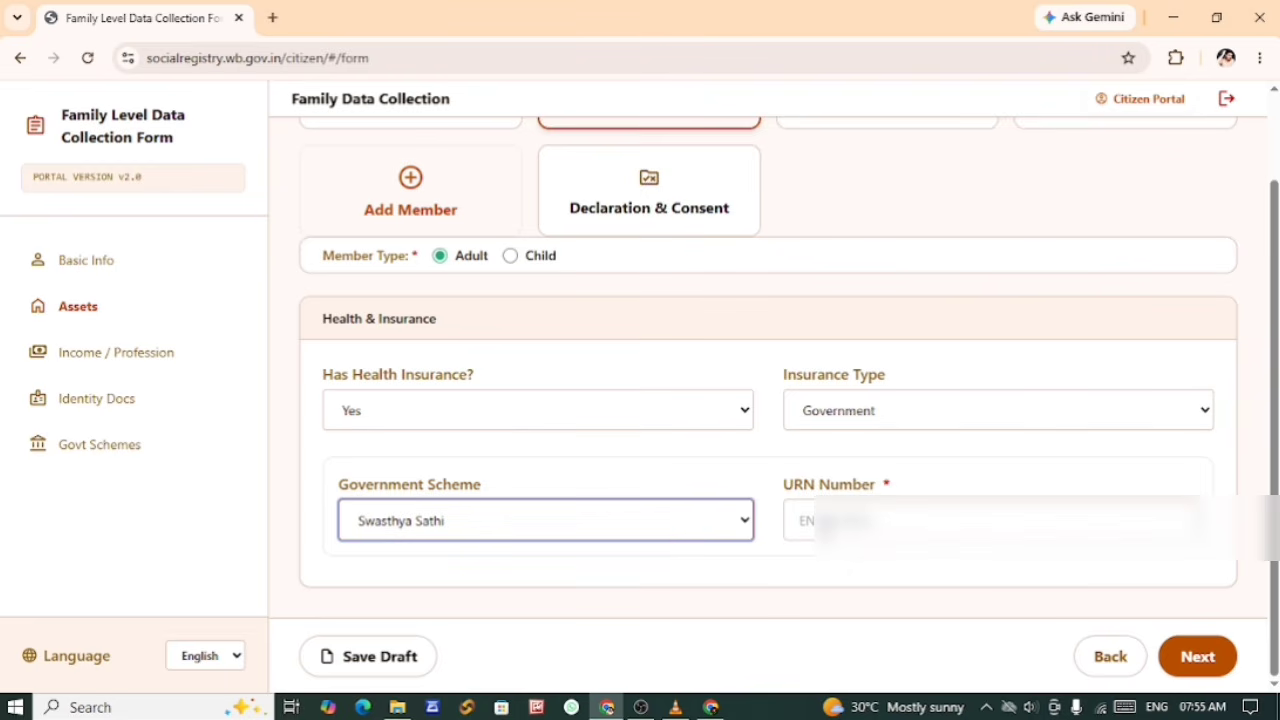
pyautogui.click(826, 525)
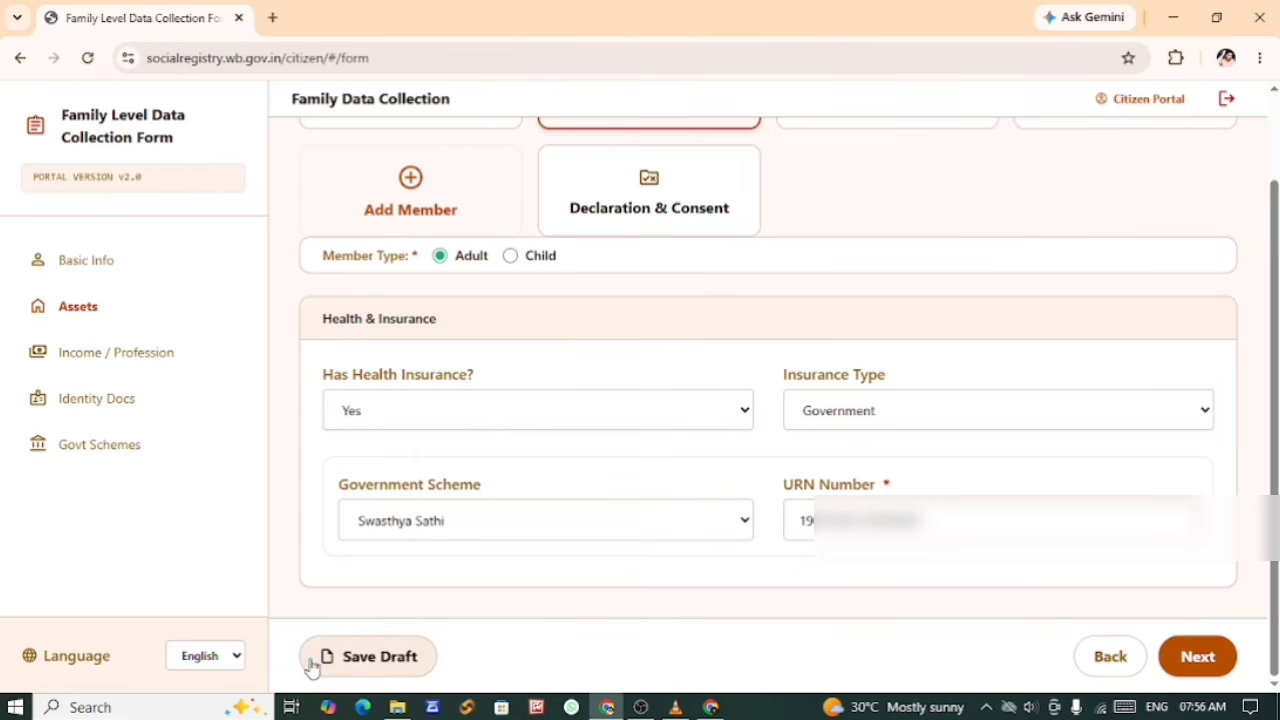
# Step: Save the draft and proceed to Member 2's Income / Profession section
pyautogui.click(364, 667)
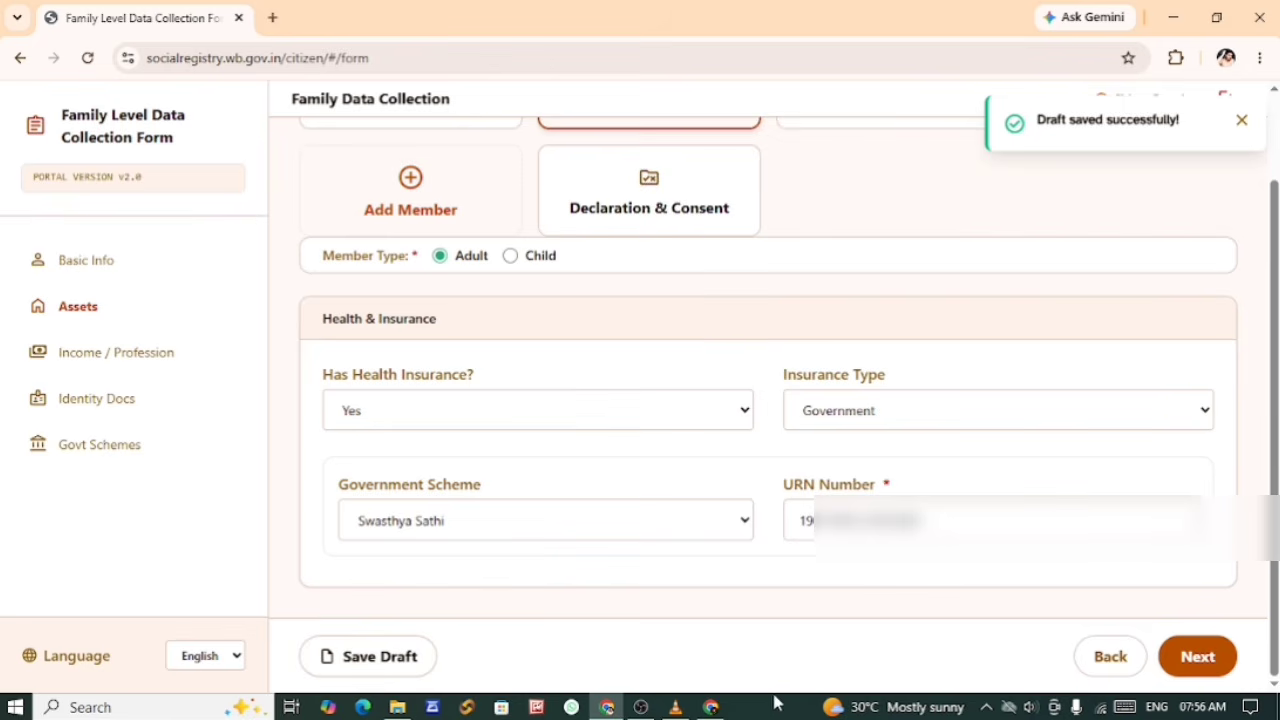
pyautogui.click(1194, 670)
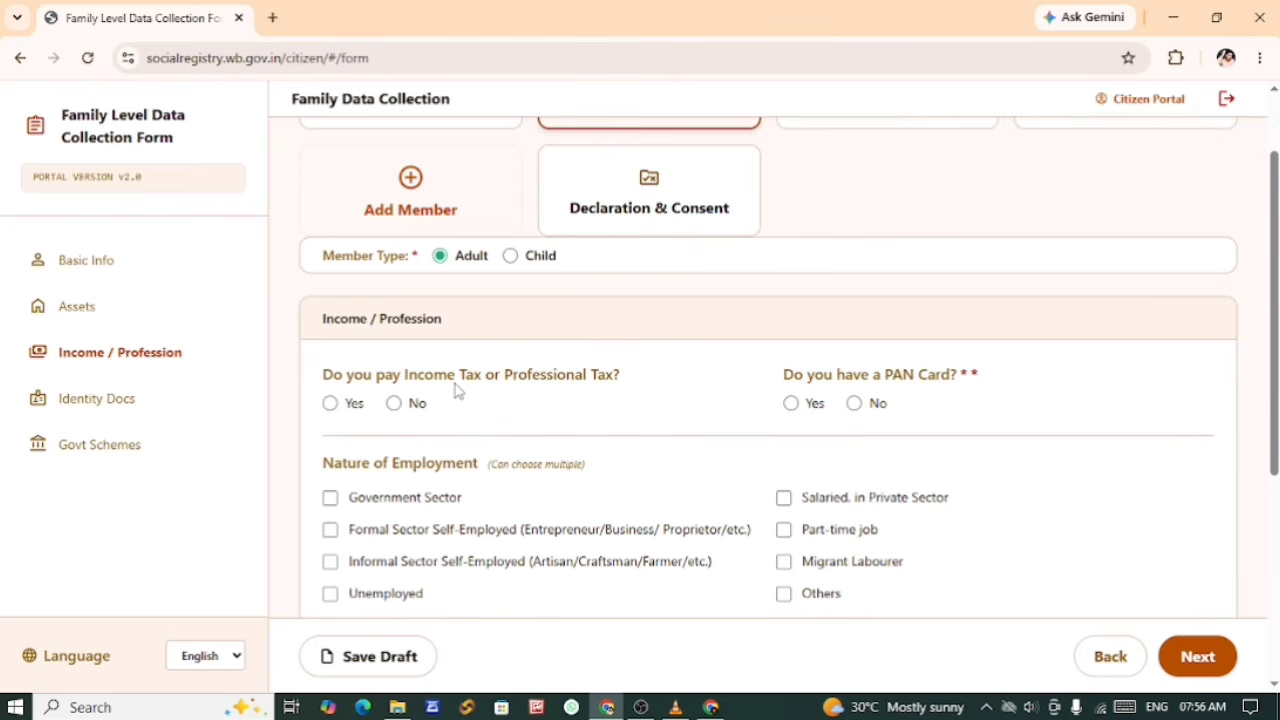
# Step: For Member 2, answer No to paying Income Tax or Professional Tax and Yes to having a PAN Card
pyautogui.scroll(1, 623, 528)
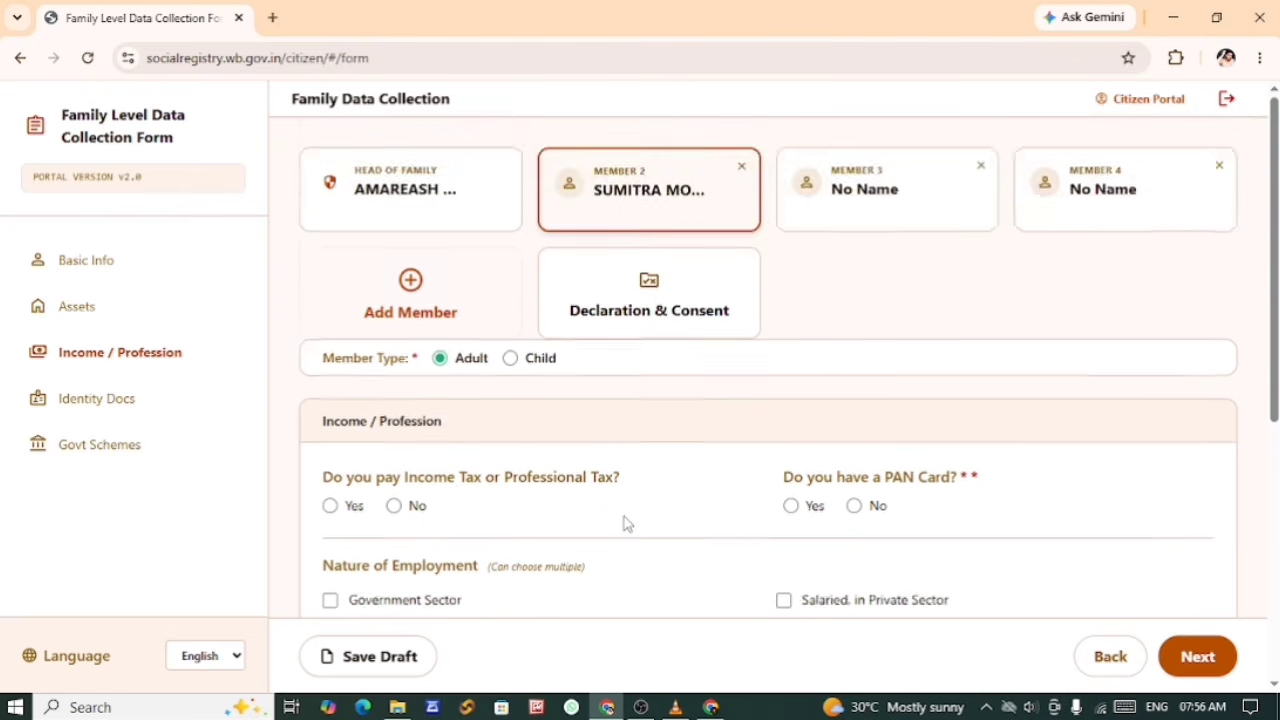
pyautogui.scroll(-2, 626, 523)
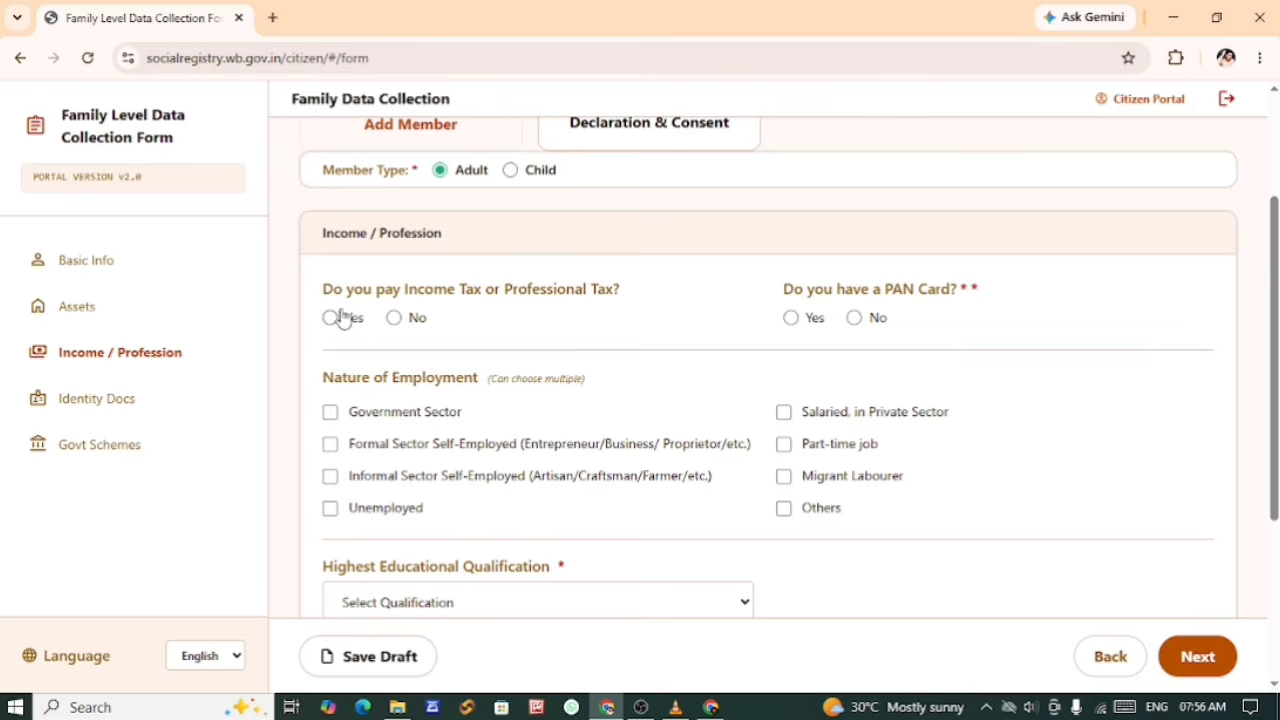
pyautogui.click(393, 320)
pyautogui.click(791, 318)
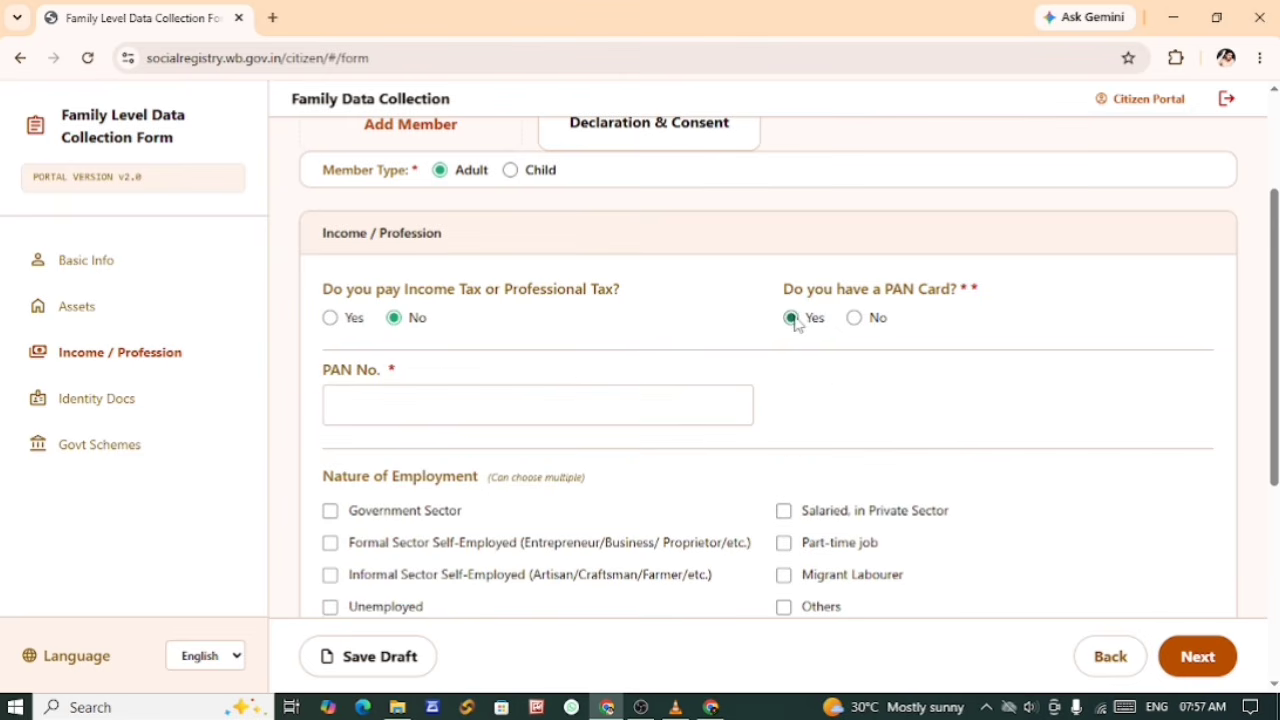
# Step: Enter Member 2's PAN number in the Income / Profession section
pyautogui.click(393, 402)
pyautogui.scroll(2, 675, 440)
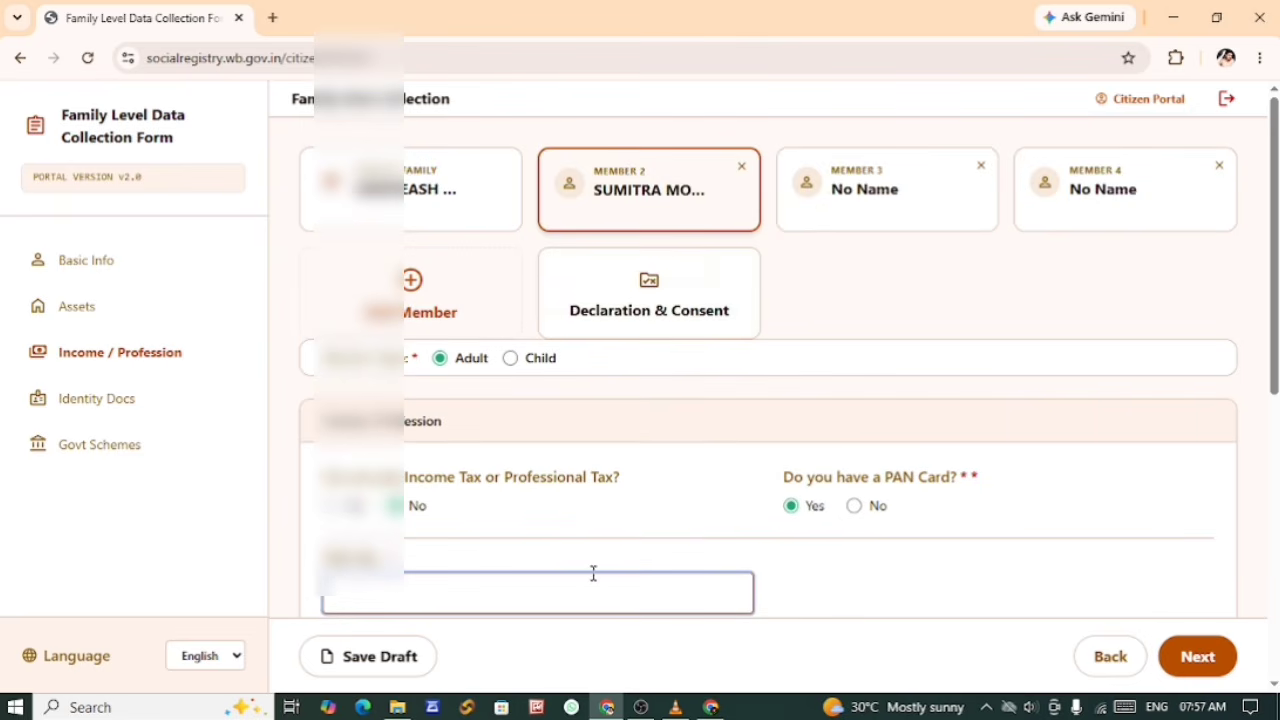
pyautogui.scroll(-2, 593, 573)
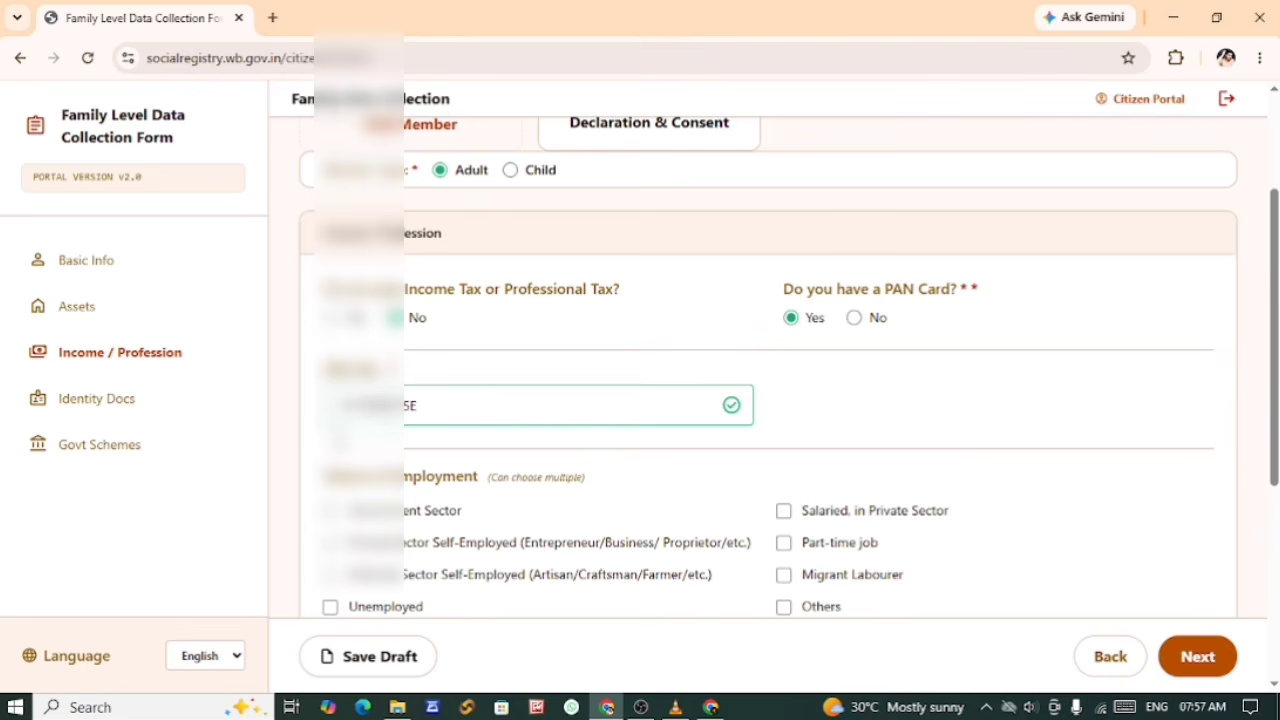
# Step: Set Member 2's Nature of Employment to Unemployed and Highest Educational Qualification to Lower than 10th
pyautogui.scroll(-1, 435, 470)
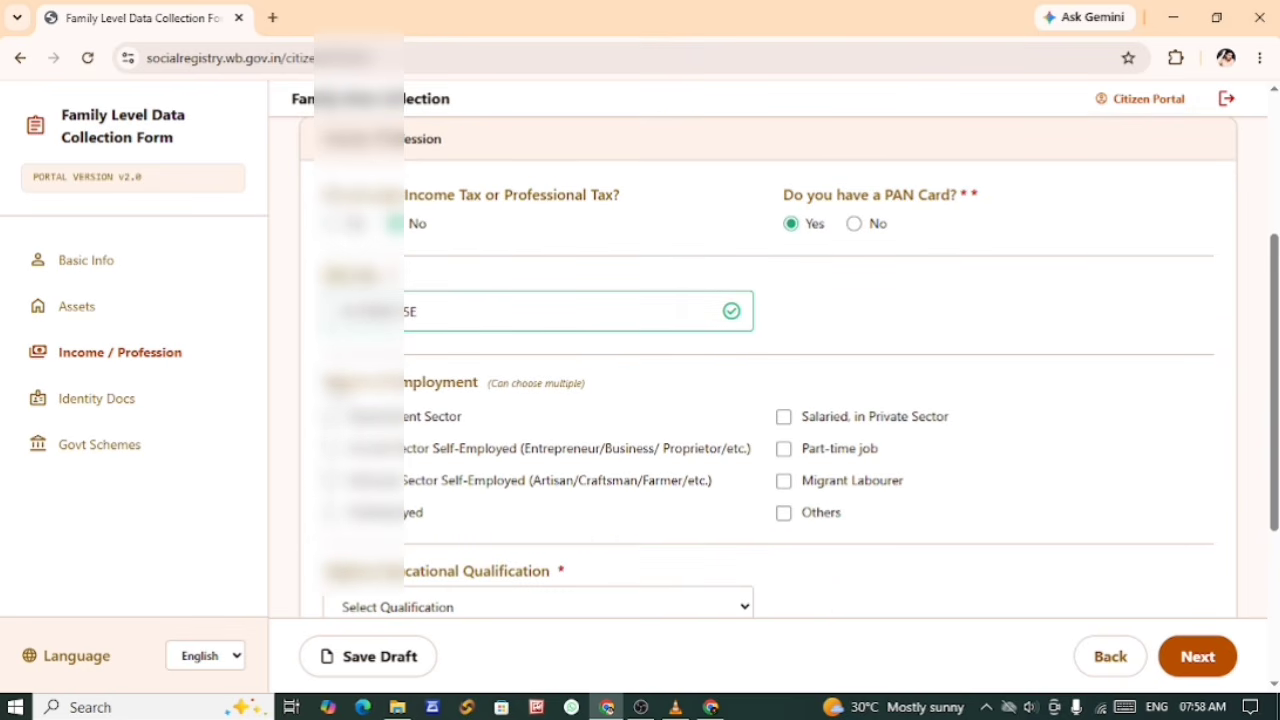
pyautogui.scroll(3, 586, 449)
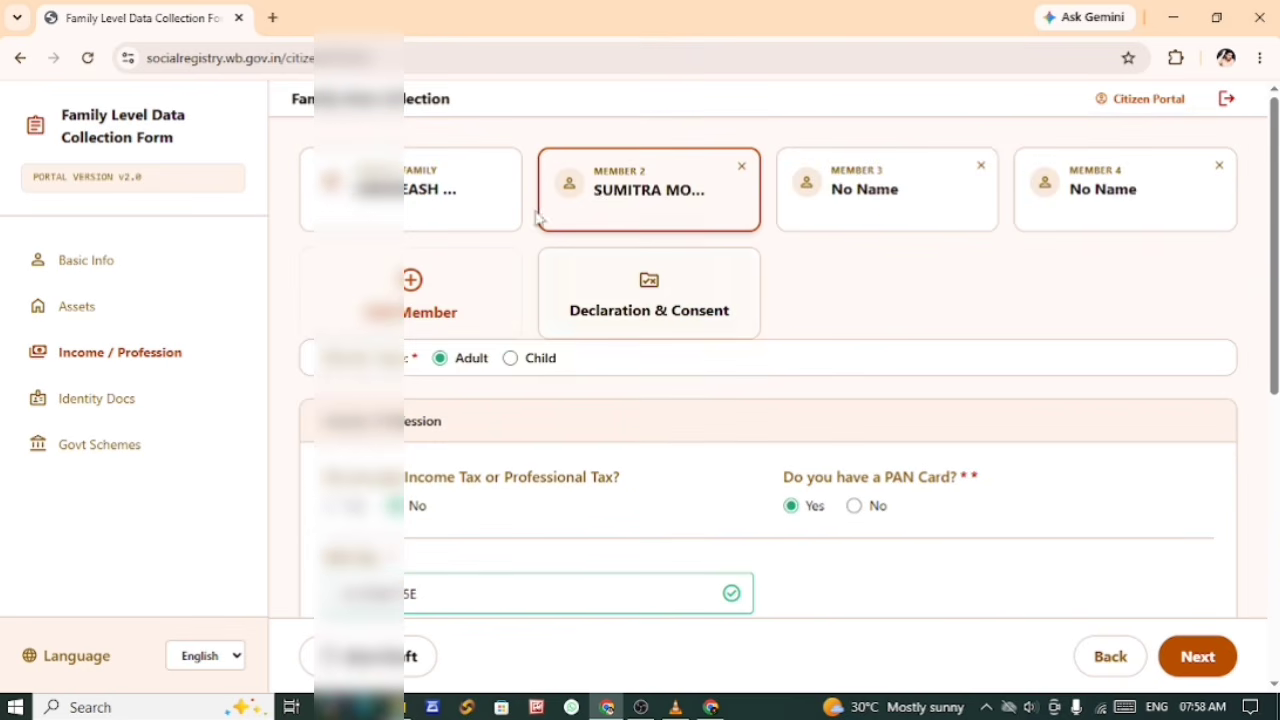
pyautogui.scroll(-3, 574, 569)
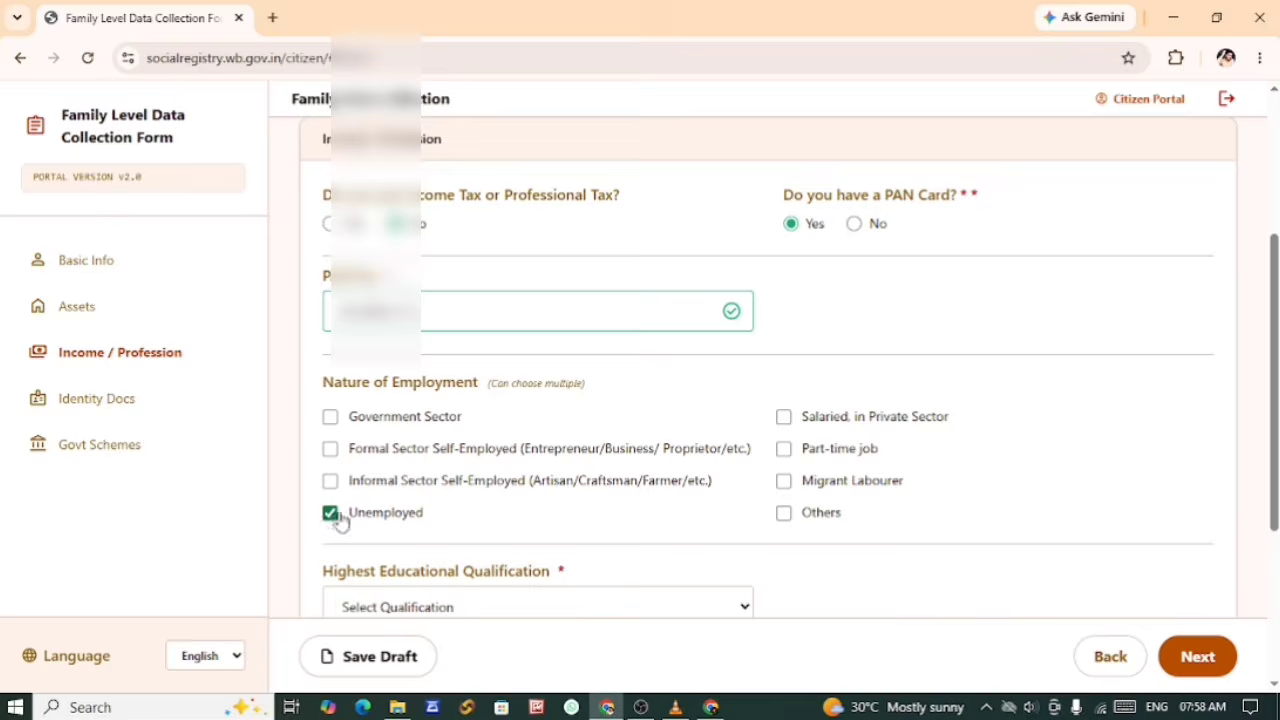
pyautogui.scroll(-2, 335, 517)
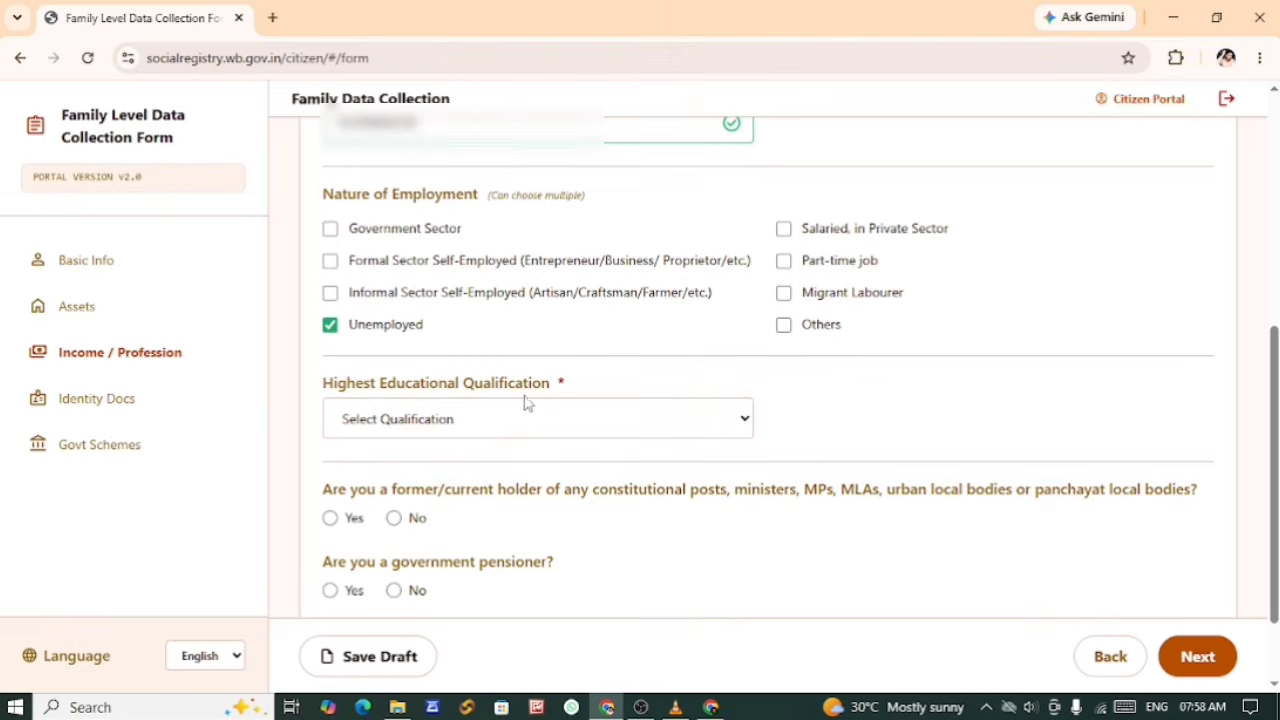
pyautogui.click(409, 428)
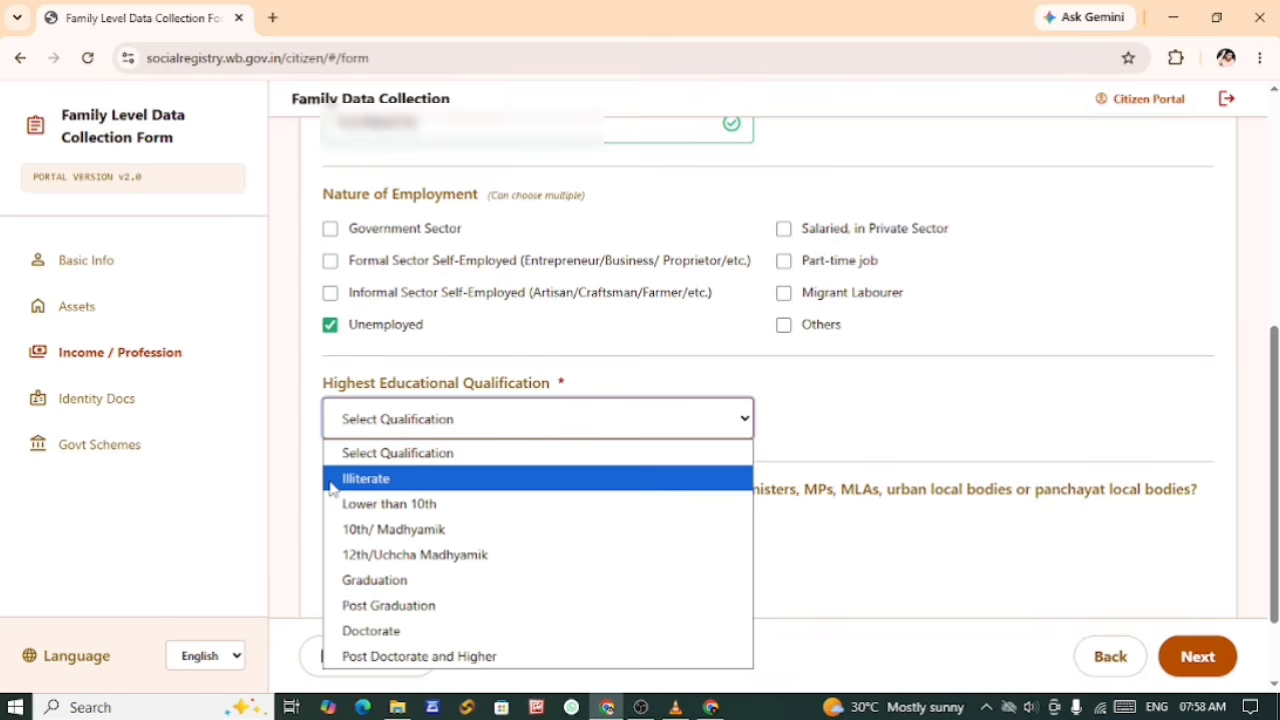
pyautogui.click(406, 505)
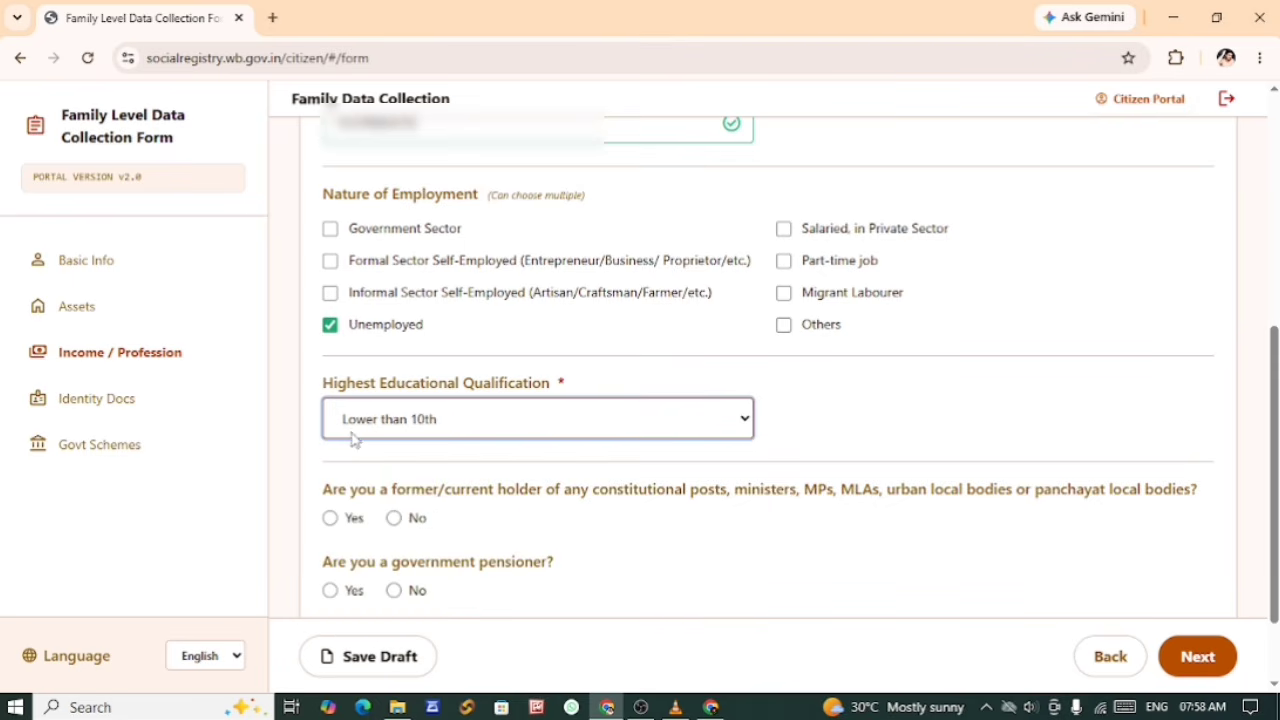
pyautogui.click(427, 433)
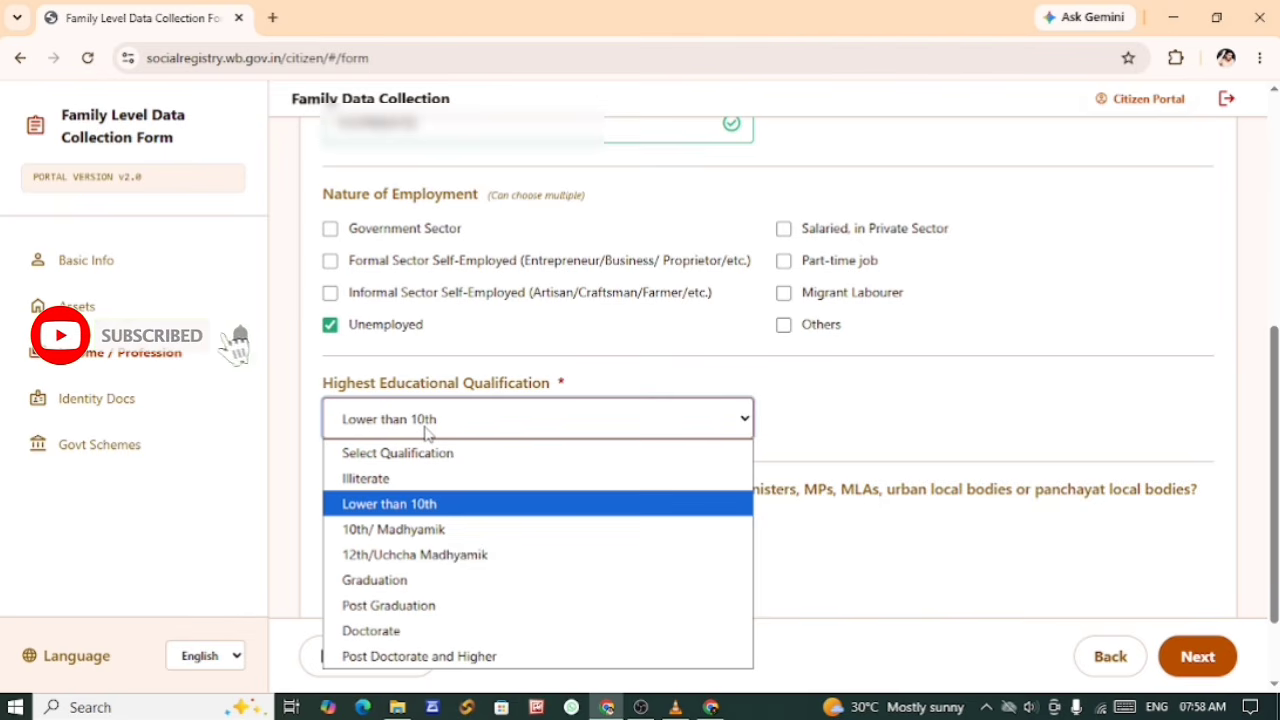
# Step: Answer No to Member 2's constitutional post, government pensioner and GST questions, and save the draft before proceeding to Identity Docs
pyautogui.scroll(-2, 410, 470)
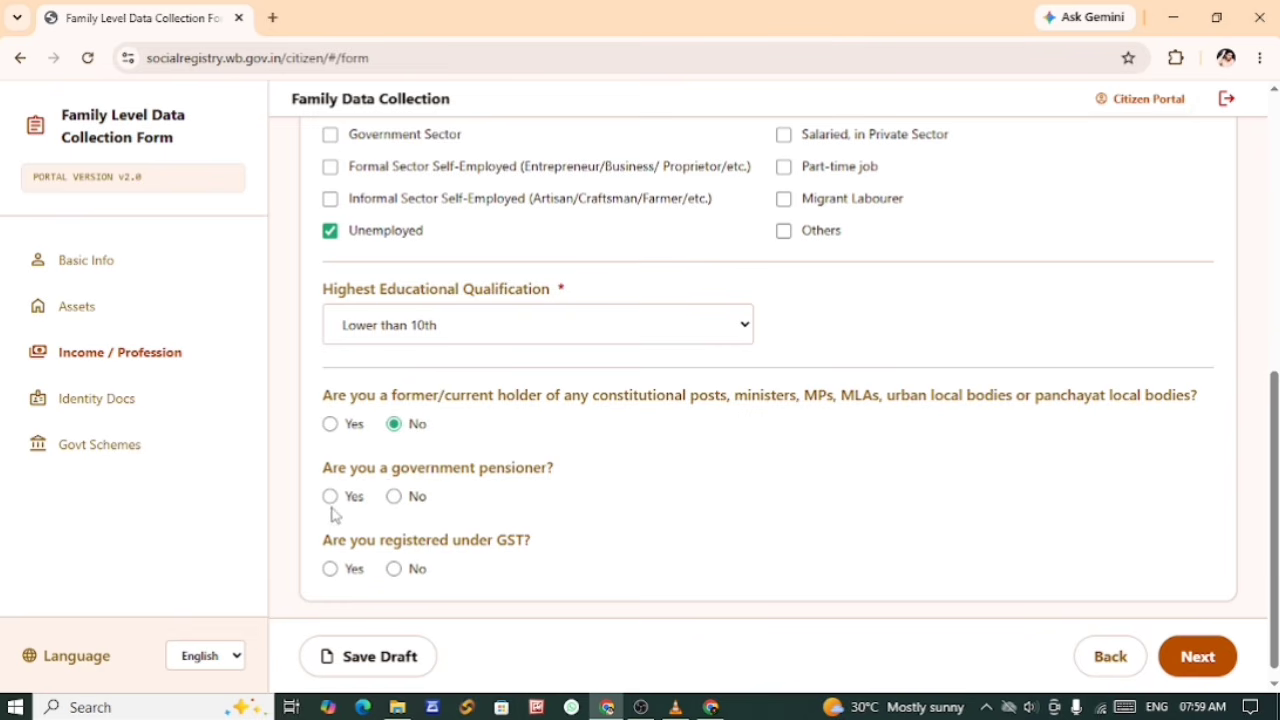
pyautogui.click(394, 497)
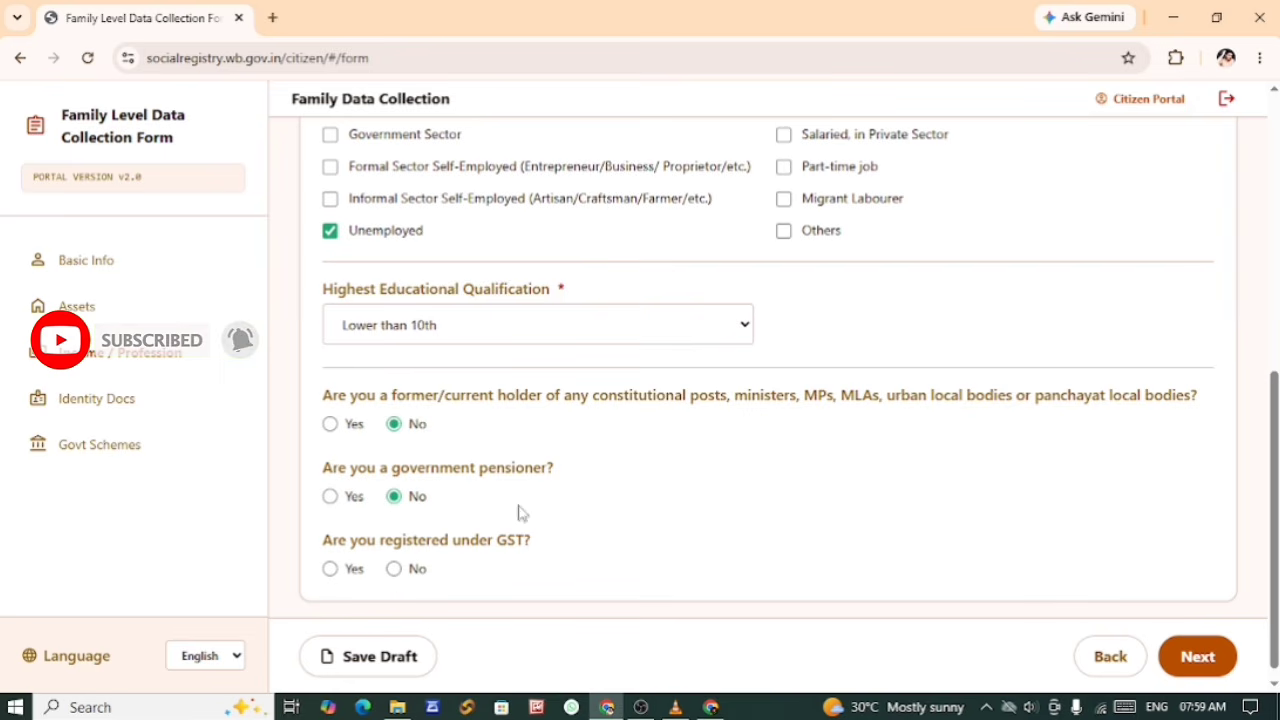
pyautogui.click(395, 569)
pyautogui.click(393, 423)
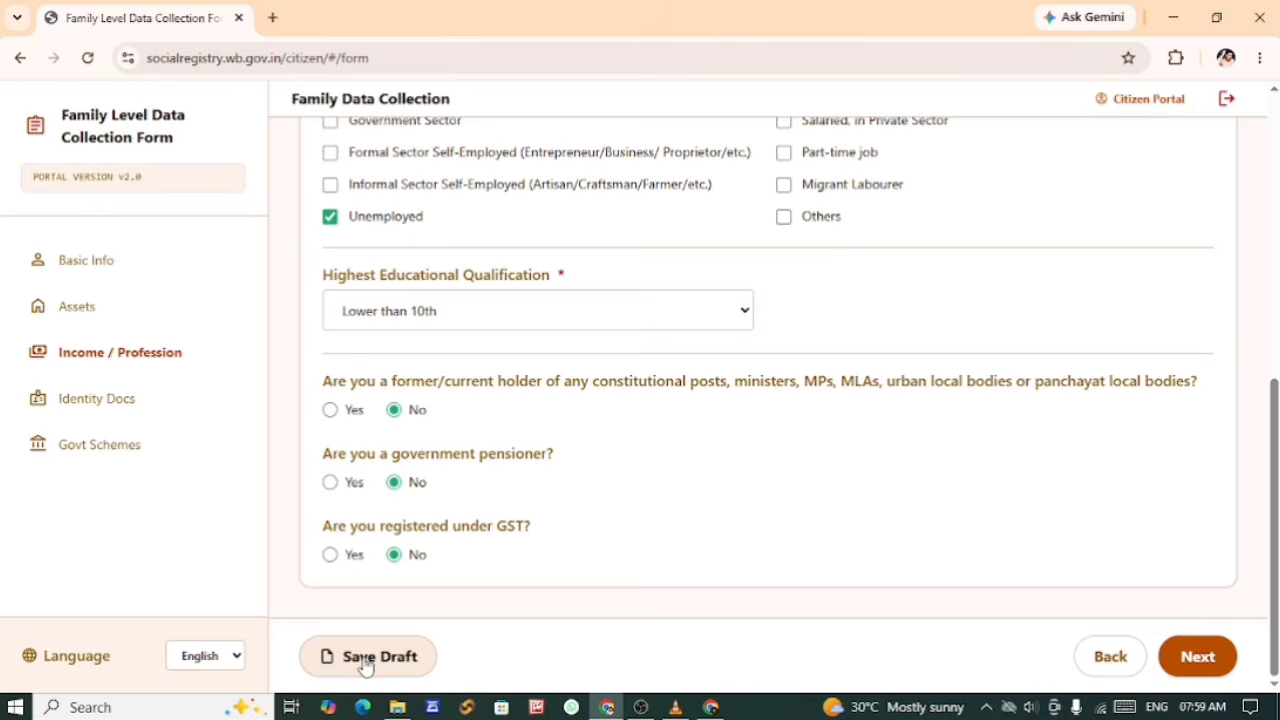
pyautogui.click(366, 660)
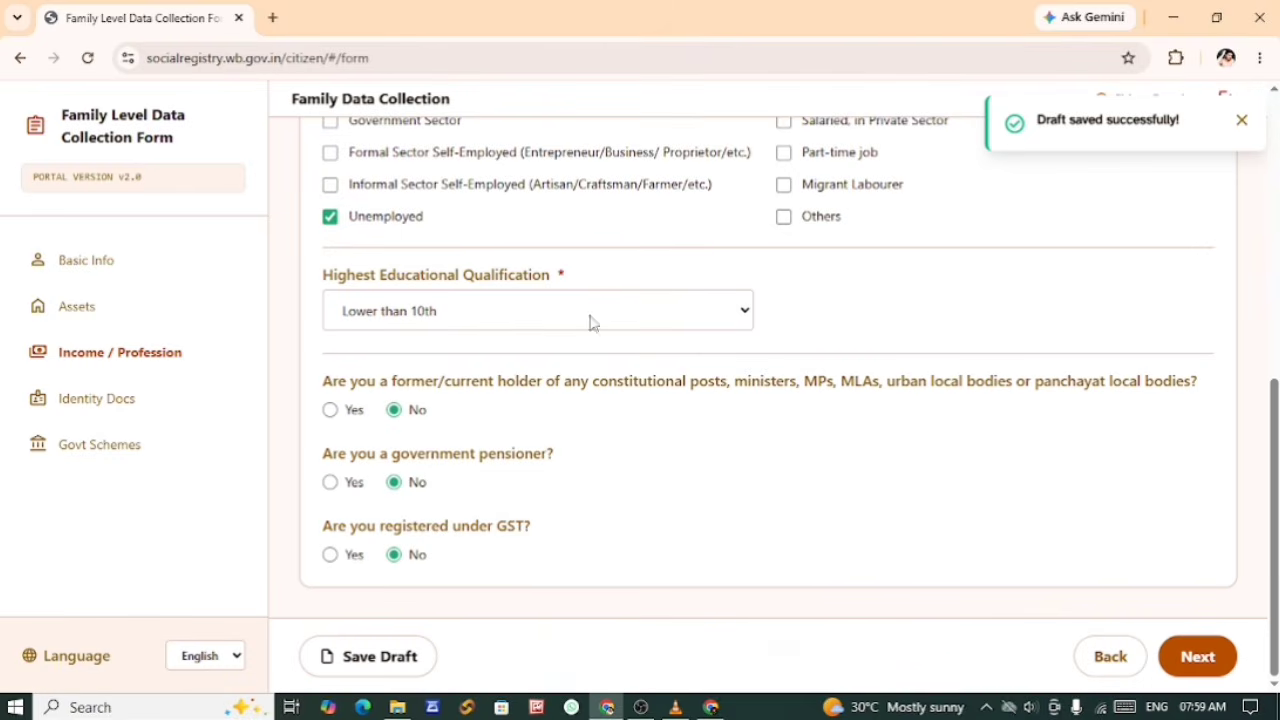
pyautogui.click(1200, 665)
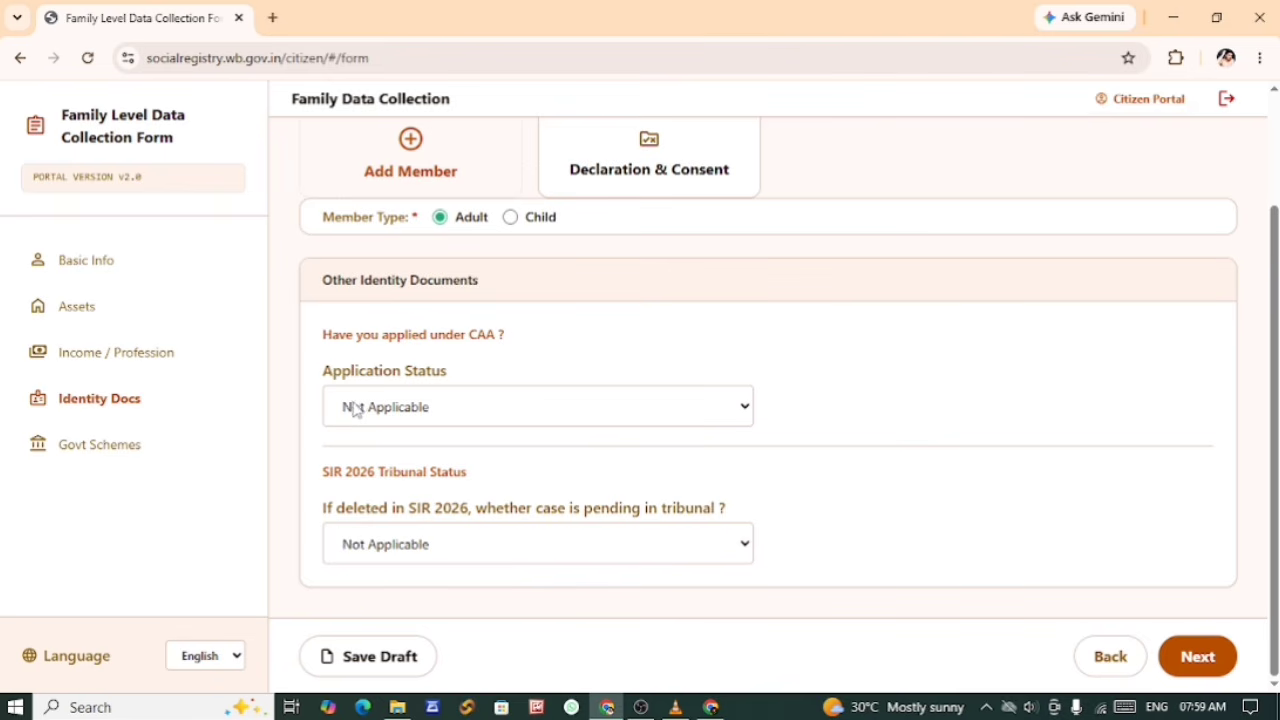
# Step: Select Not Applicable for Member 2's CAA Application Status and SIR 2026 tribunal case, and proceed to Govt Schemes
pyautogui.click(382, 406)
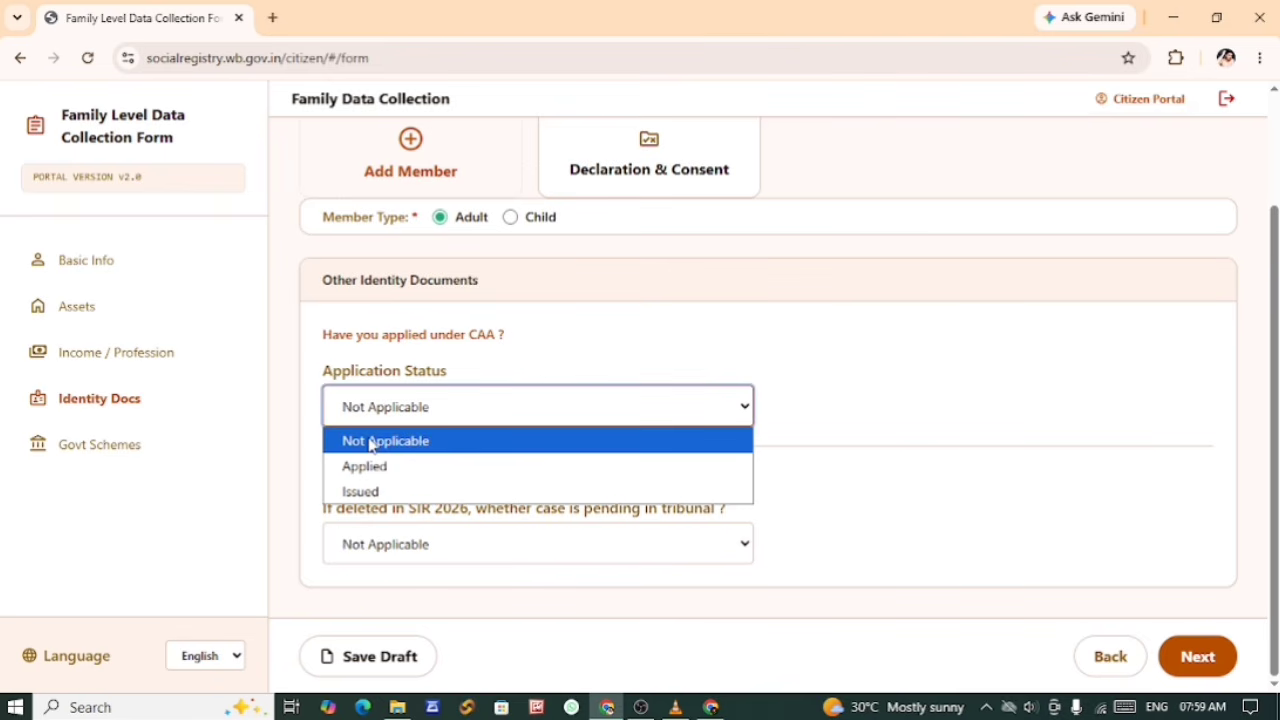
pyautogui.click(372, 444)
pyautogui.click(380, 417)
pyautogui.click(374, 416)
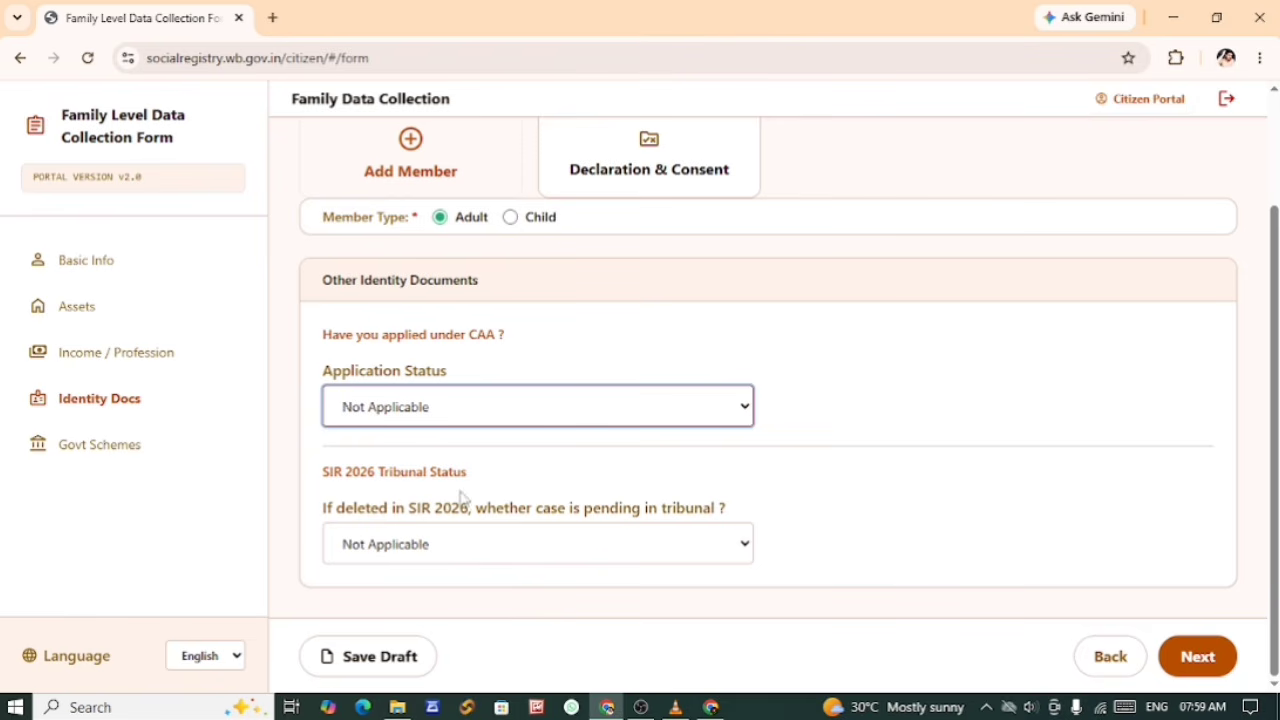
pyautogui.click(458, 544)
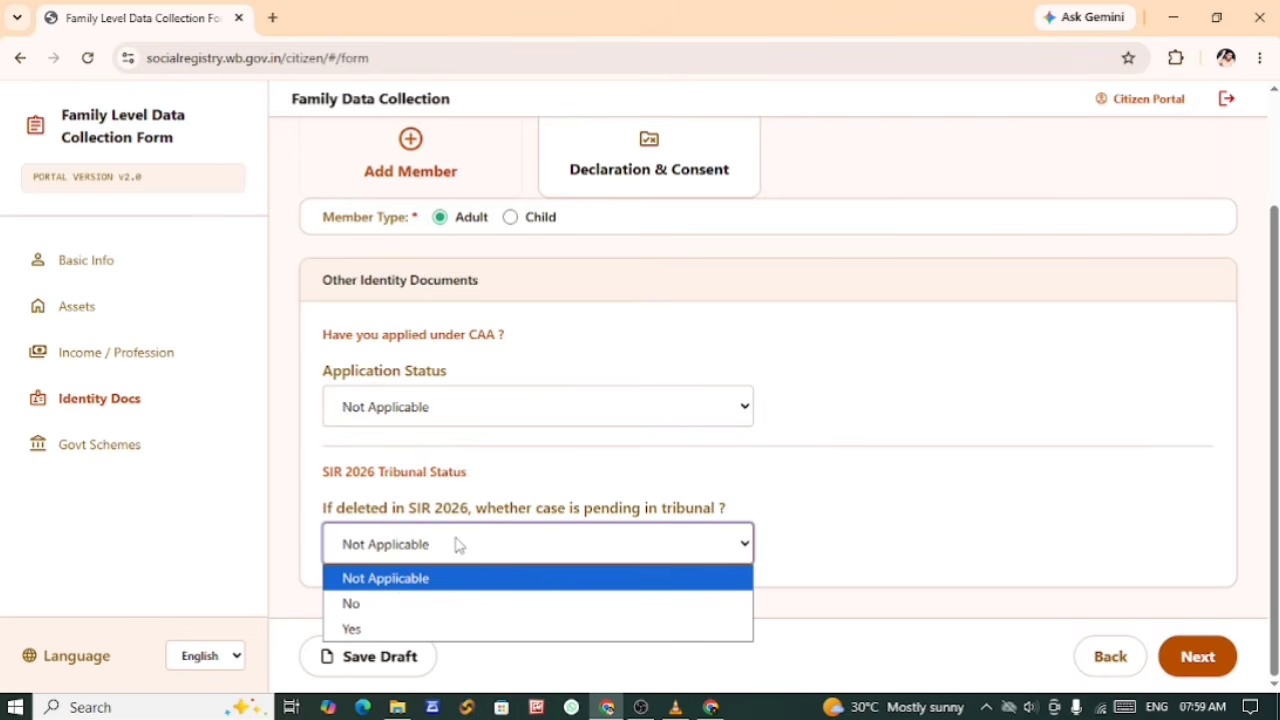
pyautogui.click(396, 580)
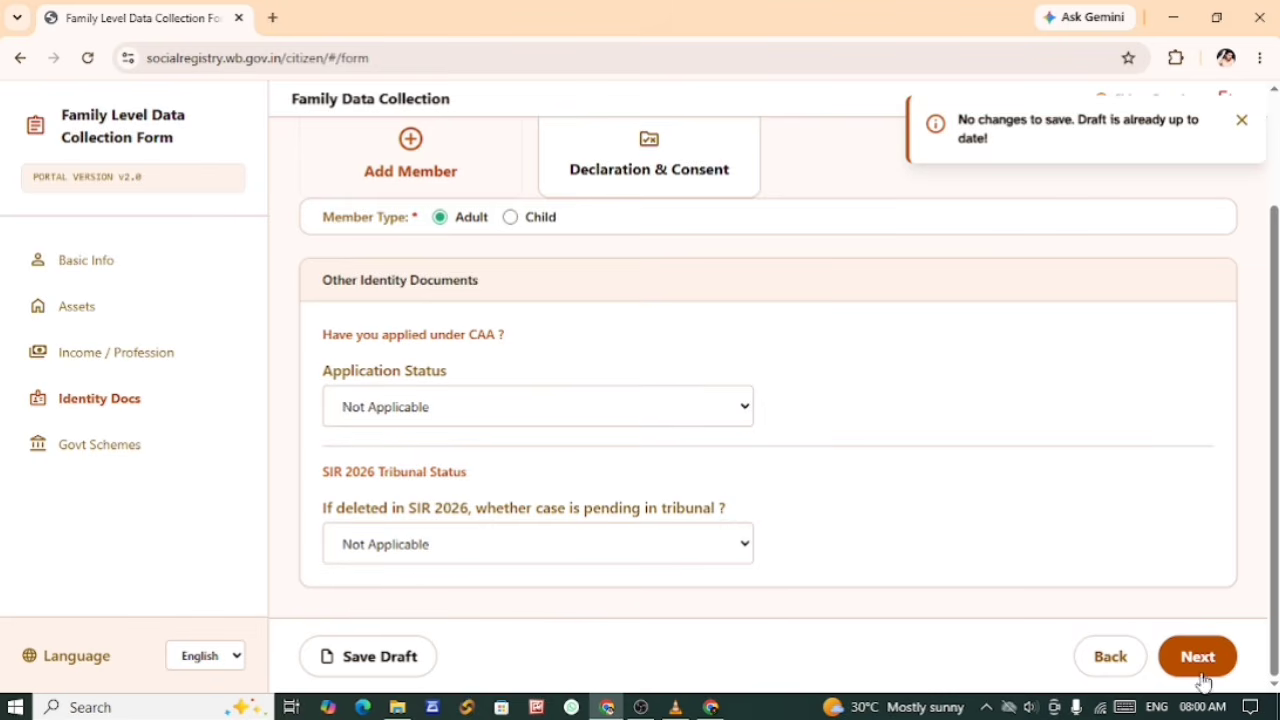
pyautogui.click(1201, 664)
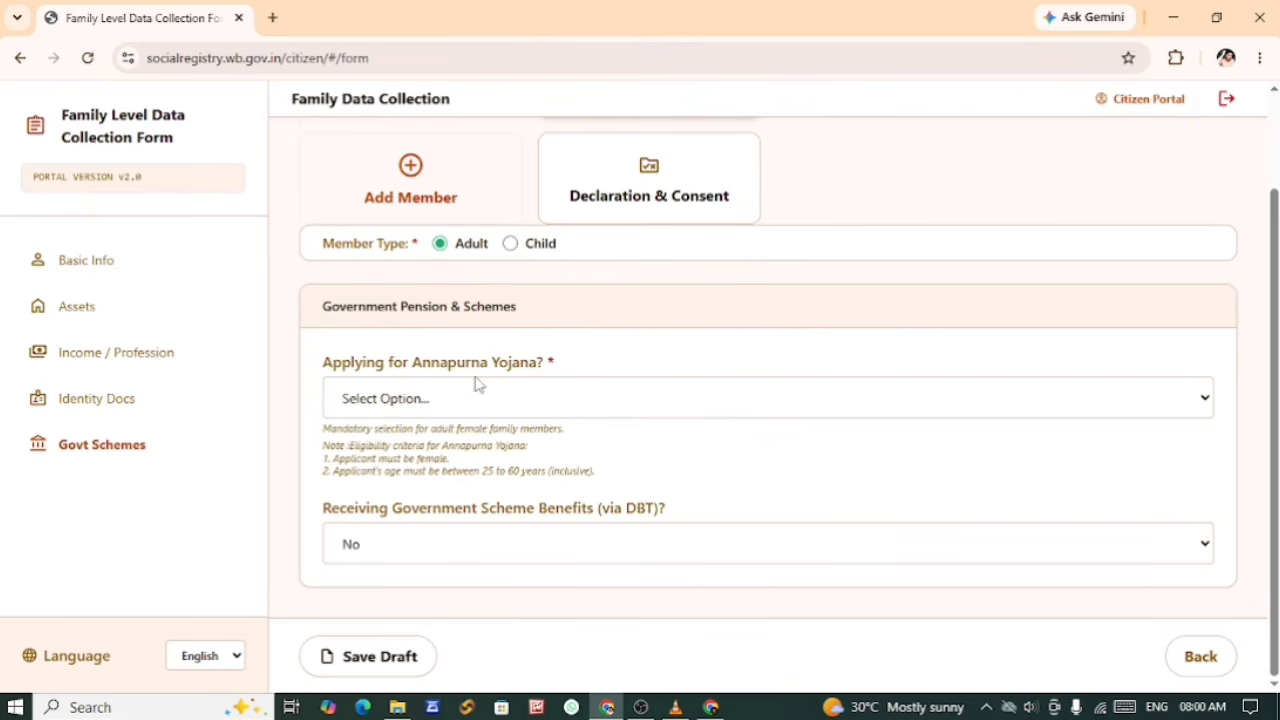
# Step: Set Member 2's Annapurna Yojana answer to "Yes, I am applying" and check the member's card
pyautogui.click(386, 404)
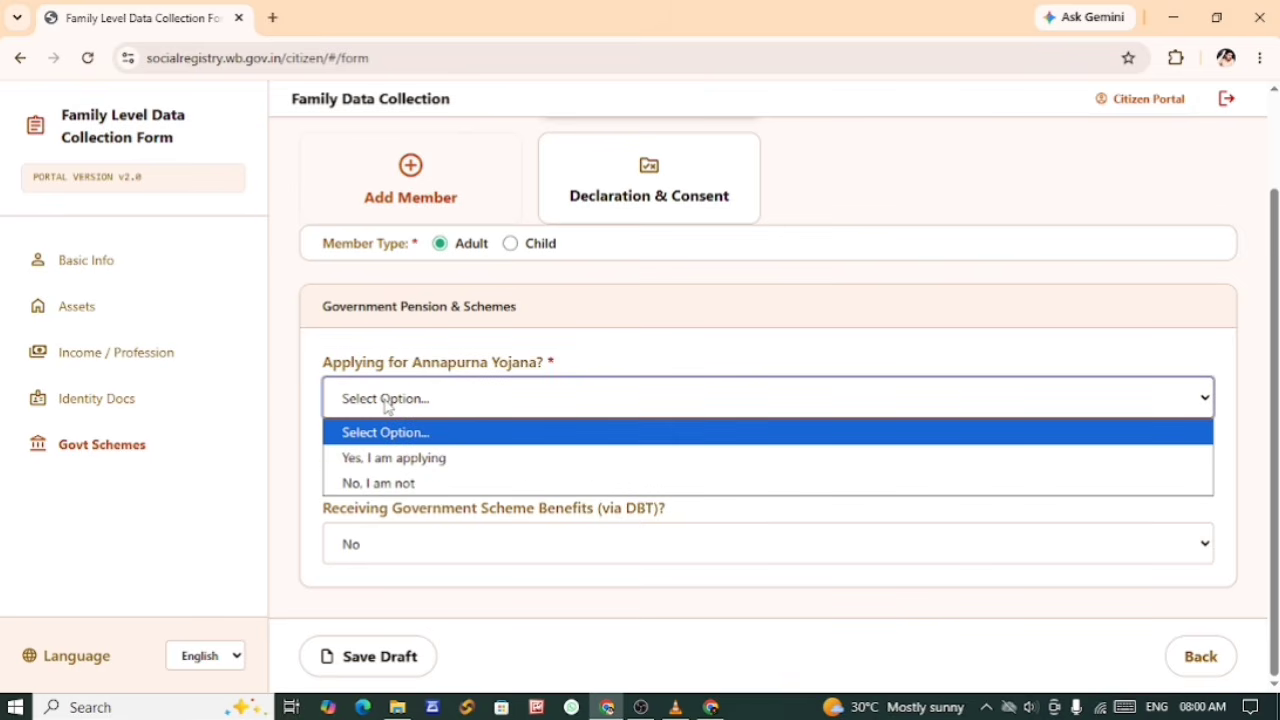
pyautogui.click(416, 460)
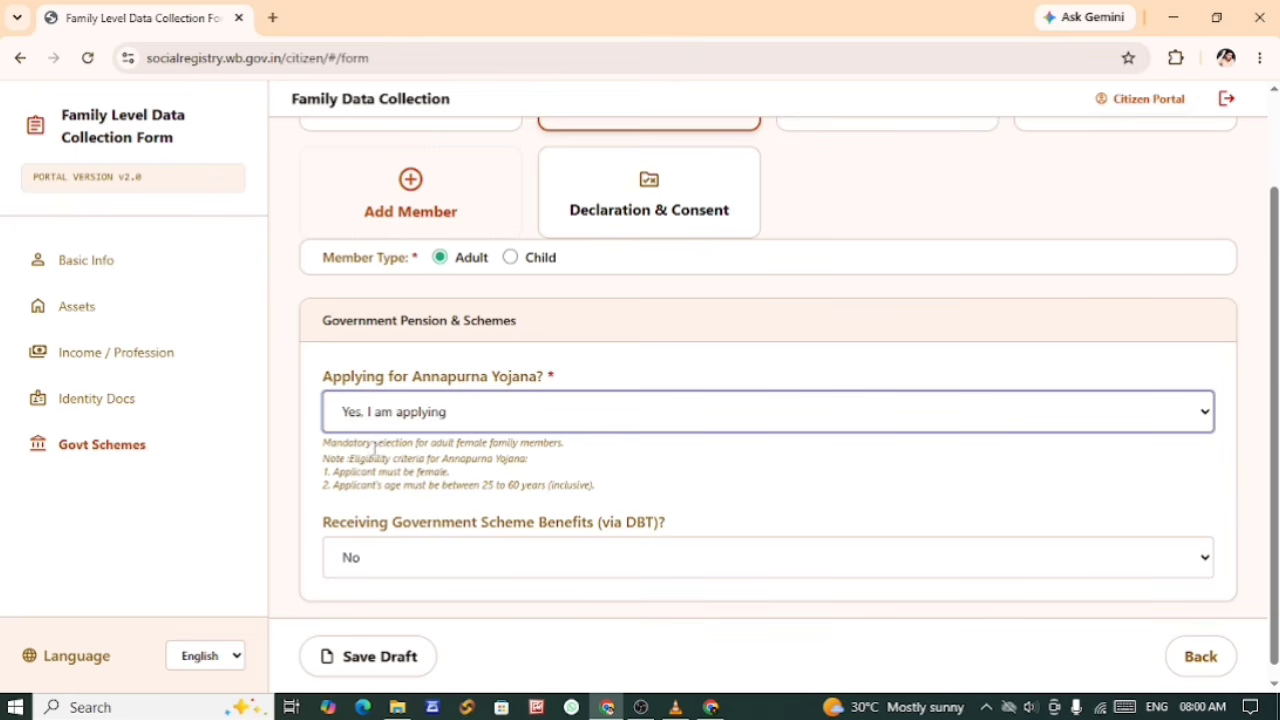
pyautogui.scroll(1, 578, 523)
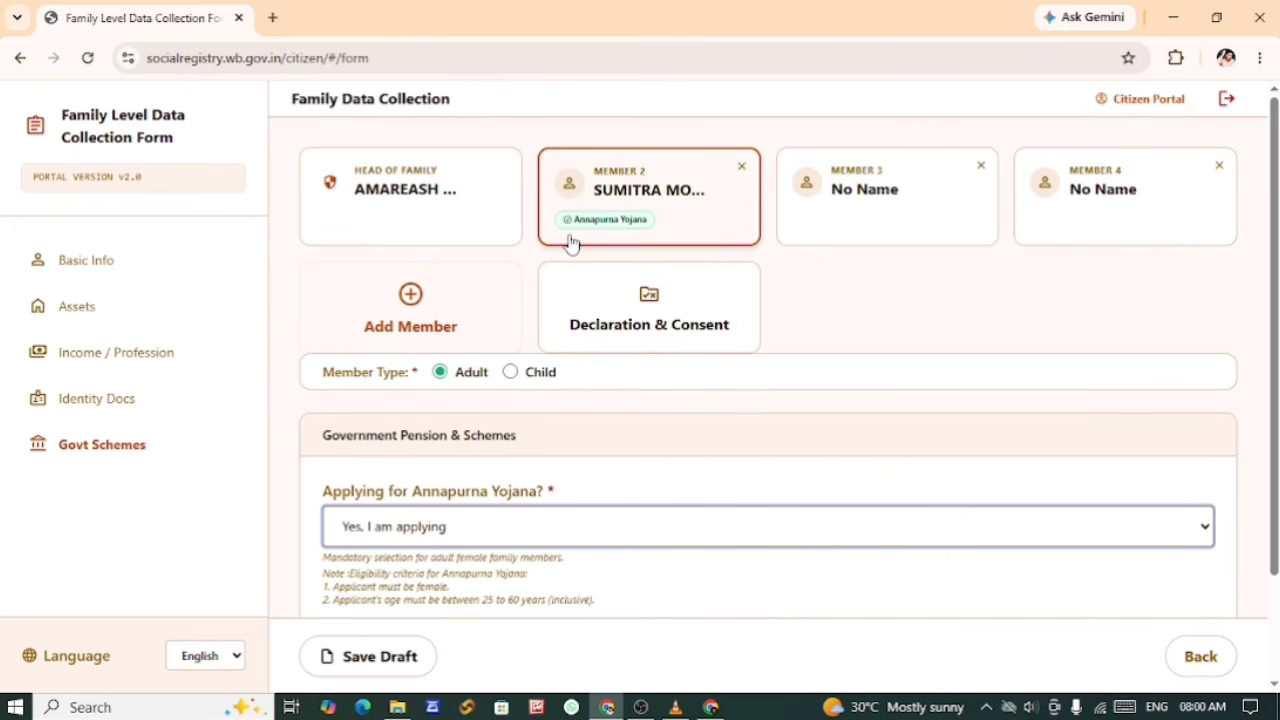
pyautogui.scroll(-1, 489, 437)
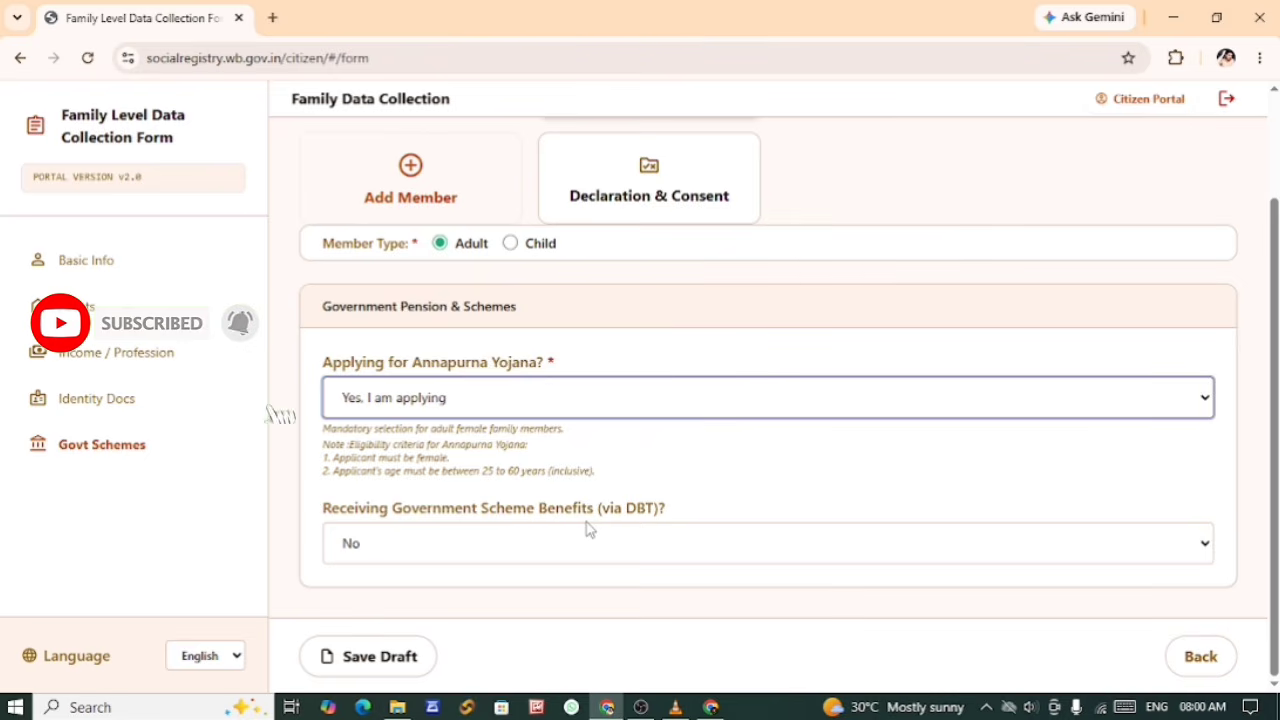
# Step: Set Member 2's Receiving Government Scheme Benefits (via DBT) to Yes and choose Lakshmir Bhandar as Scheme 1
pyautogui.click(408, 546)
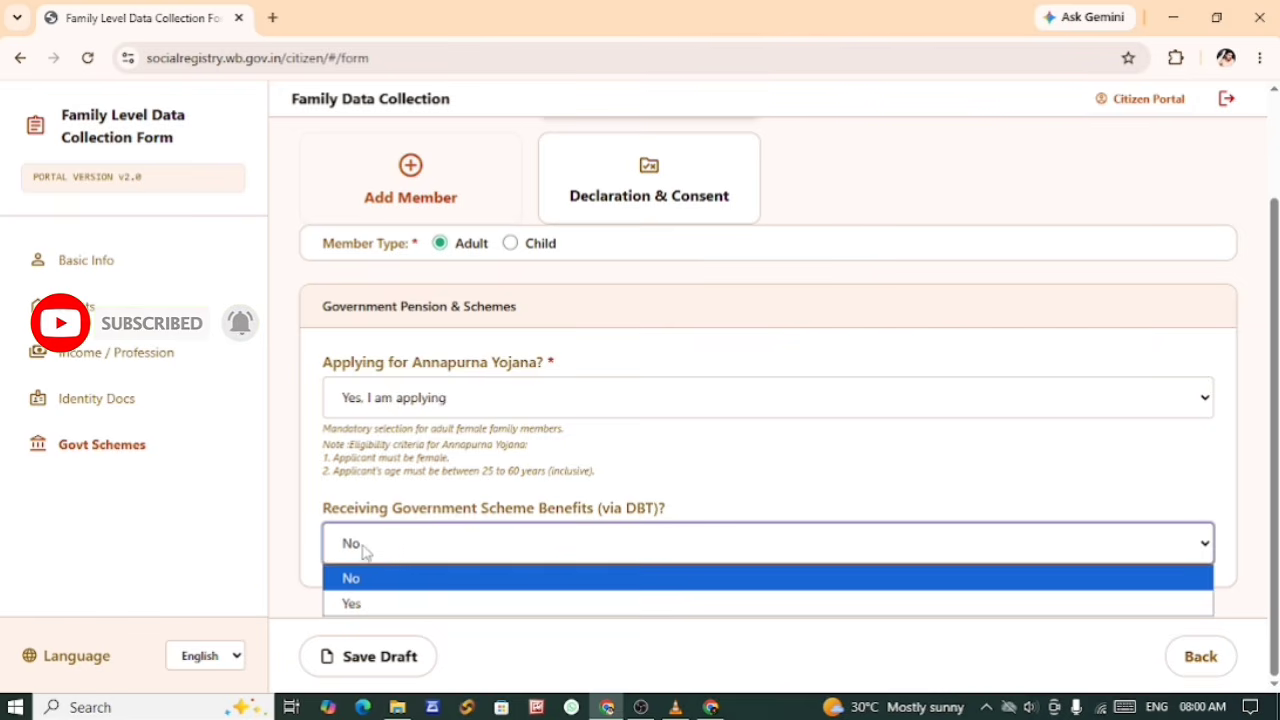
pyautogui.click(365, 604)
pyautogui.scroll(-2, 383, 537)
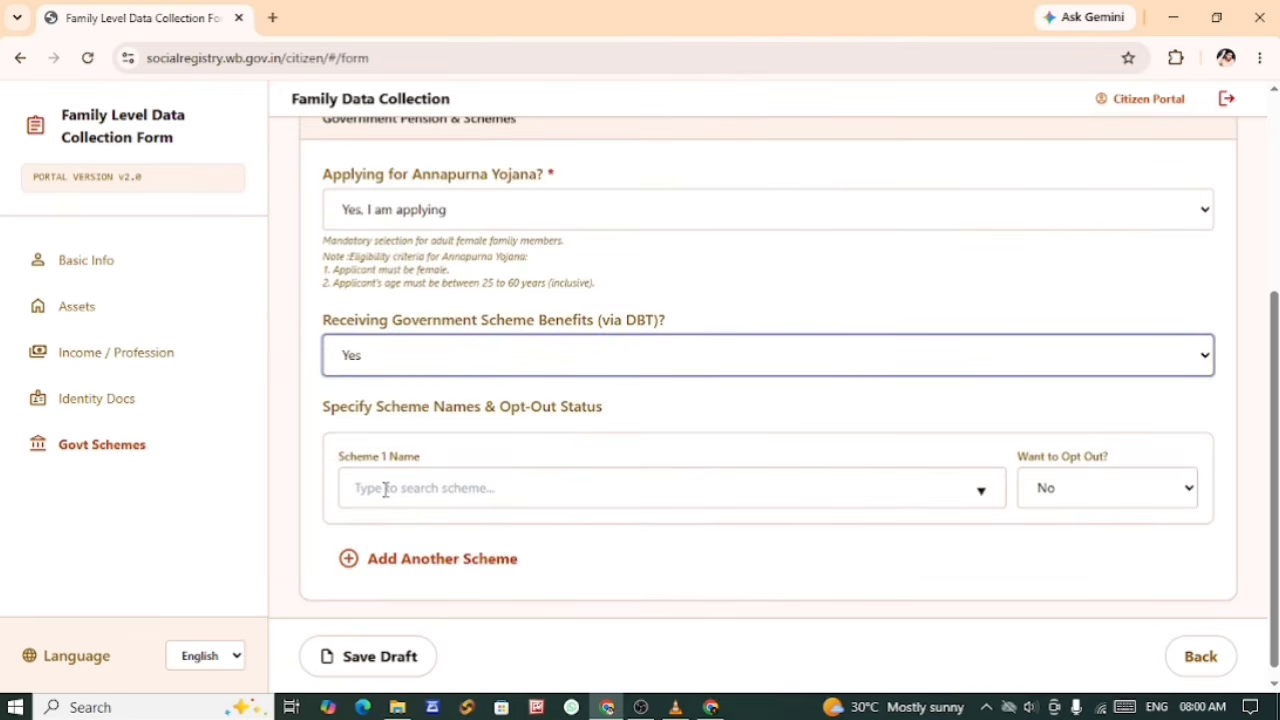
pyautogui.click(385, 489)
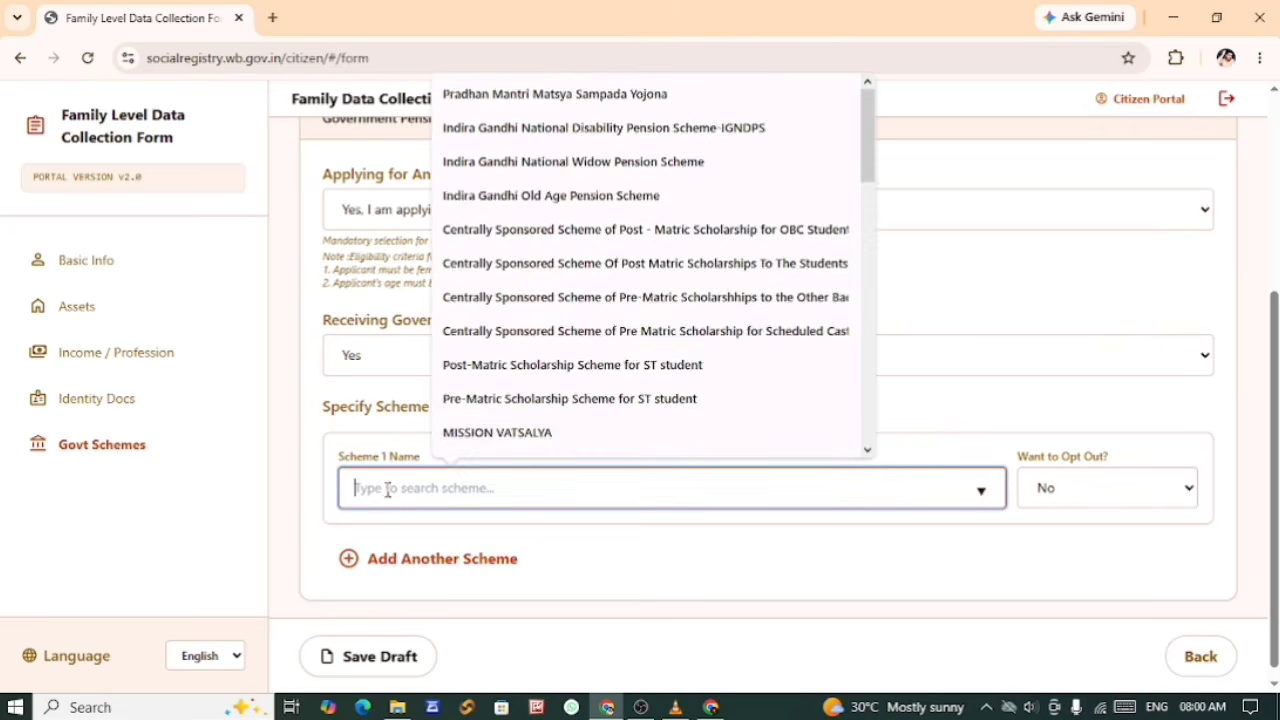
pyautogui.scroll(-5, 492, 410)
pyautogui.click(492, 412)
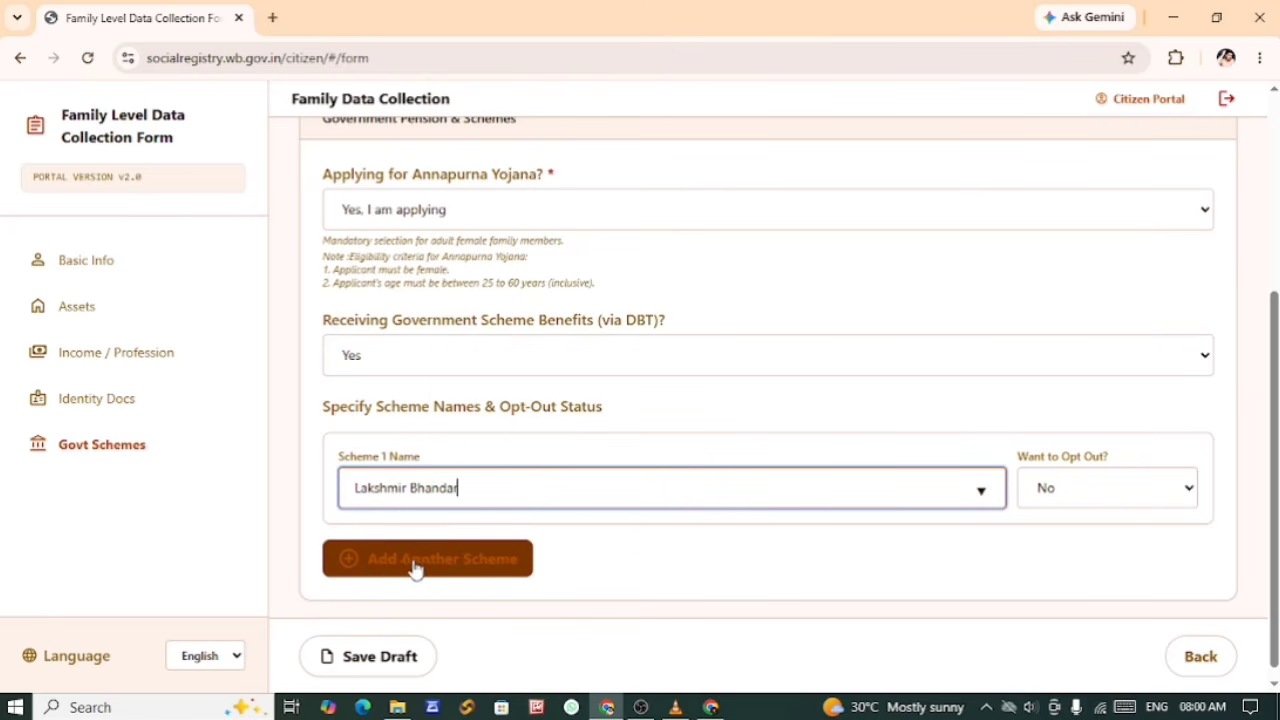
# Step: Add Swasthya Sathi as Member 2's second scheme and save the draft
pyautogui.click(372, 568)
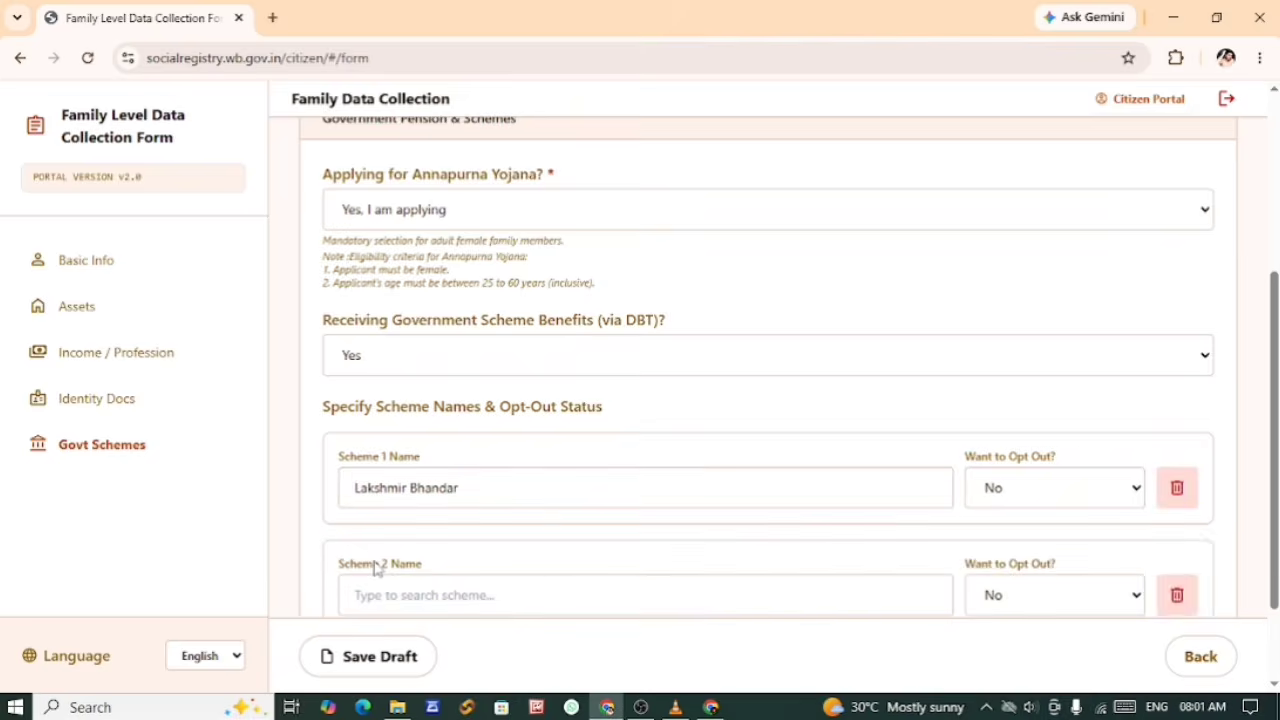
pyautogui.scroll(-7, 500, 355)
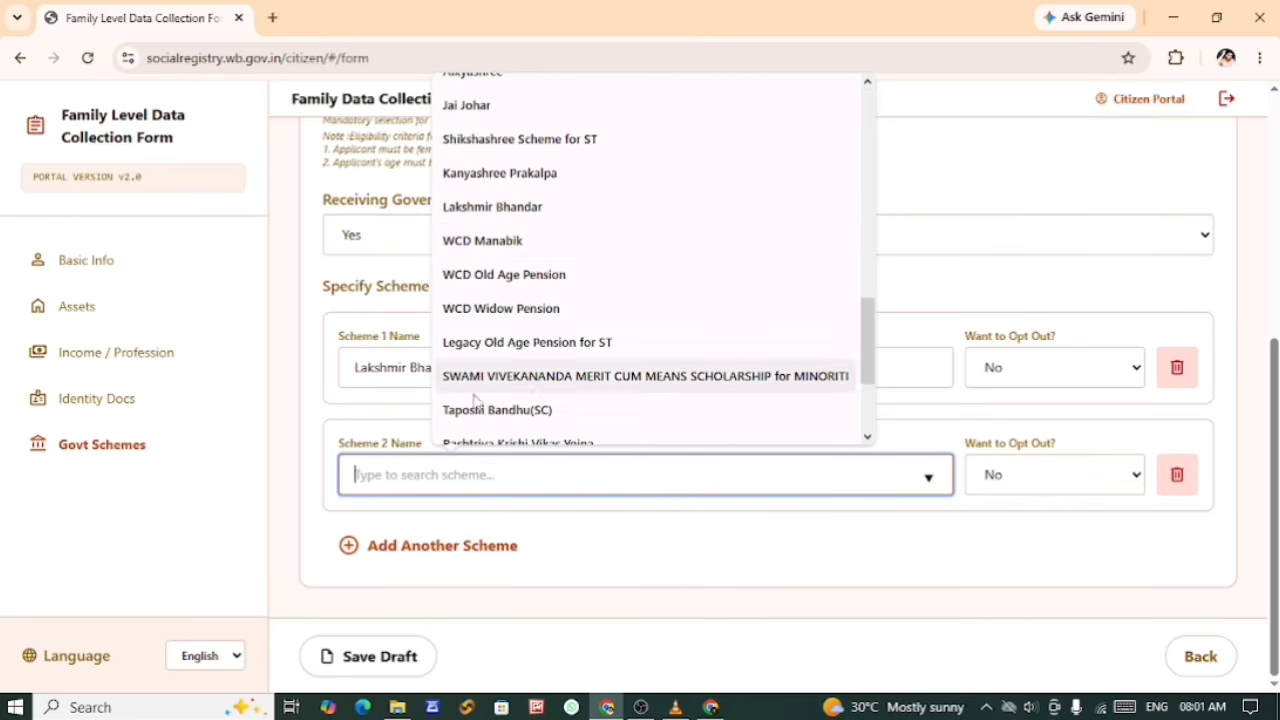
pyautogui.scroll(-2, 513, 400)
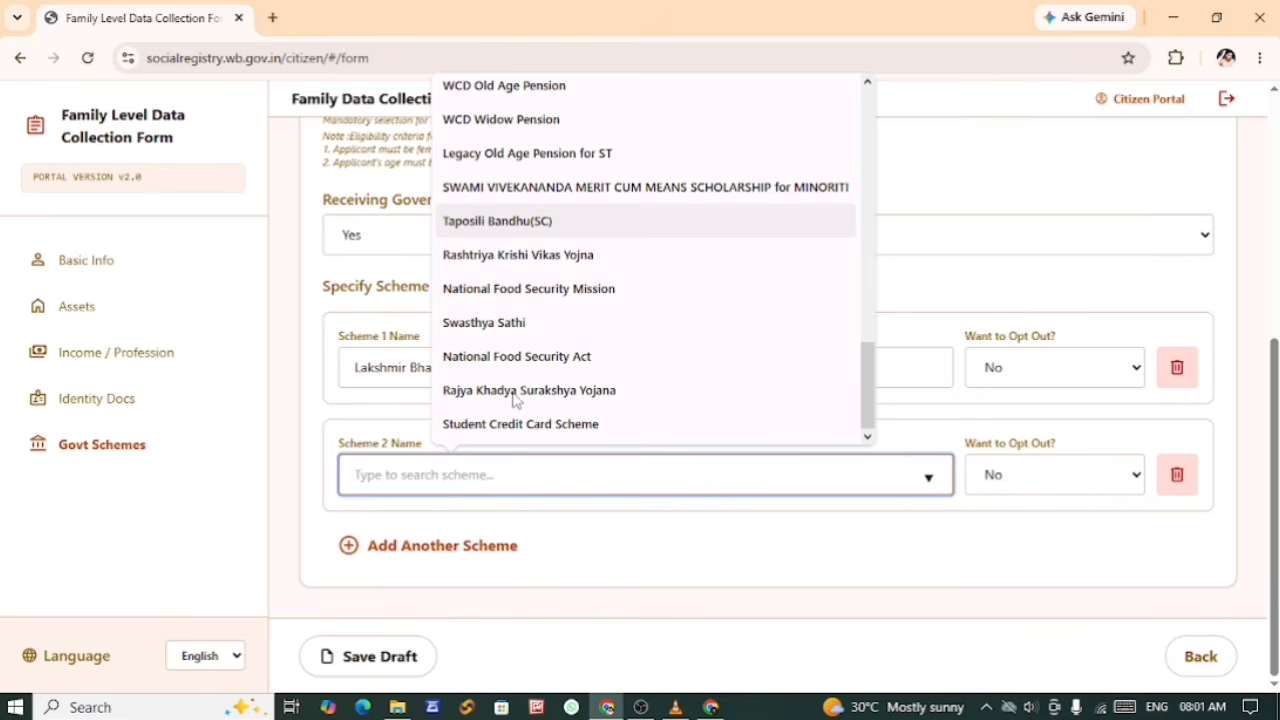
pyautogui.click(510, 324)
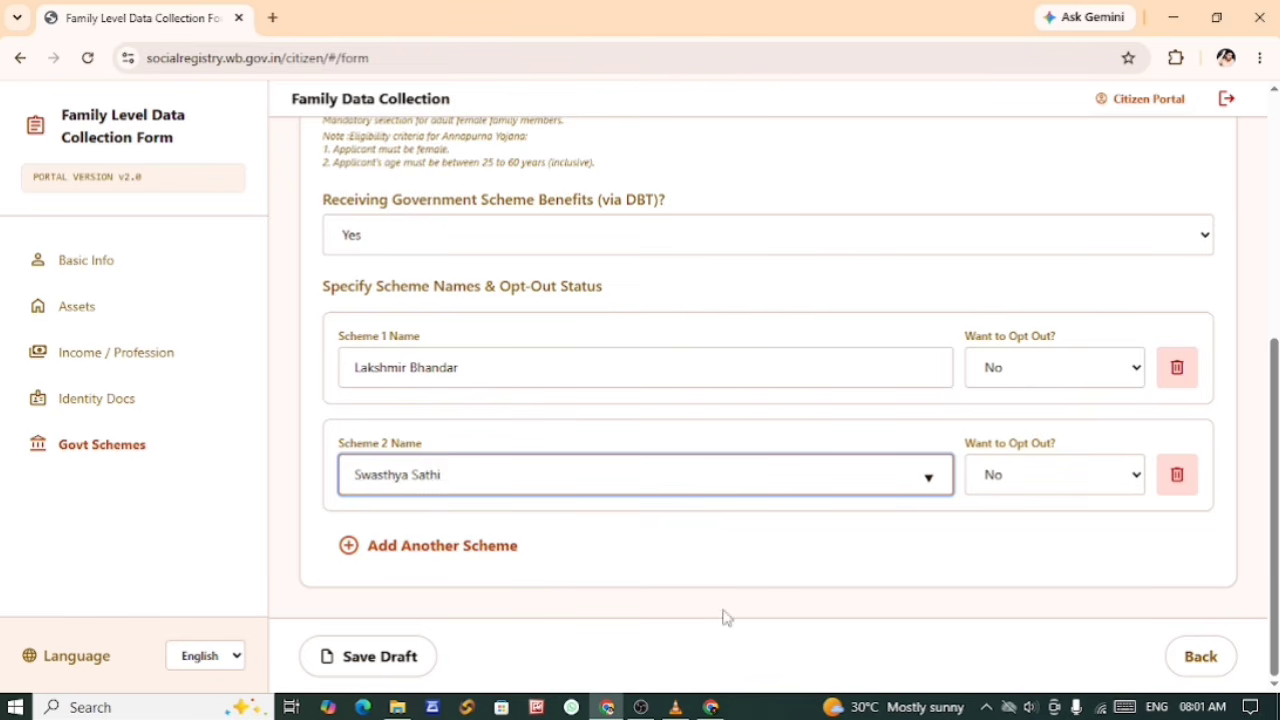
pyautogui.click(368, 660)
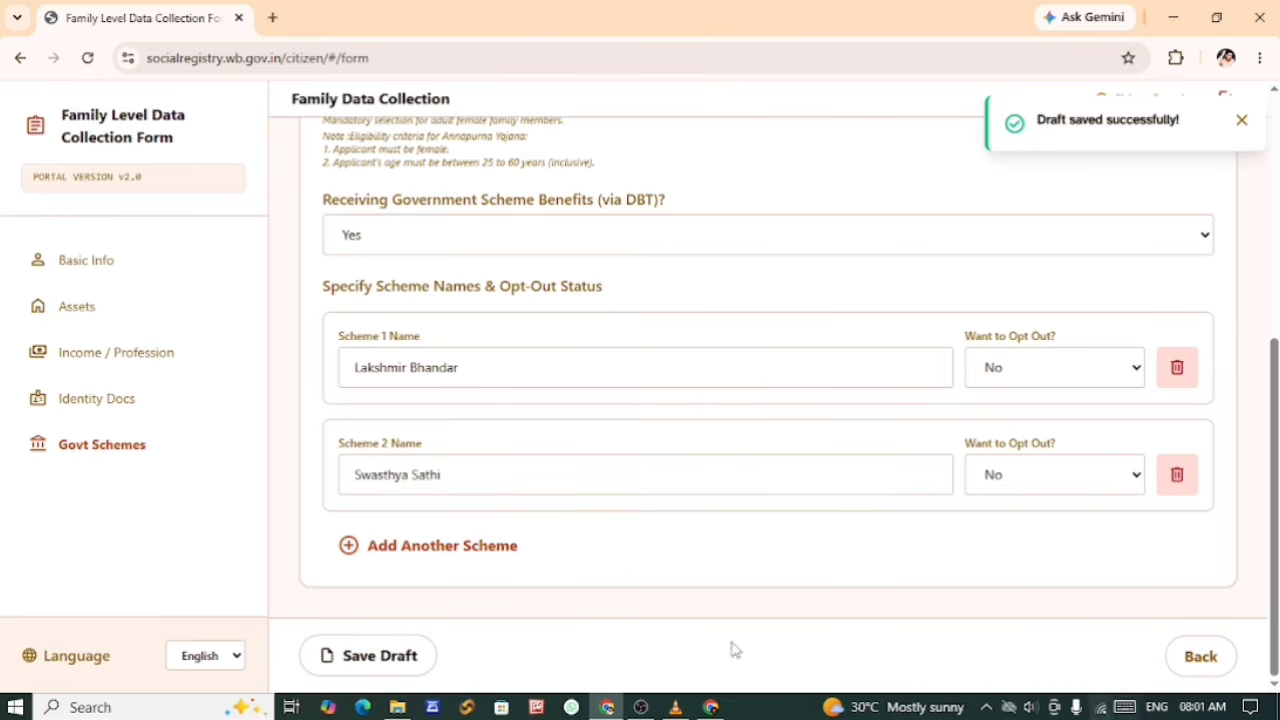
# Step: Accept the statement in the Declaration & Consent section and submit the family's application
pyautogui.scroll(5, 826, 628)
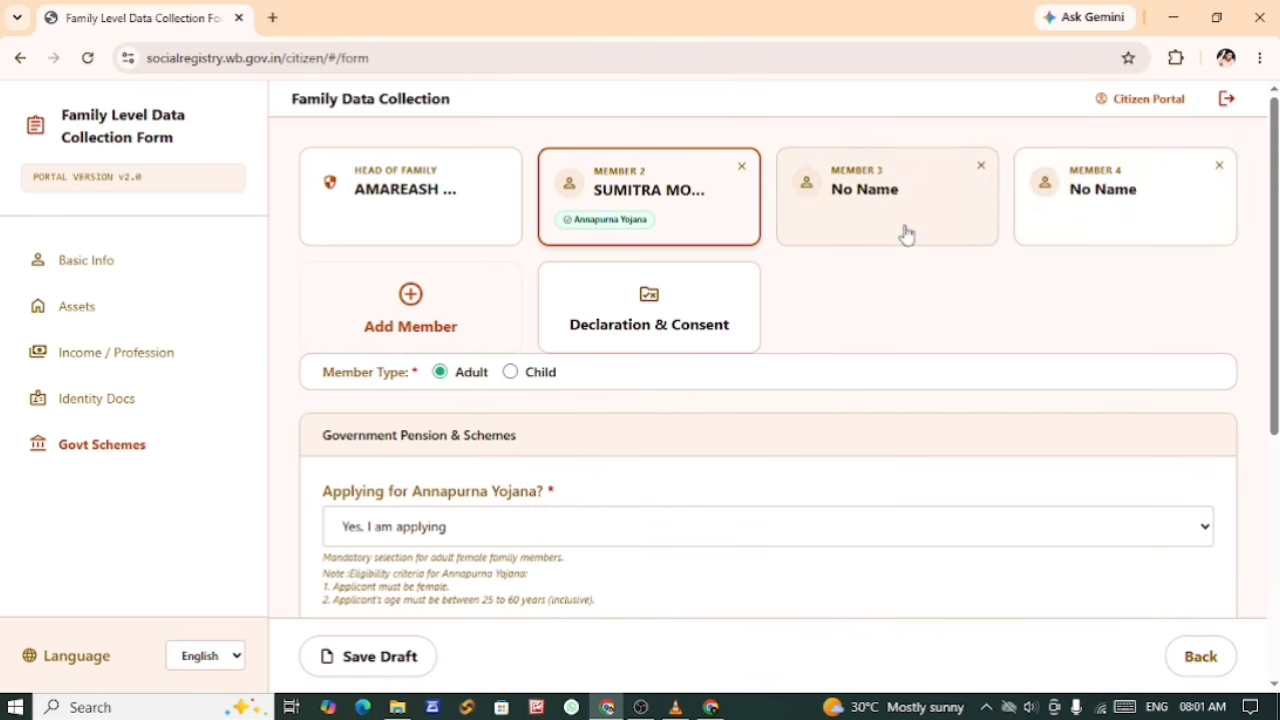
pyautogui.click(641, 327)
pyautogui.click(158, 456)
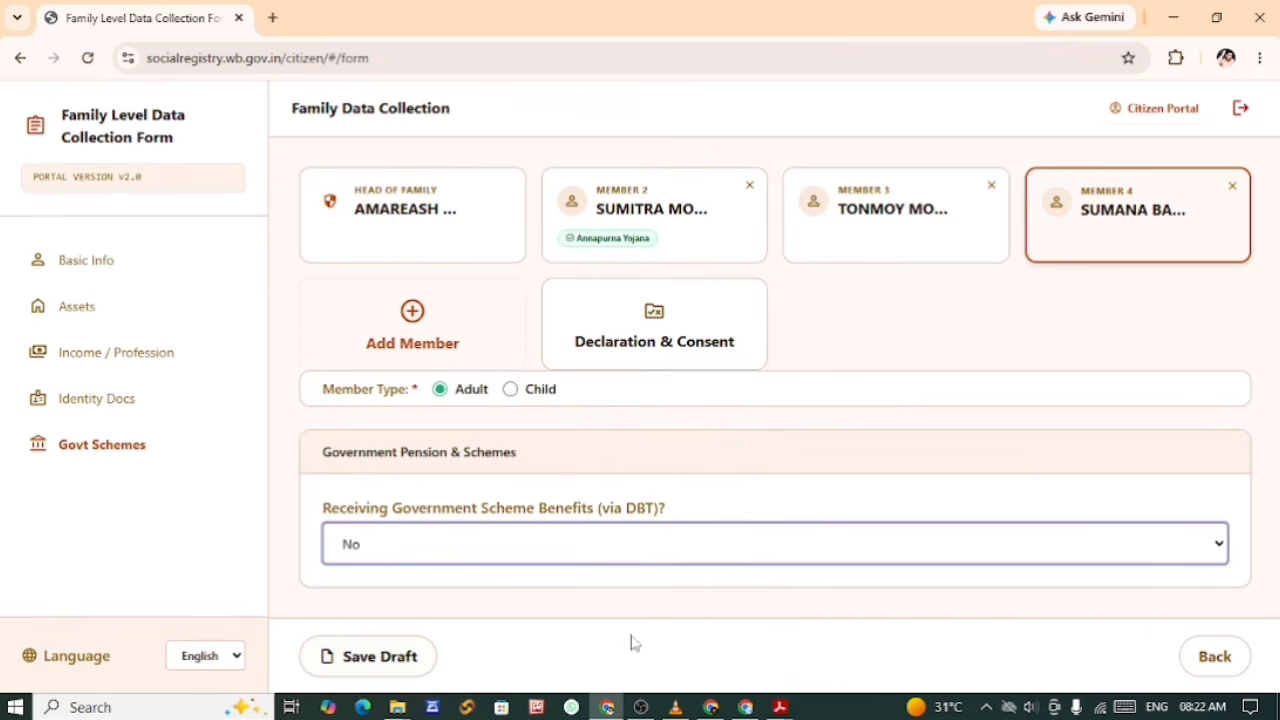
pyautogui.click(643, 344)
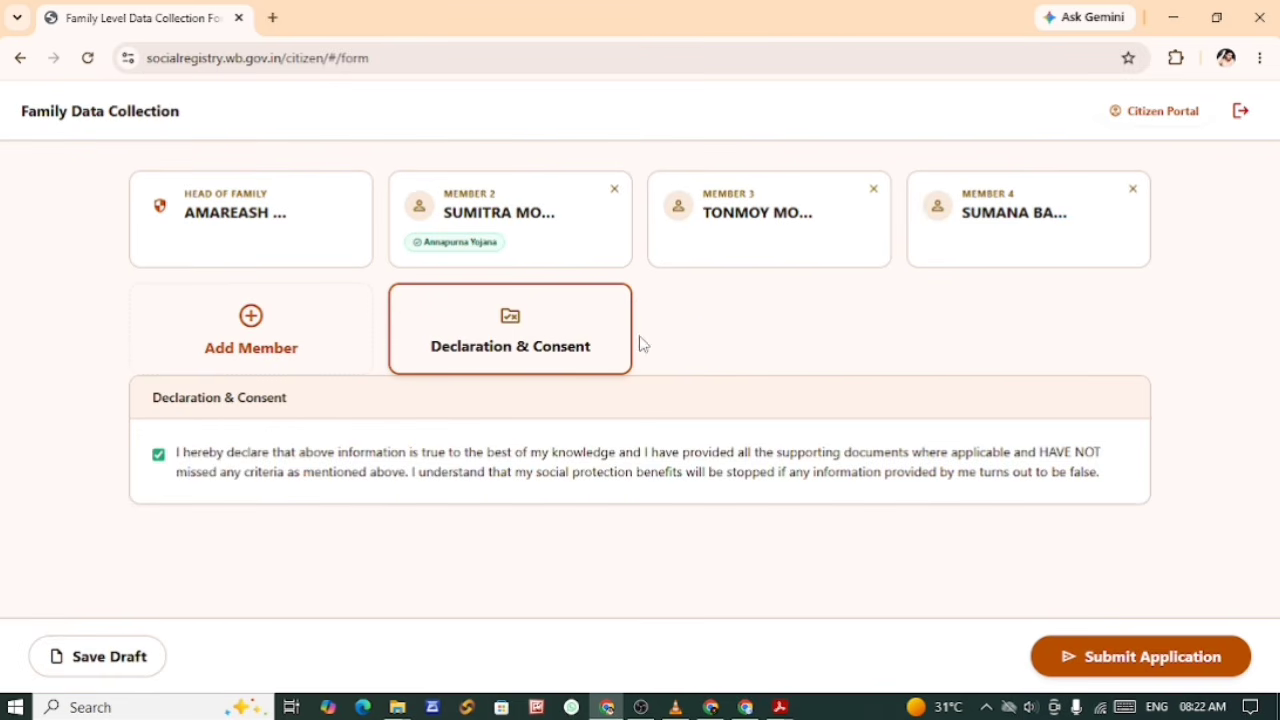
pyautogui.click(158, 456)
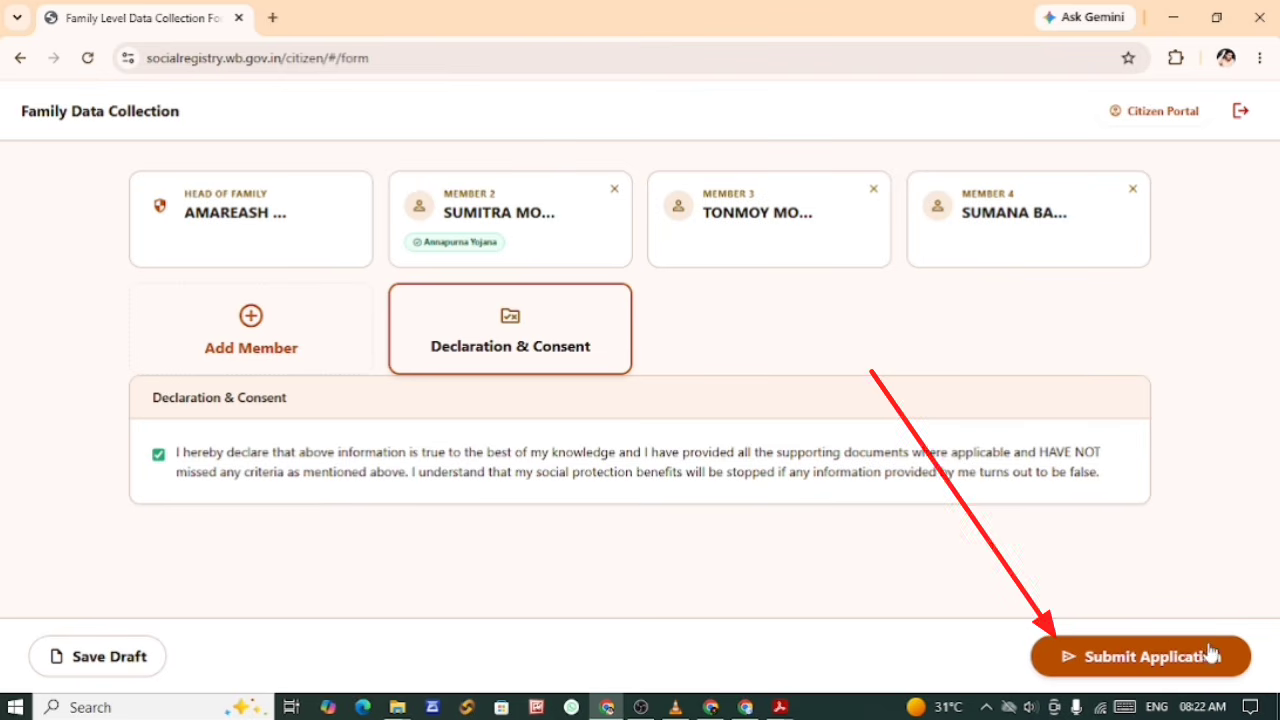
pyautogui.click(1140, 662)
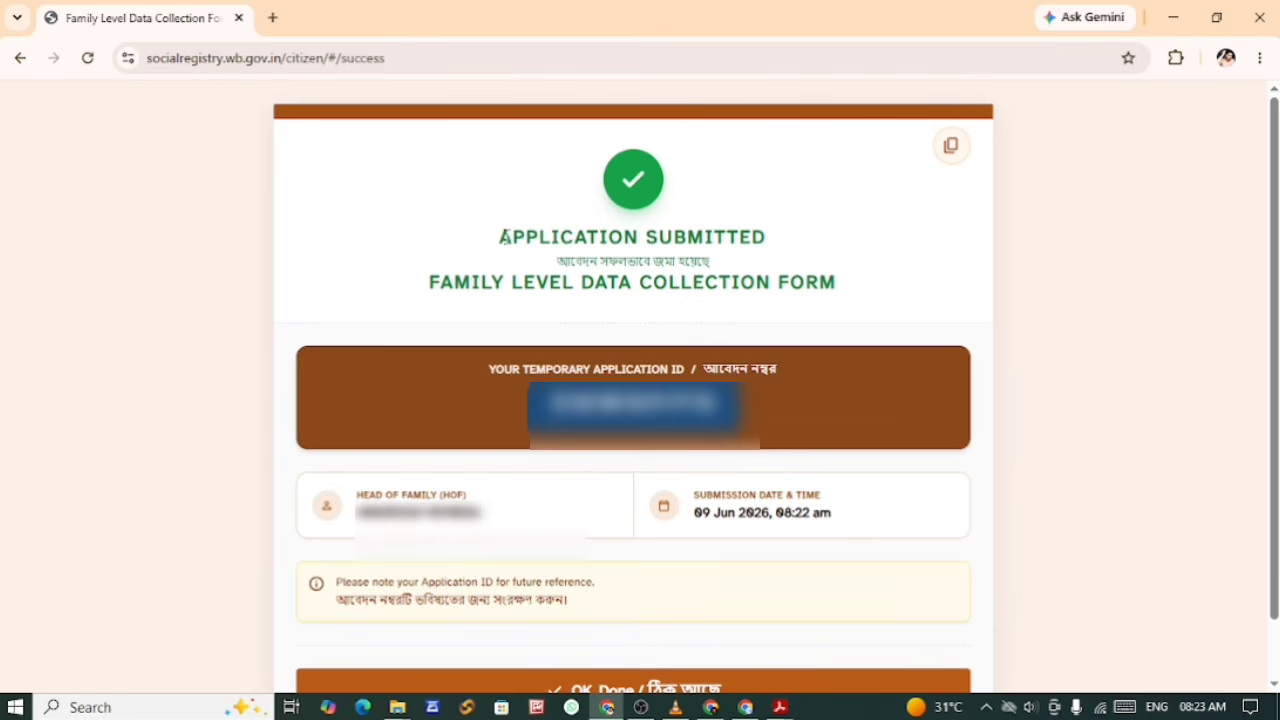
# Step: Examine the submission confirmation, highlighting its heading, the head of family's name and the temporary application ID
pyautogui.moveTo(500, 237); pyautogui.dragTo(768, 237)
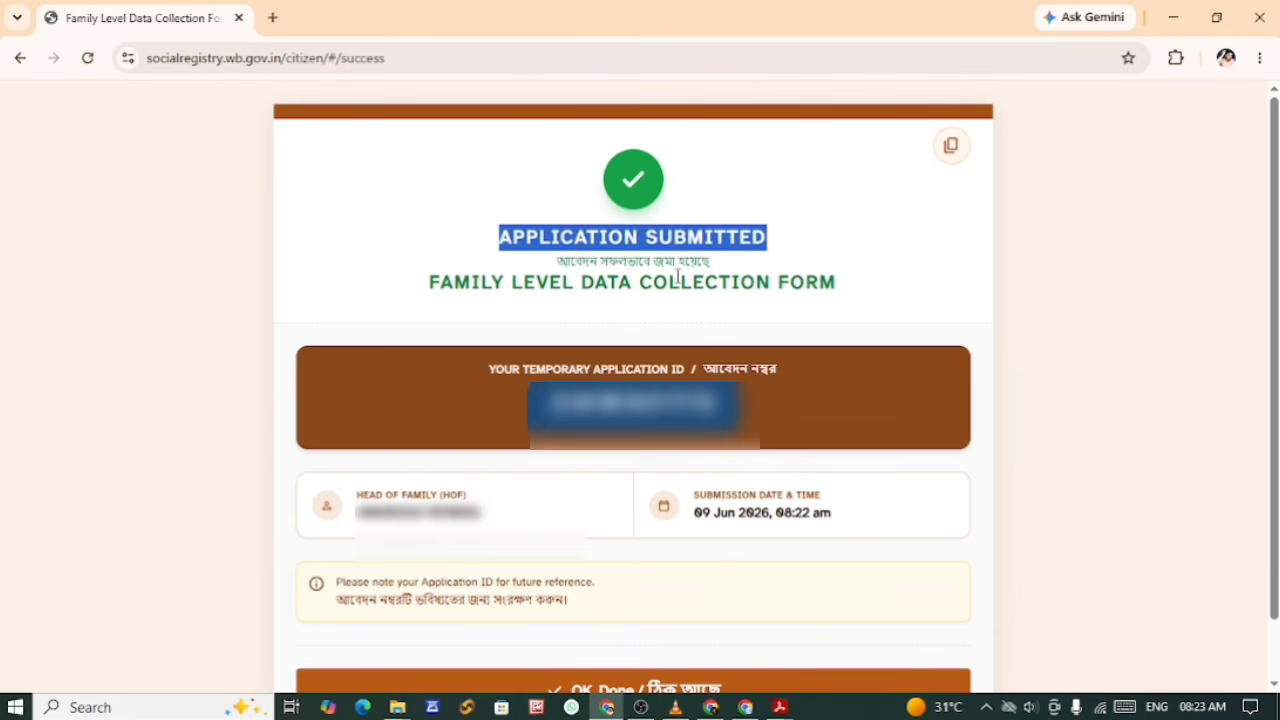
pyautogui.moveTo(357, 512); pyautogui.dragTo(441, 514)
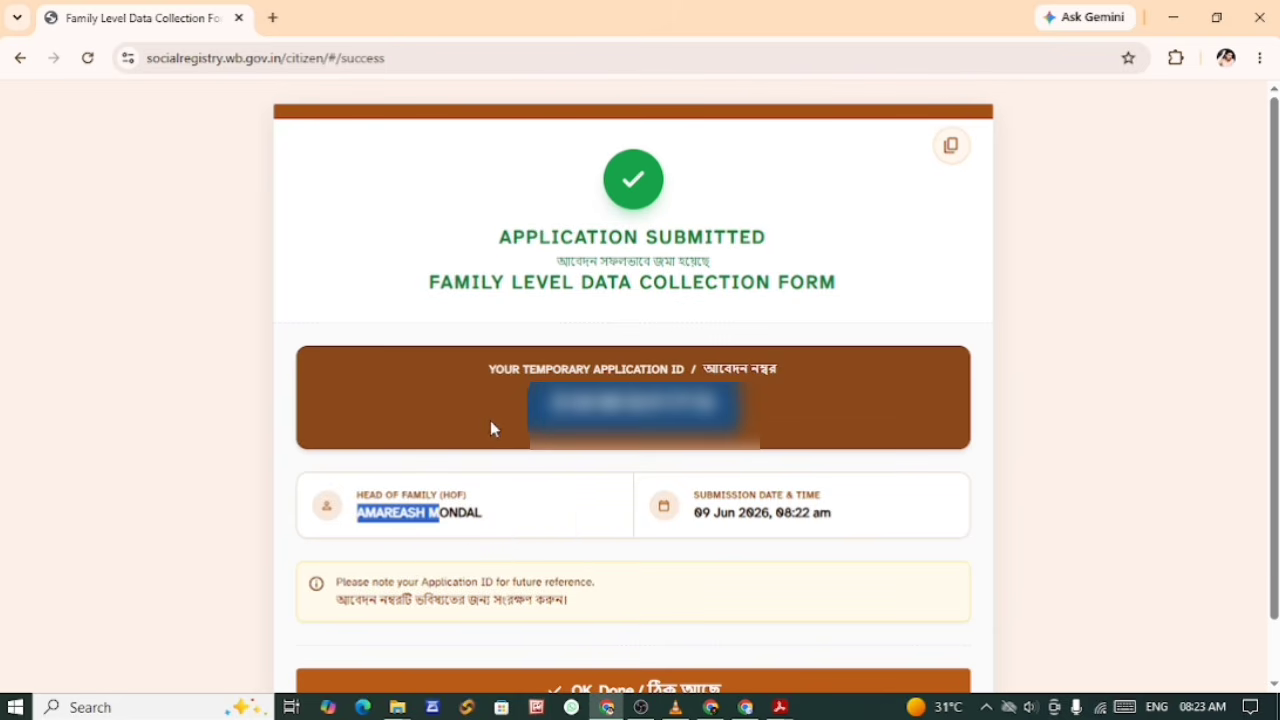
pyautogui.moveTo(549, 408); pyautogui.dragTo(717, 416)
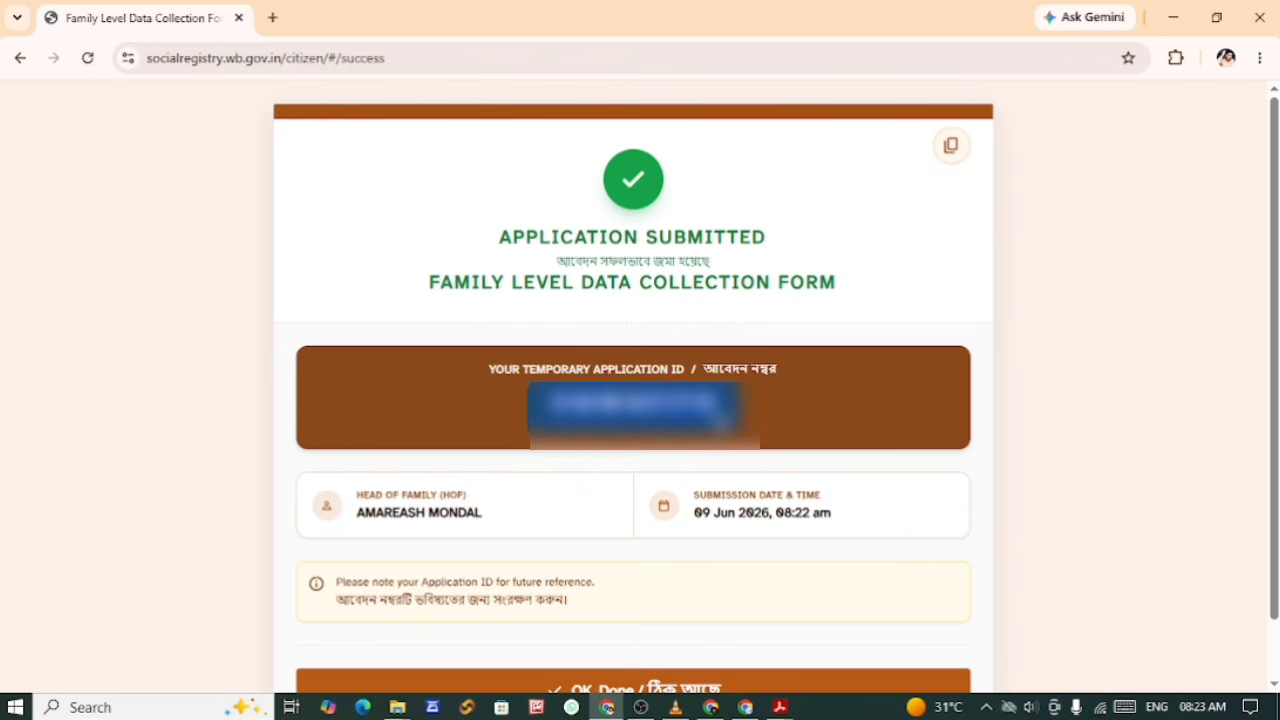